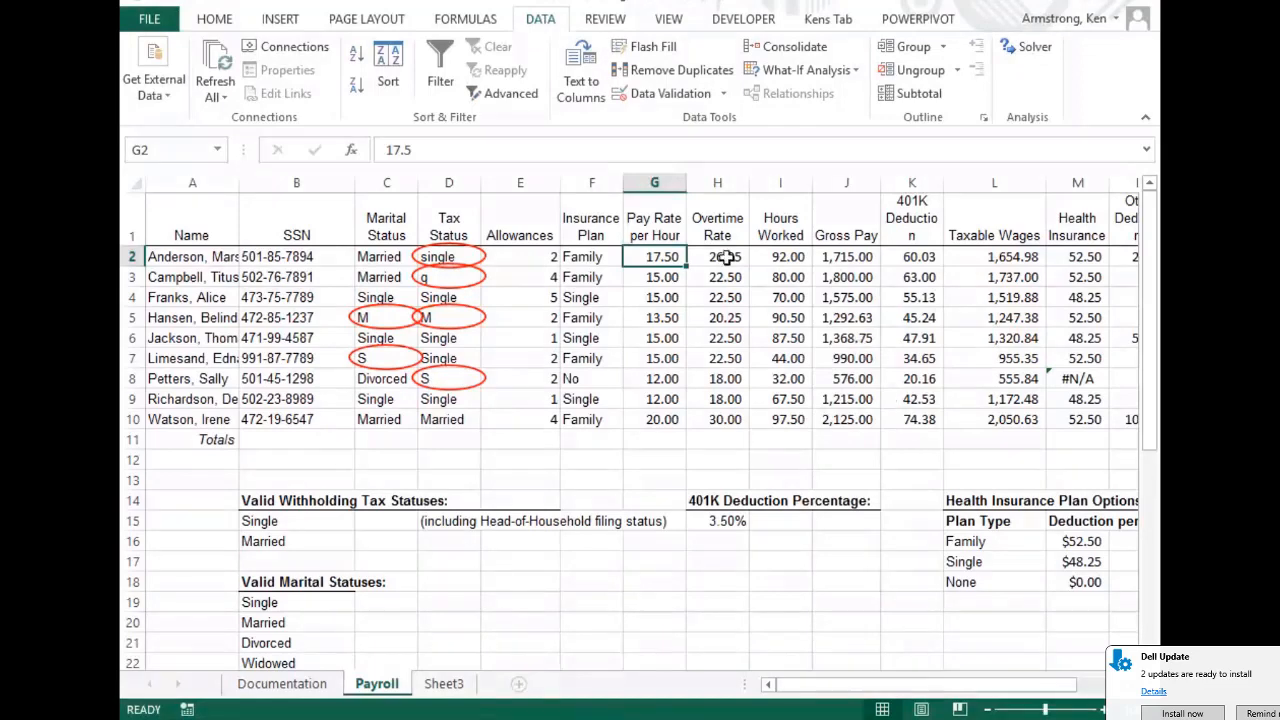
# Widen column A to show full employee names and select the pay rates in G2:G10
pyautogui.moveTo(241, 190); pyautogui.dragTo(271, 190)
pyautogui.moveTo(688, 257); pyautogui.dragTo(706, 420)
pyautogui.moveTo(755, 257); pyautogui.dragTo(760, 415)
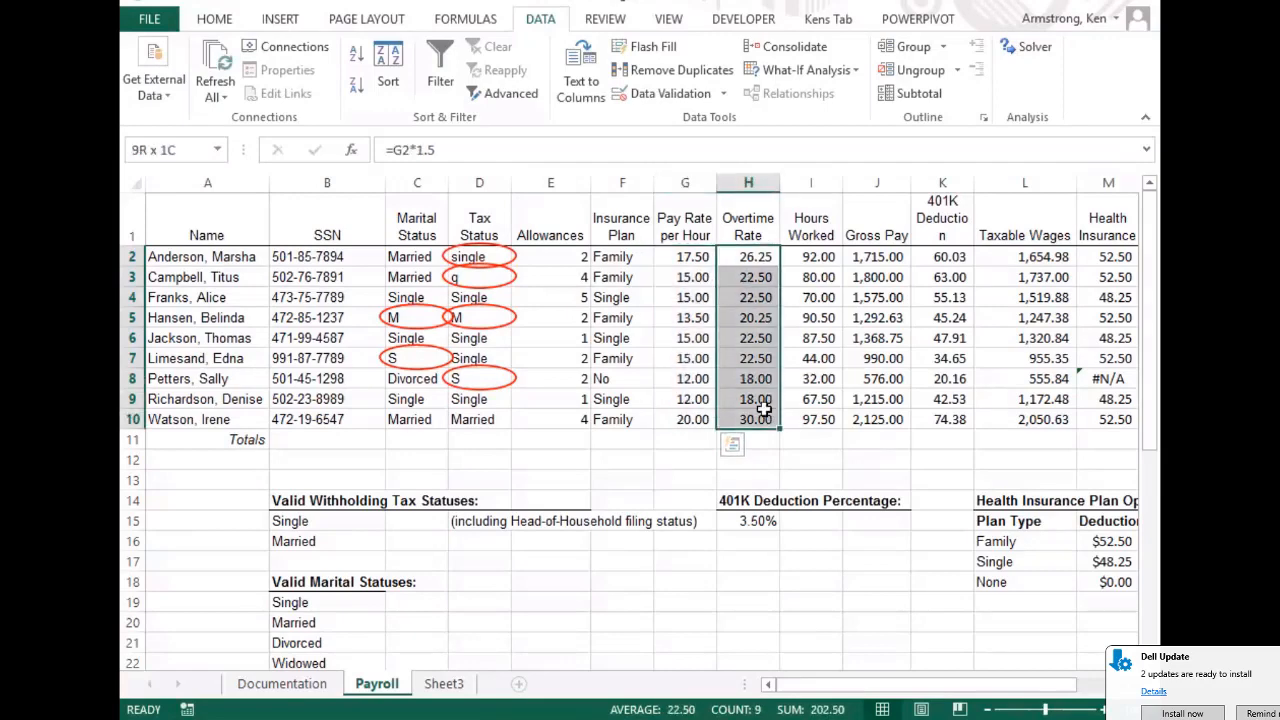
# Inspect G5's pay rate and H5's overtime formula =G5*1.5, then reselect H5 for editing
pyautogui.click(752, 318)
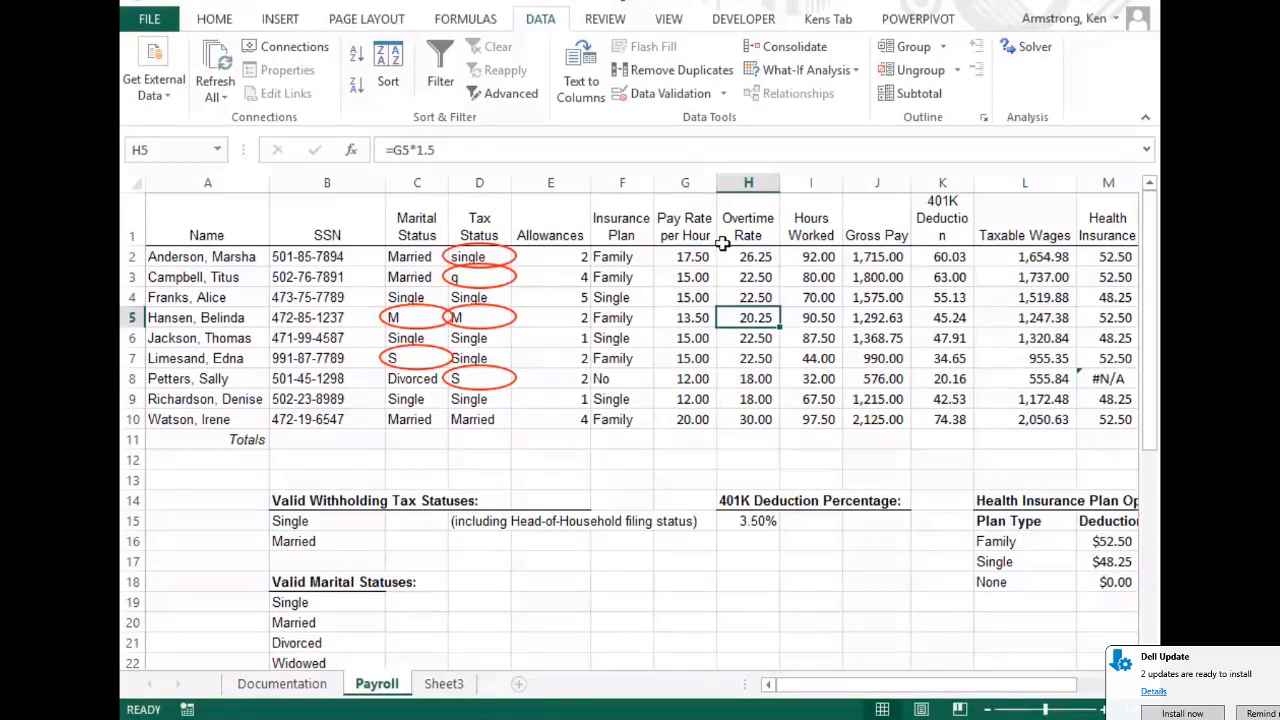
pyautogui.click(703, 320)
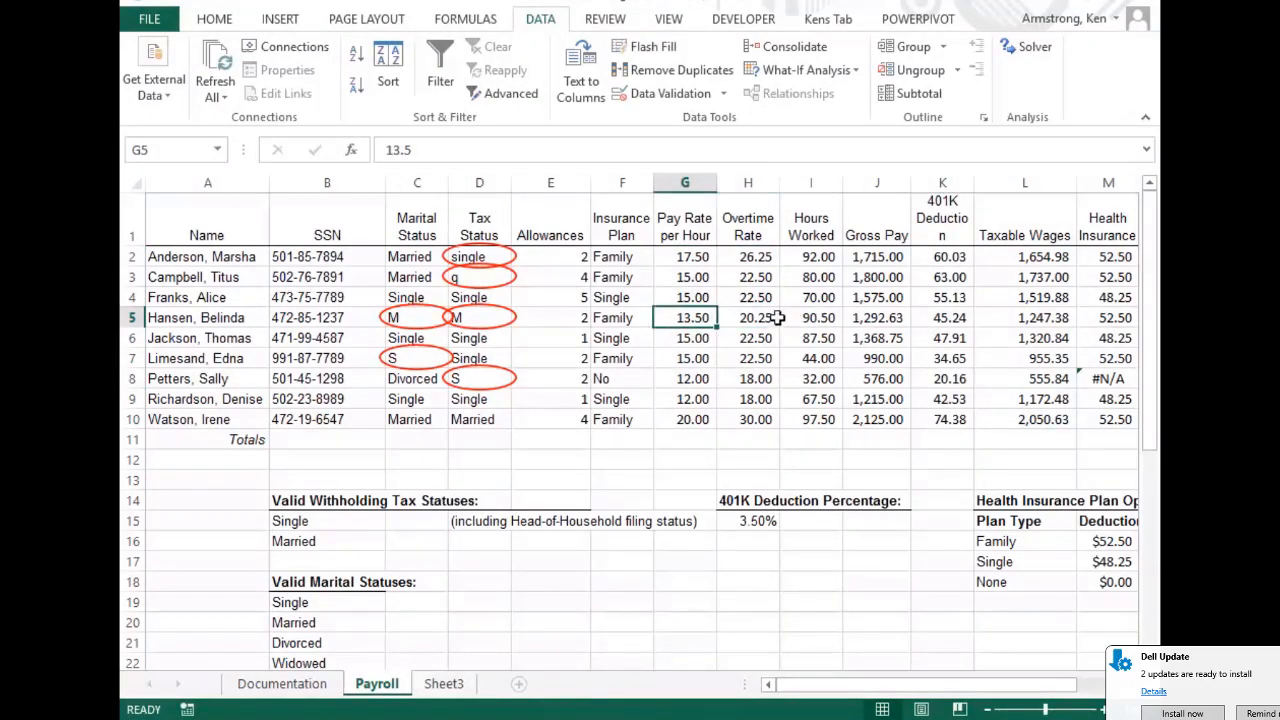
pyautogui.click(752, 318)
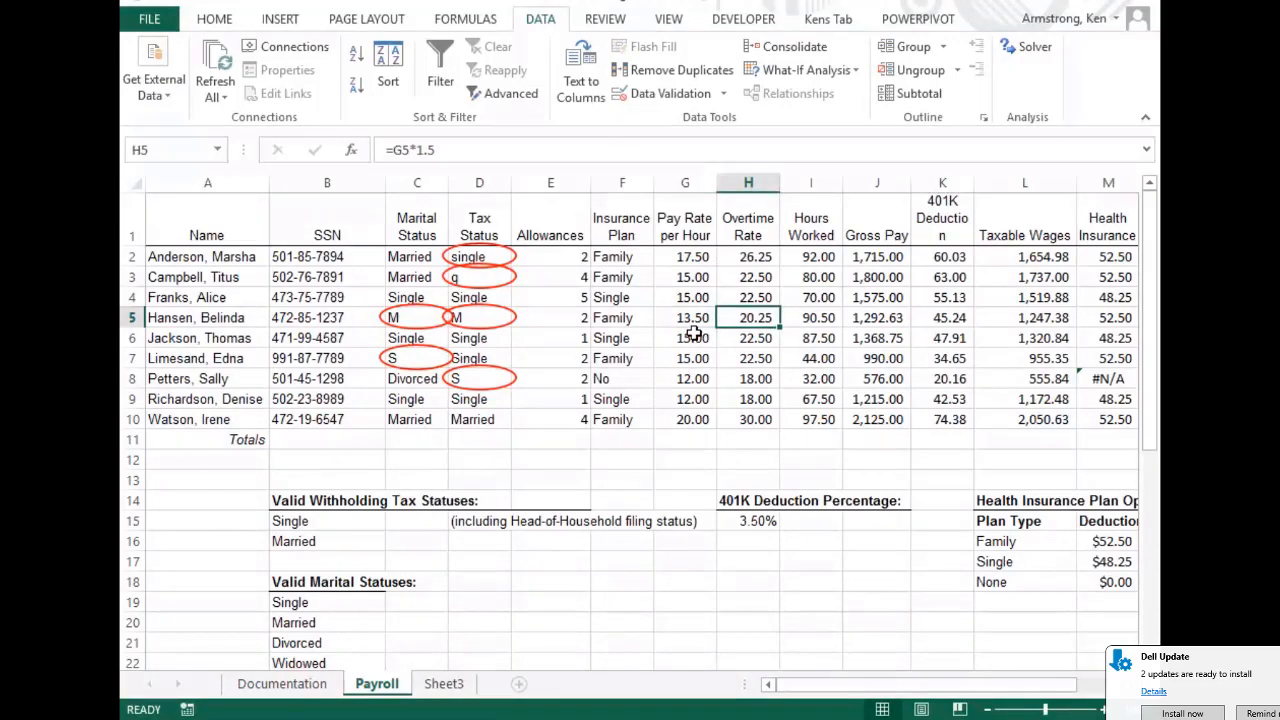
pyautogui.click(242, 317)
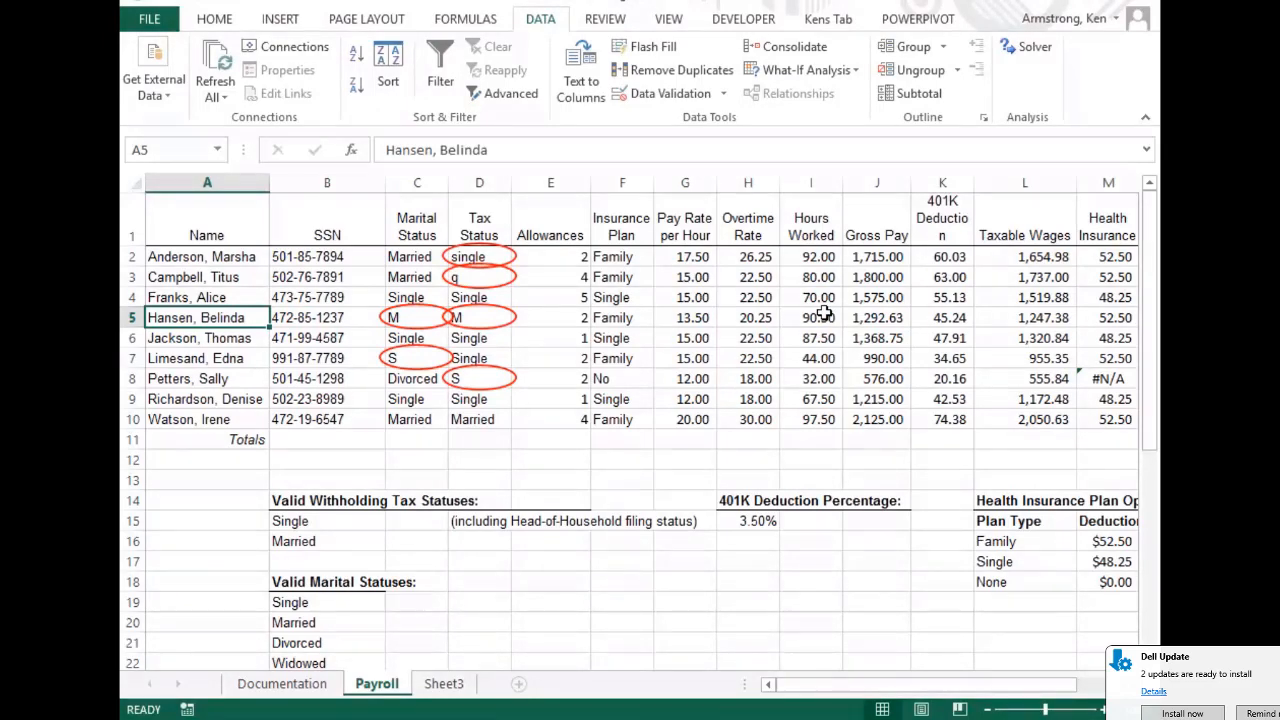
pyautogui.click(757, 314)
# Change H5's overtime multiplier from 1.5 to 2 so it reads =G5*2, showing 27.00
pyautogui.click(453, 149)
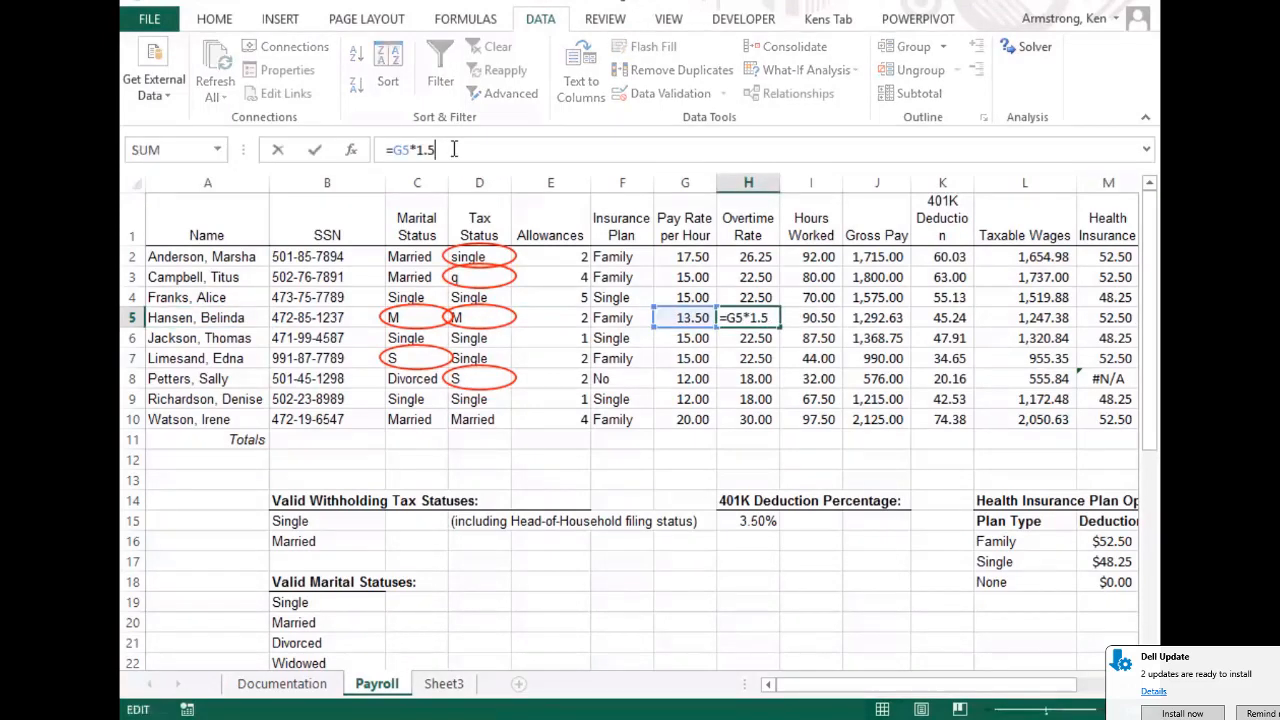
pyautogui.press('BackSpace')
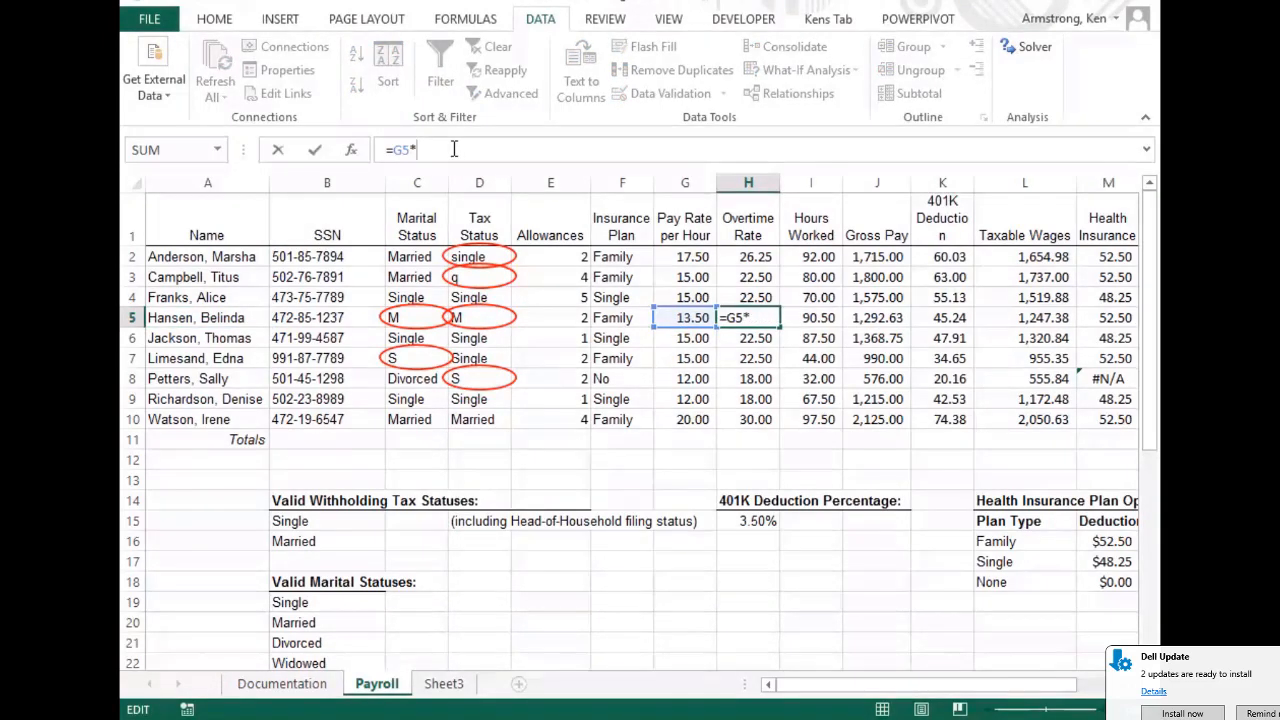
pyautogui.write('2')
pyautogui.press('Return')
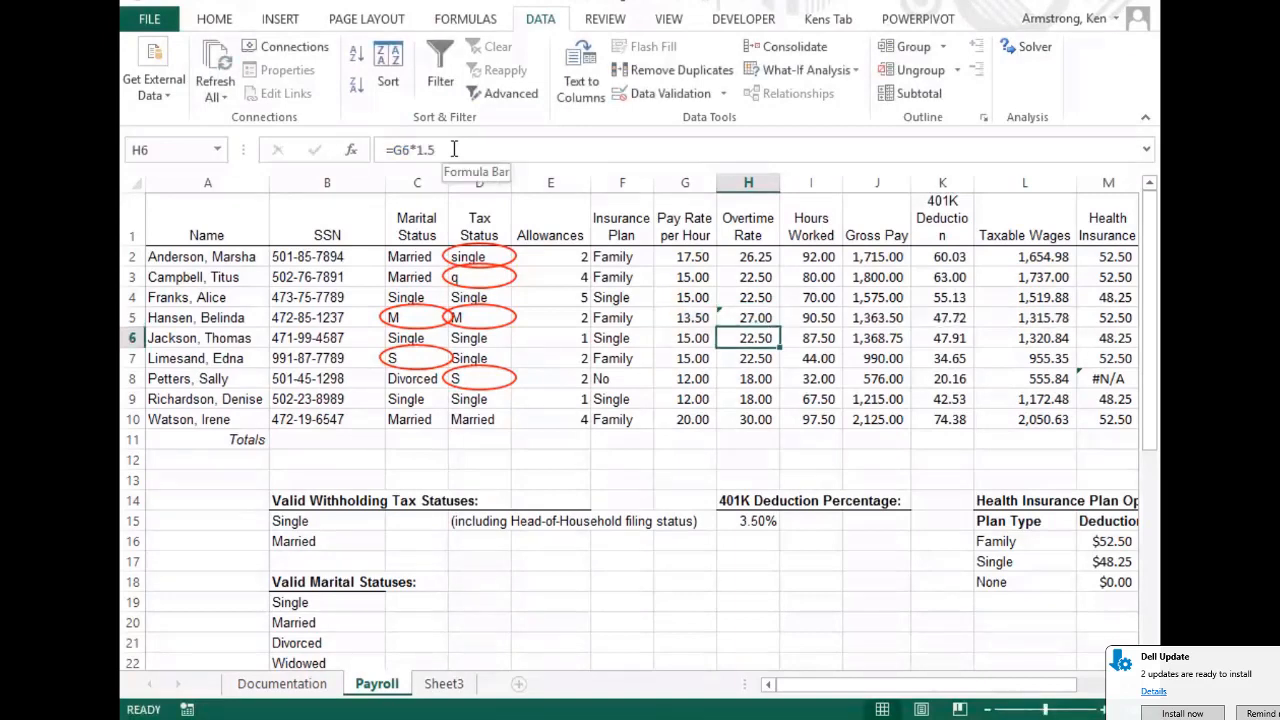
pyautogui.press('Up')
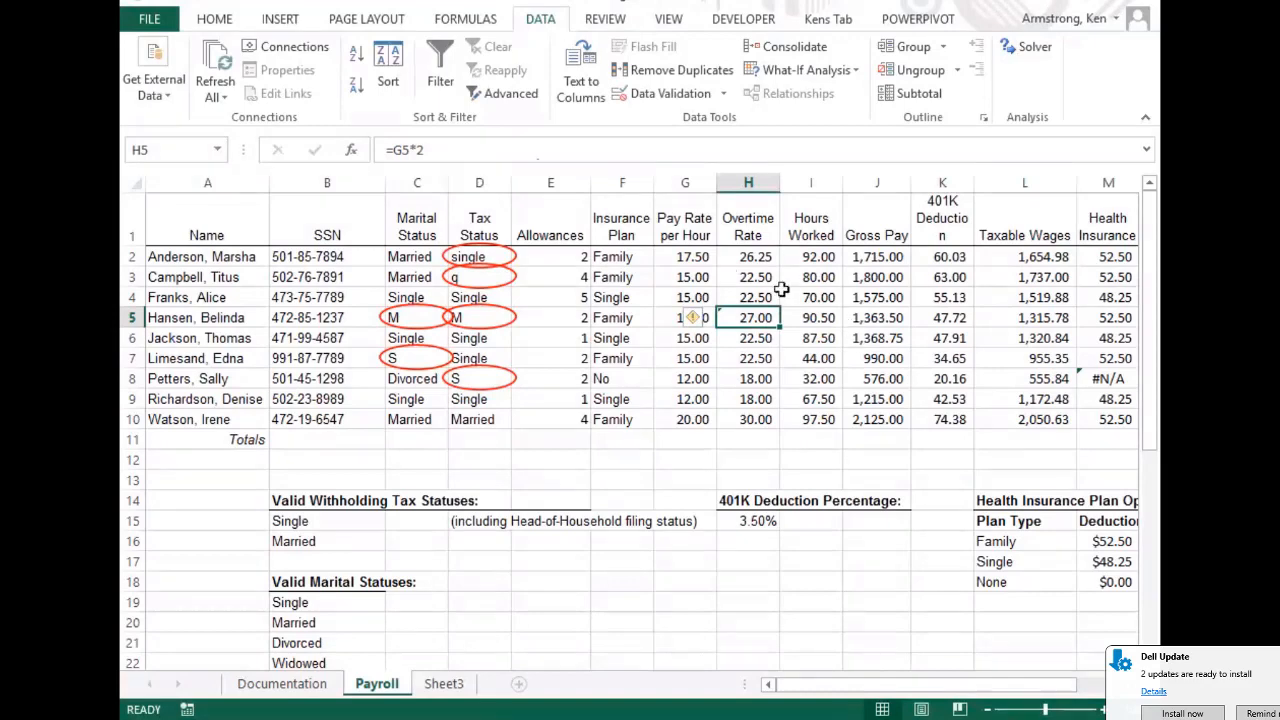
pyautogui.hotkey('ctrl', 'z')
# Ignore the inconsistent-formula error on H5 after comparing it with the H4, H7 and H8 formulas
pyautogui.click(742, 382)
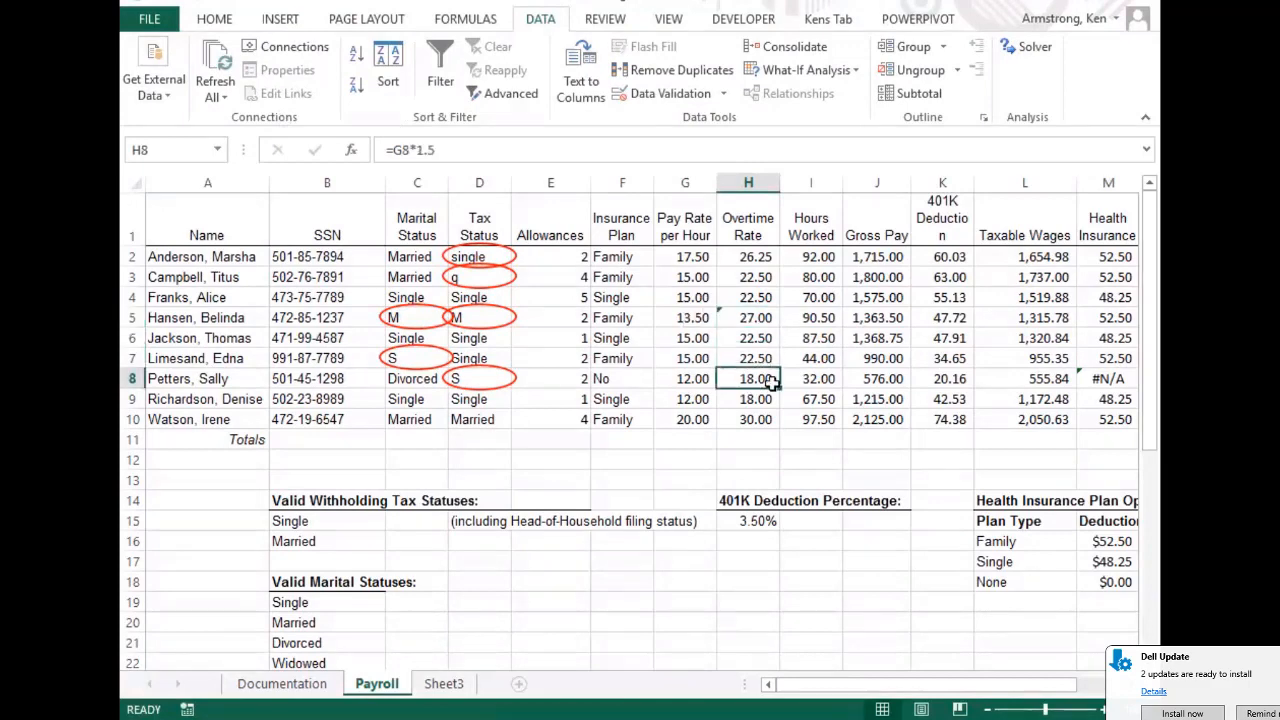
pyautogui.click(763, 318)
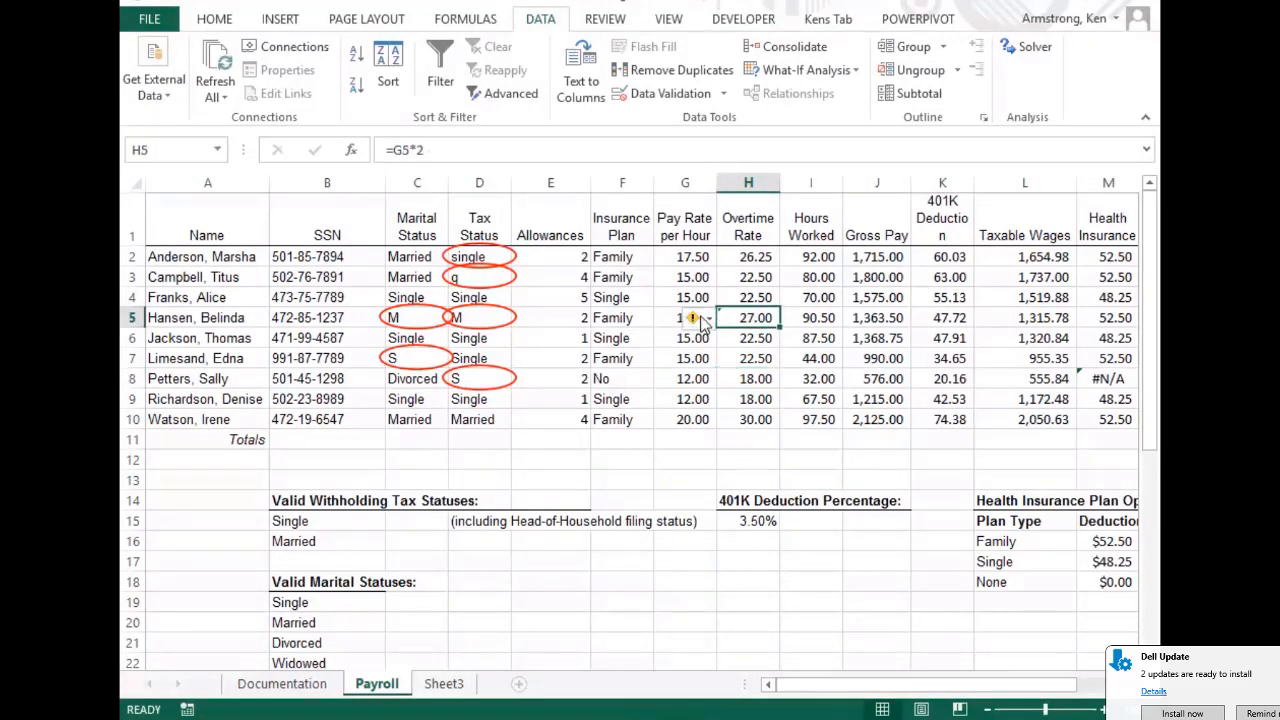
pyautogui.click(705, 319)
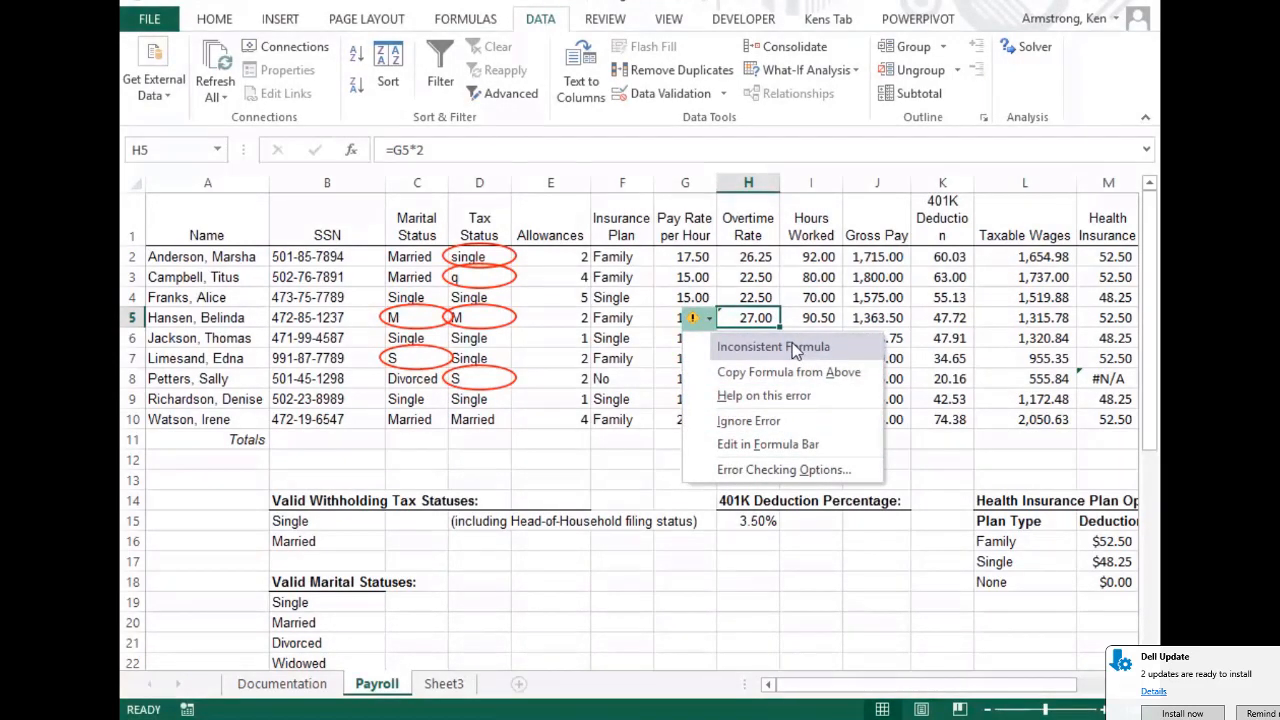
pyautogui.click(744, 299)
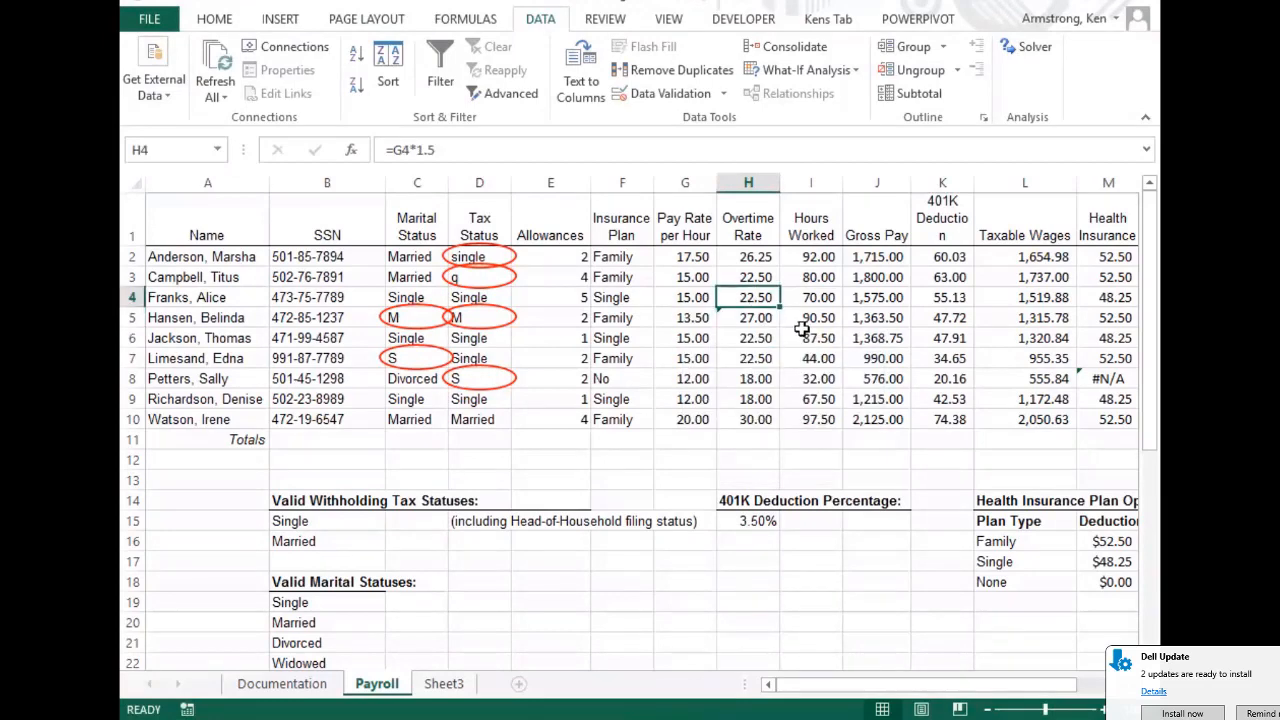
pyautogui.click(766, 317)
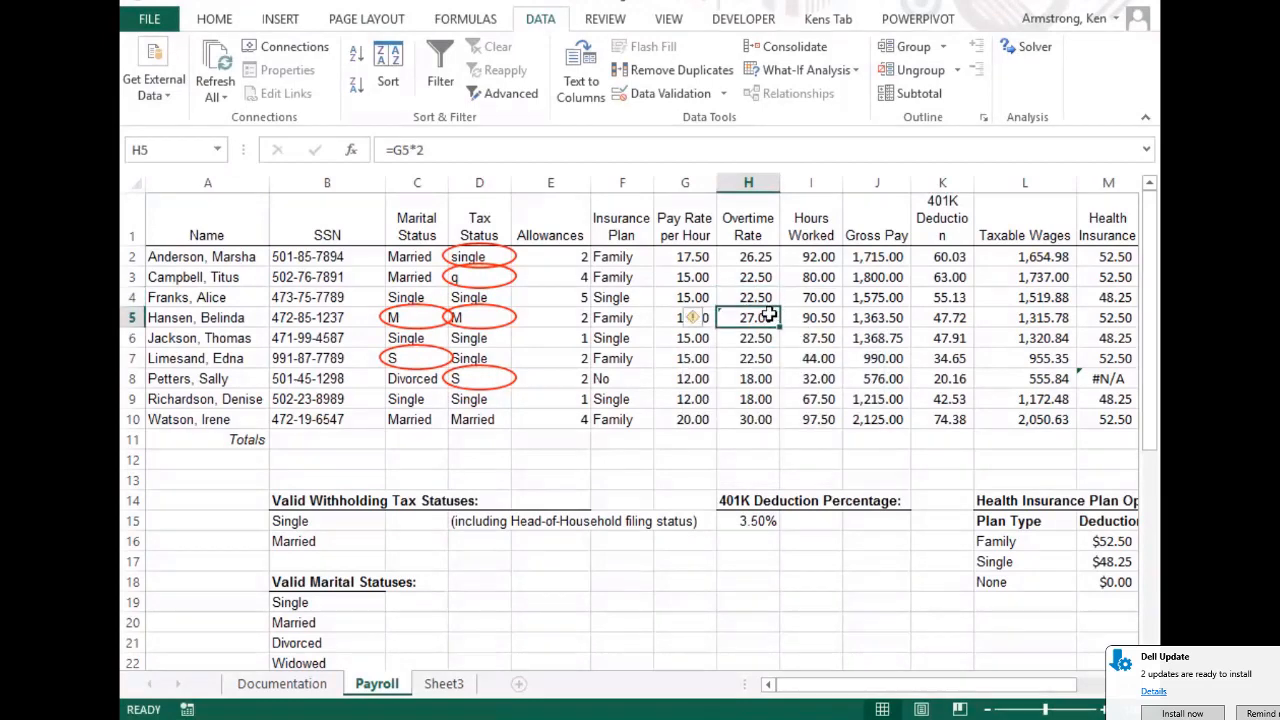
pyautogui.click(702, 319)
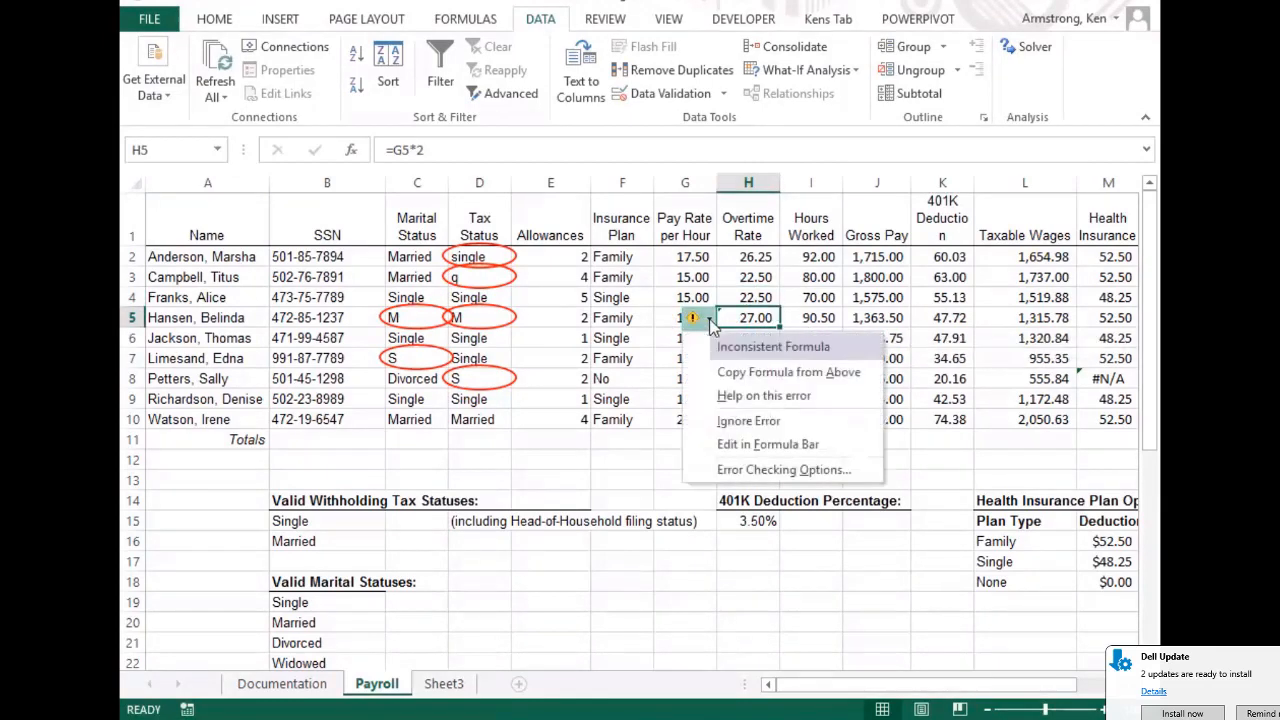
pyautogui.click(735, 421)
pyautogui.click(742, 362)
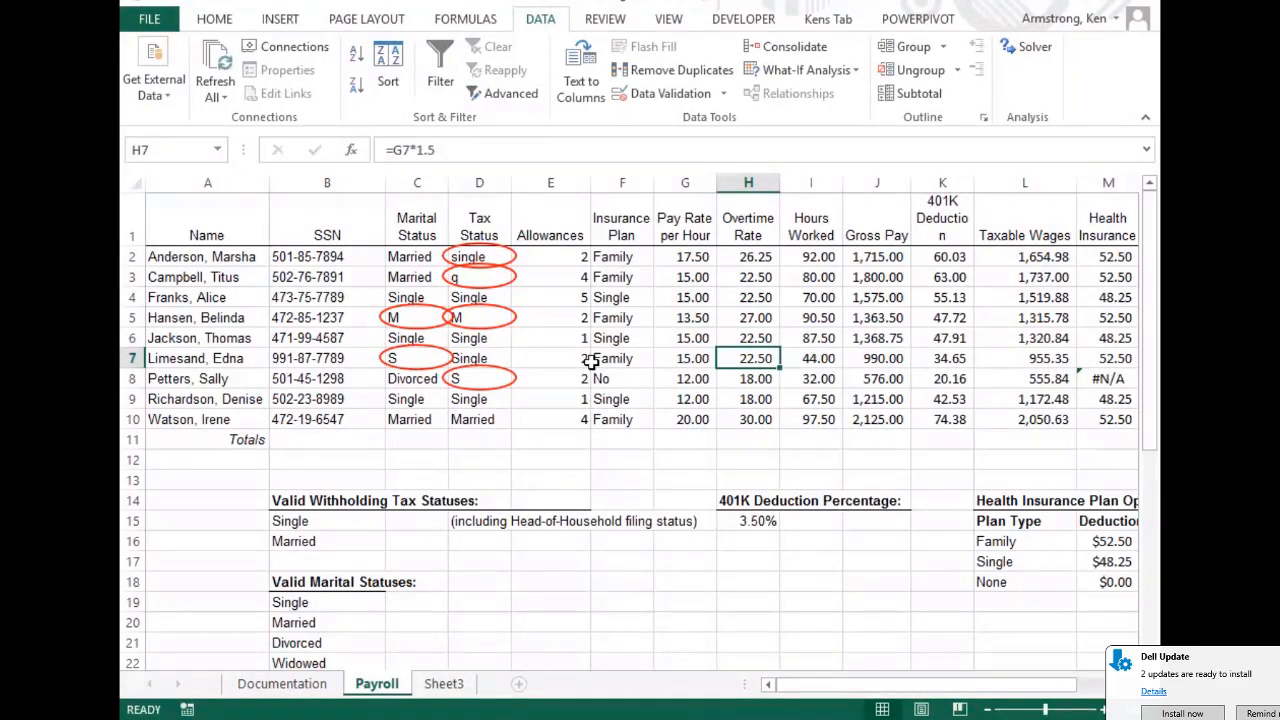
pyautogui.click(760, 297)
# Inspect the row 3 formulas for hours, gross pay, taxable wages and health insurance
pyautogui.click(815, 281)
pyautogui.click(893, 281)
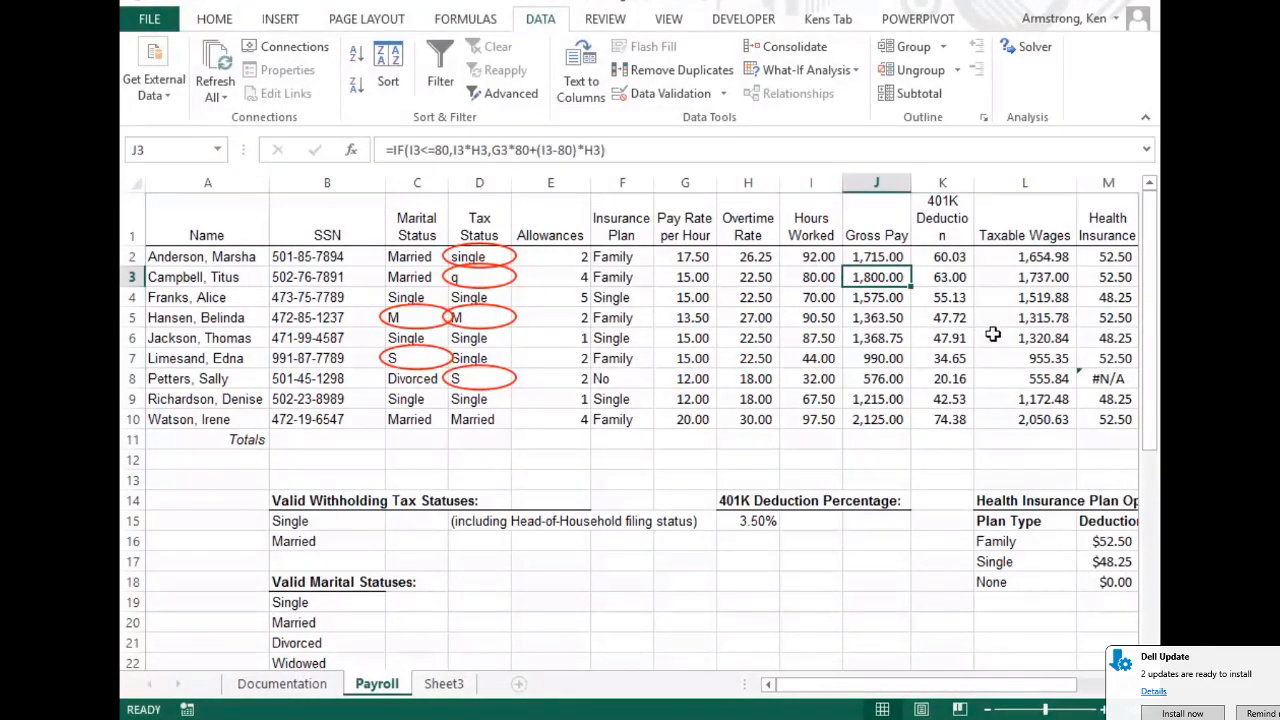
pyautogui.press('Right')
pyautogui.press('Right')
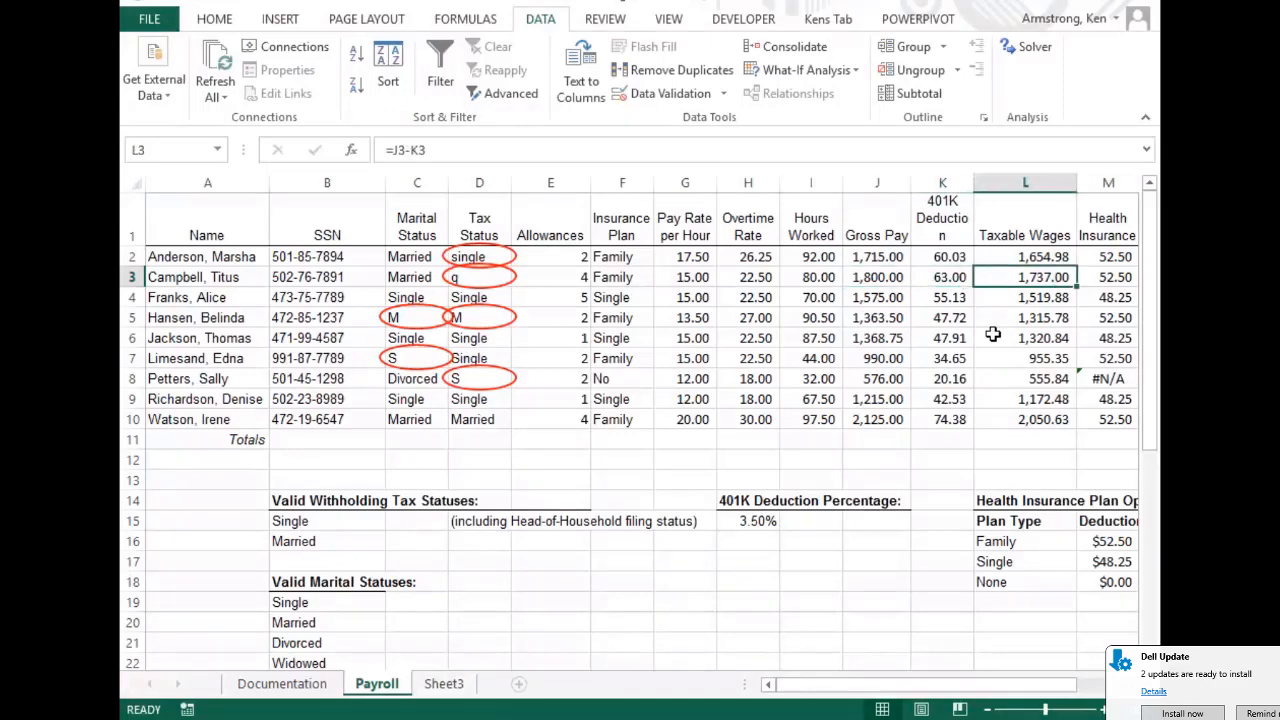
pyautogui.press('Right')
pyautogui.press('Left')
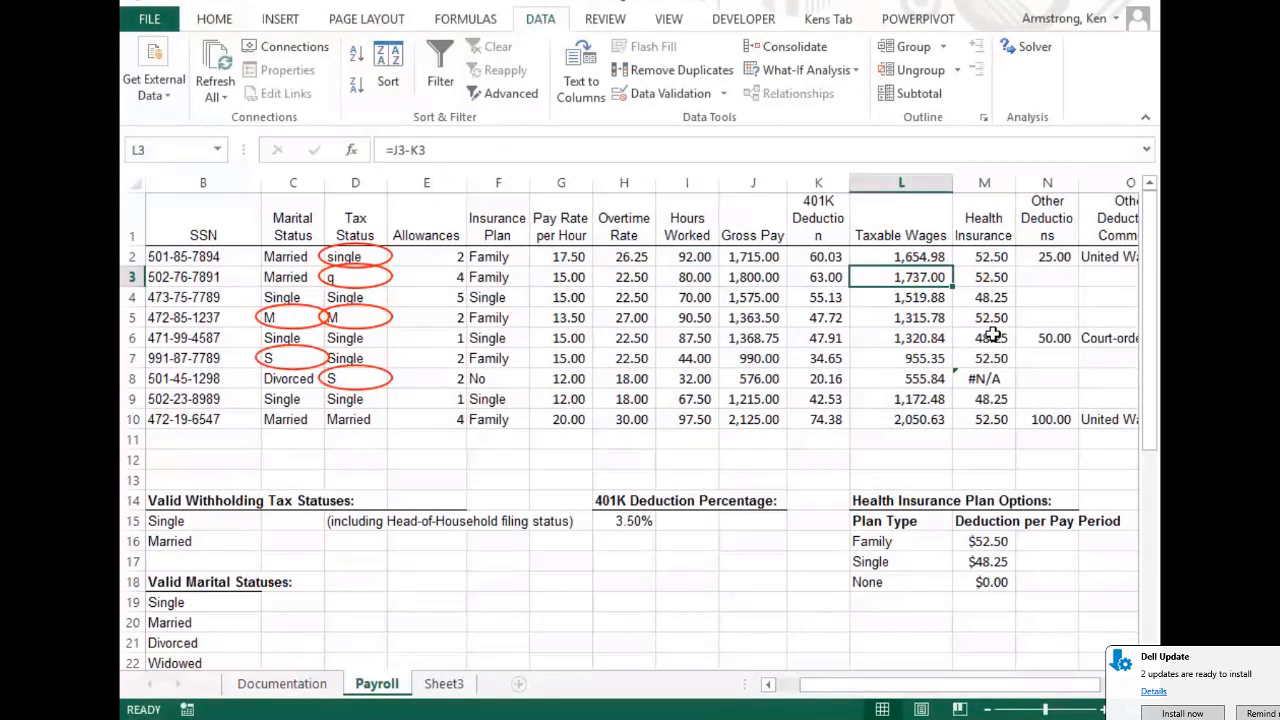
pyautogui.press('Right')
pyautogui.press('Left')
pyautogui.press('Left')
pyautogui.press('Left')
pyautogui.press('Left')
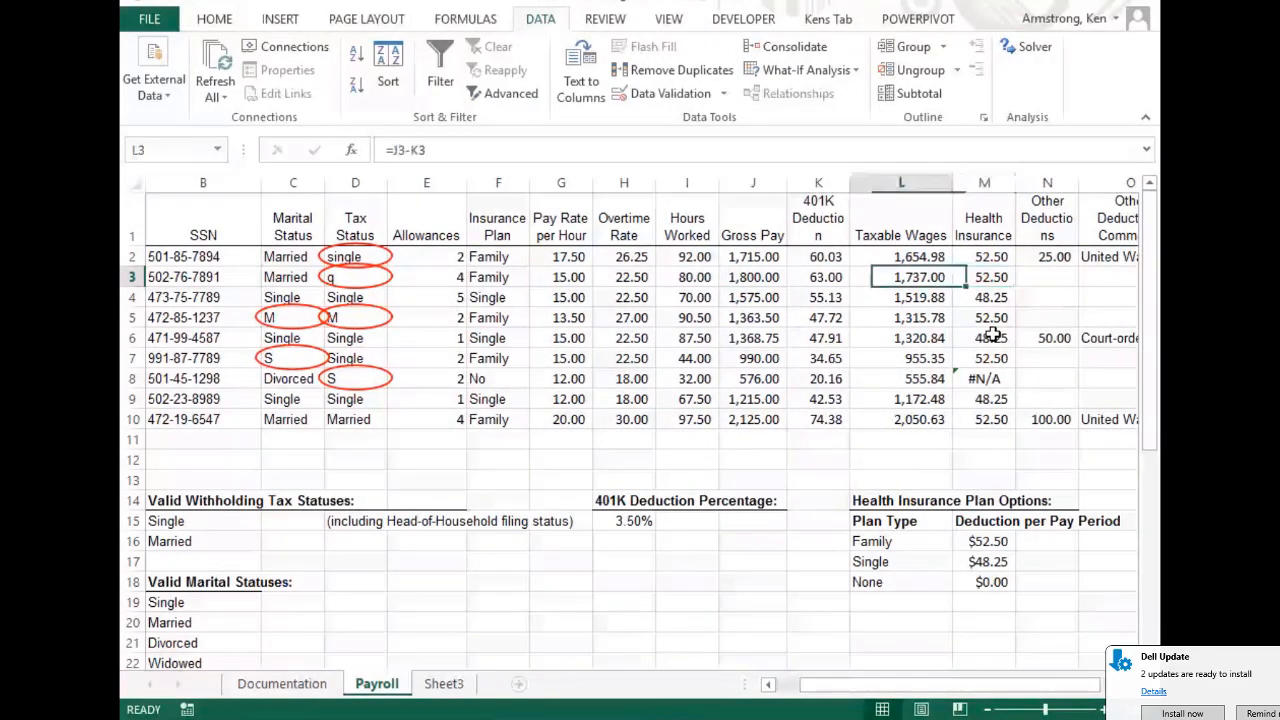
pyautogui.press('Right')
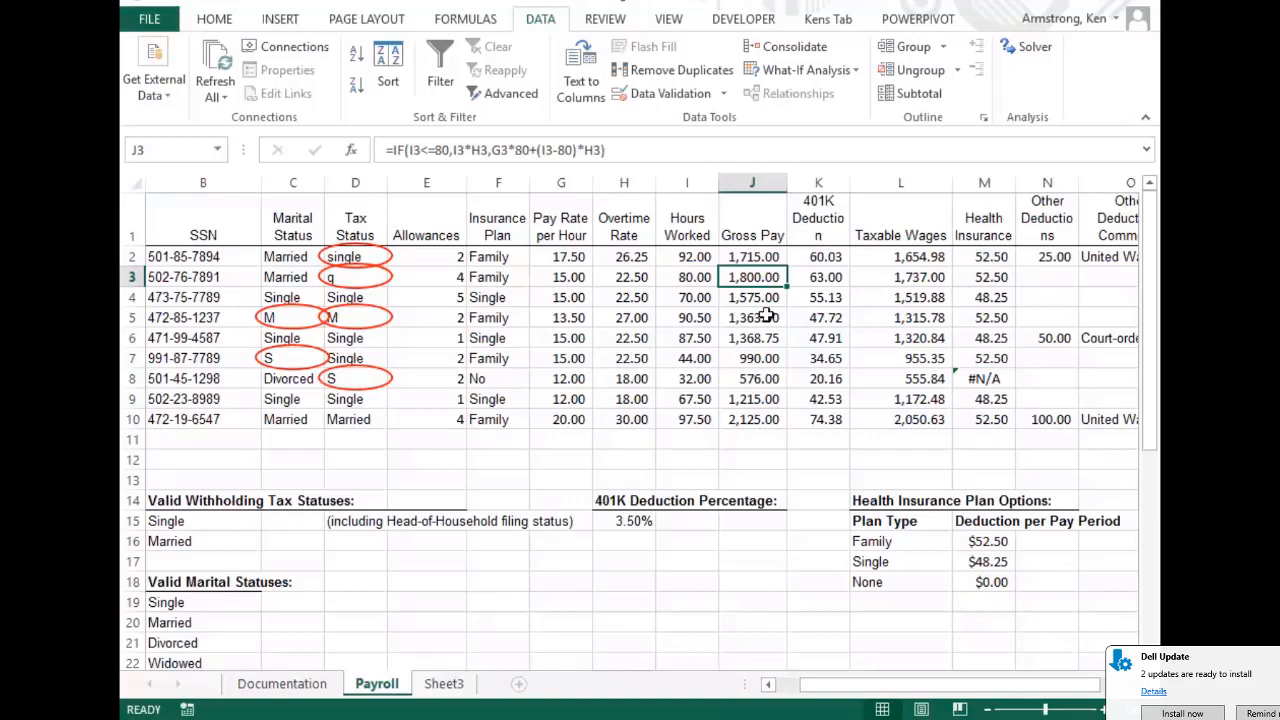
# Undo the H5 edits so its overtime rate returns to =G5*1.5, showing 20.25
pyautogui.moveTo(624, 317); pyautogui.dragTo(624, 297)
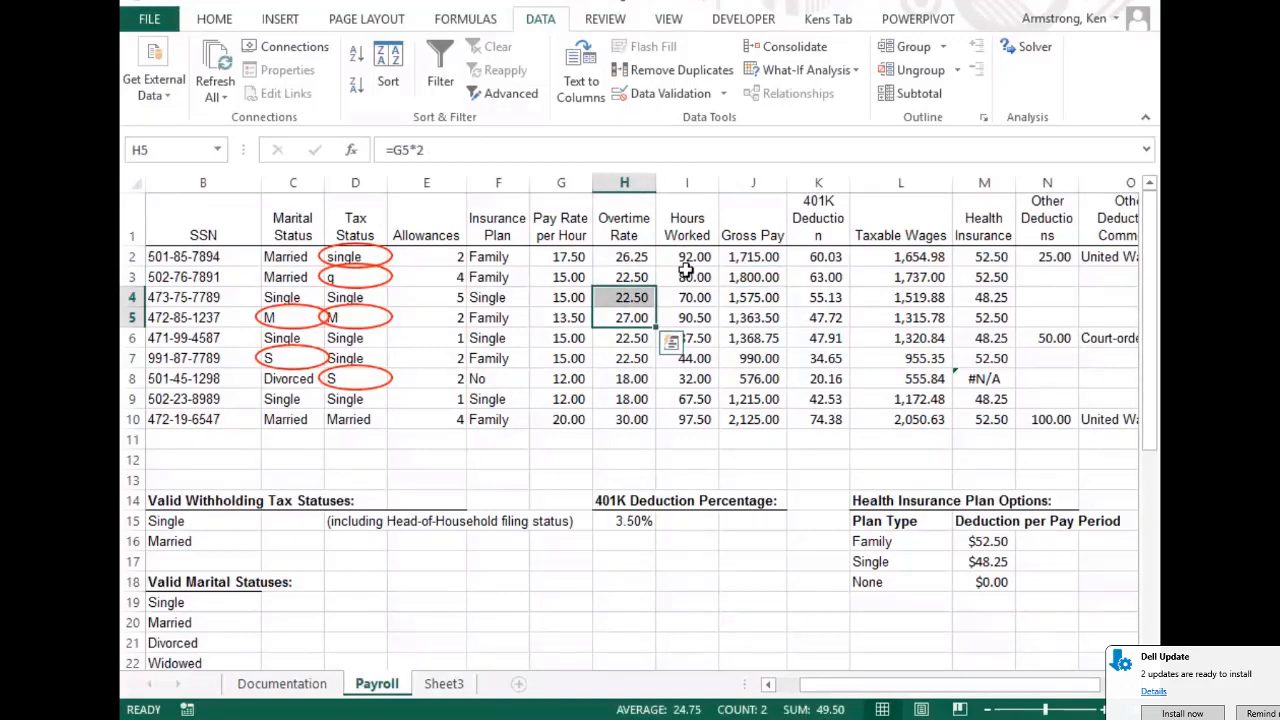
pyautogui.click(645, 303)
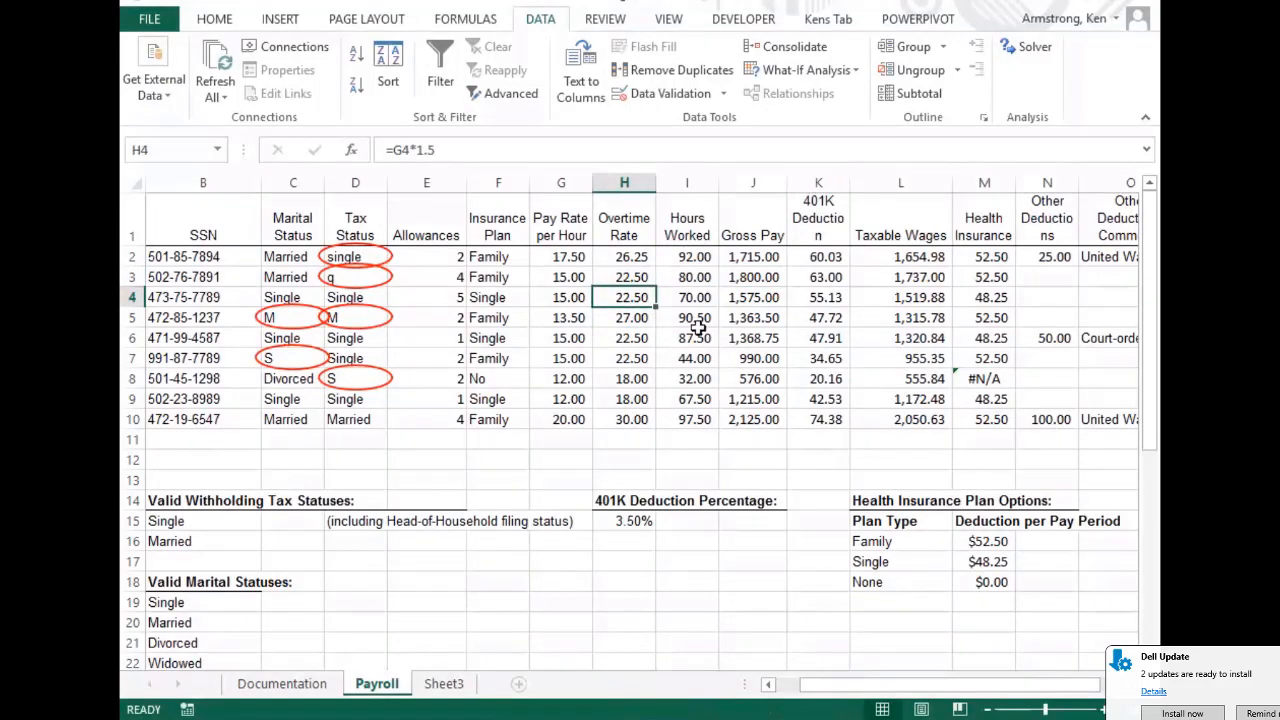
pyautogui.press('Down')
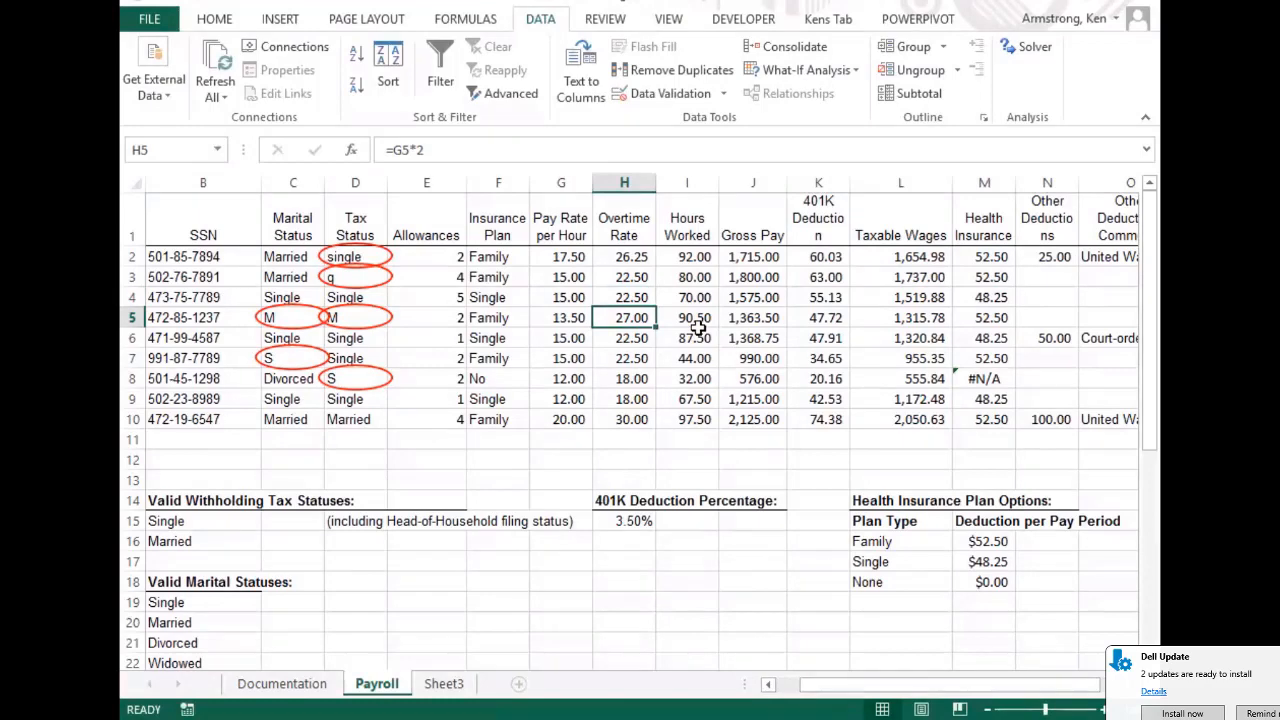
pyautogui.hotkey('ctrl', 'z')
pyautogui.press('Up')
pyautogui.press('Up')
pyautogui.press('Up')
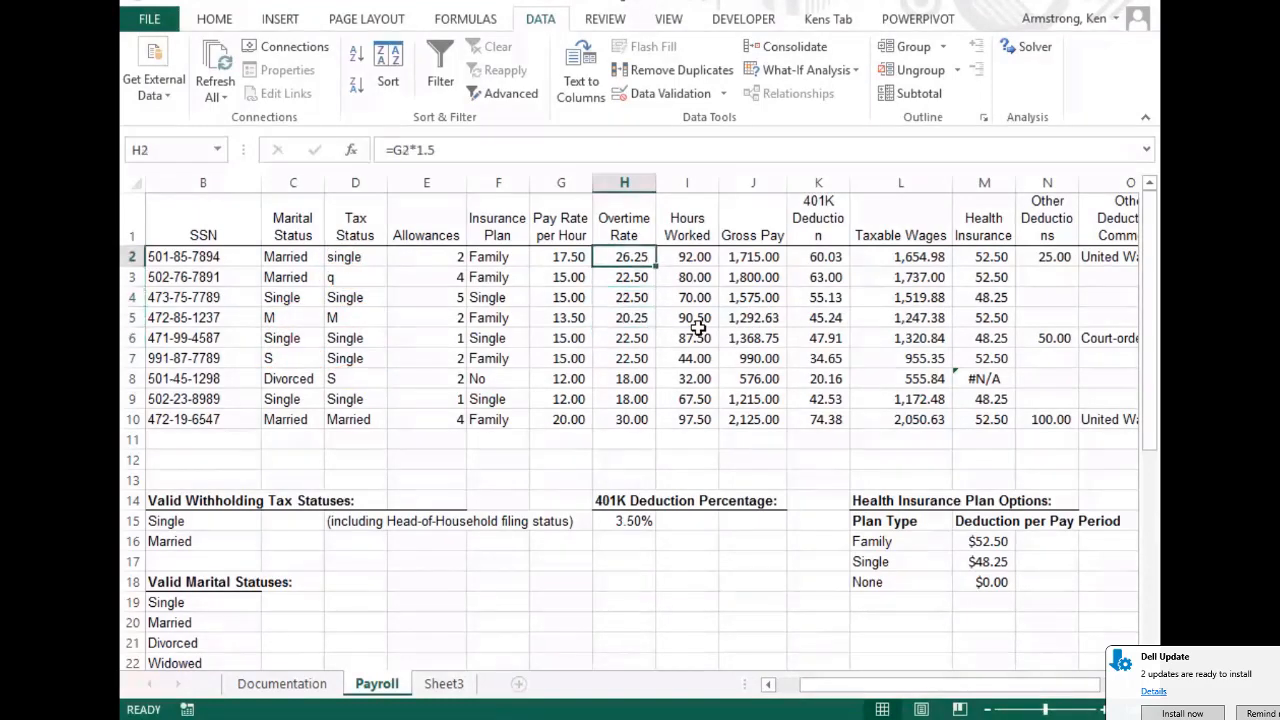
pyautogui.press('Down')
pyautogui.press('Down')
pyautogui.press('Down')
pyautogui.press('Down')
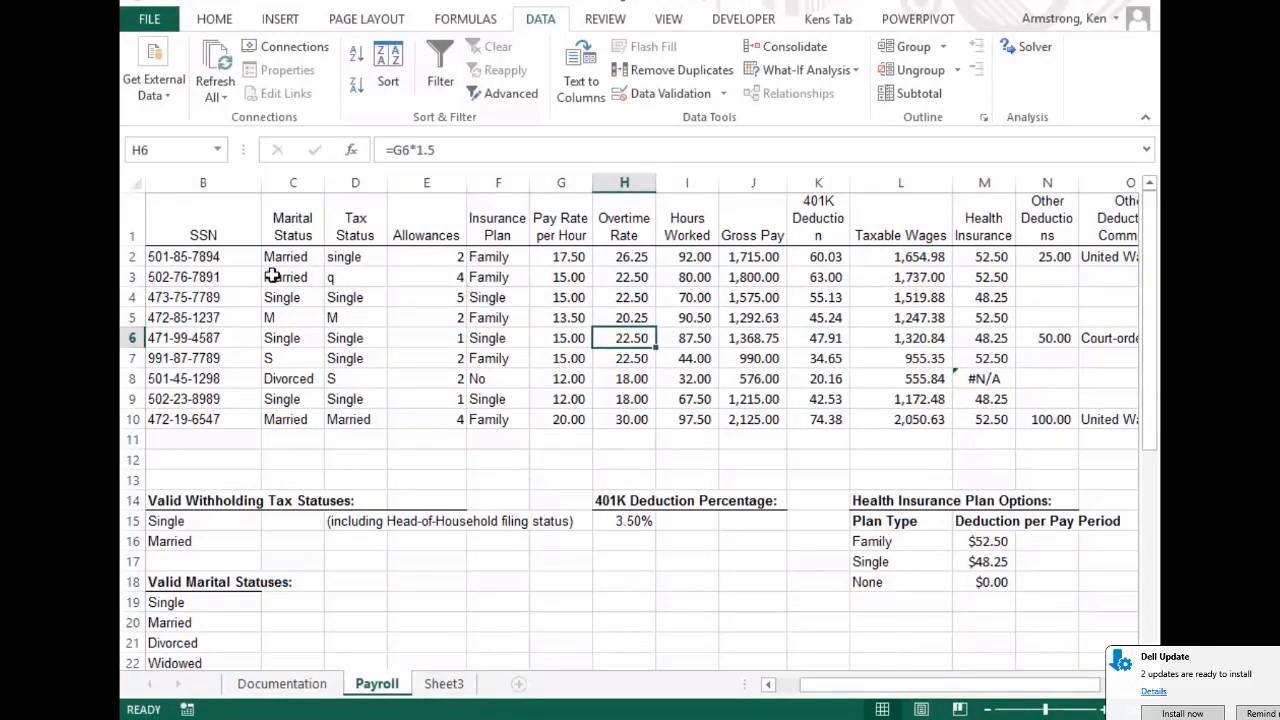
pyautogui.click(192, 257)
# Open Format Cells for A2 from the Home tab's Number group, showing its General format
pyautogui.press('Left')
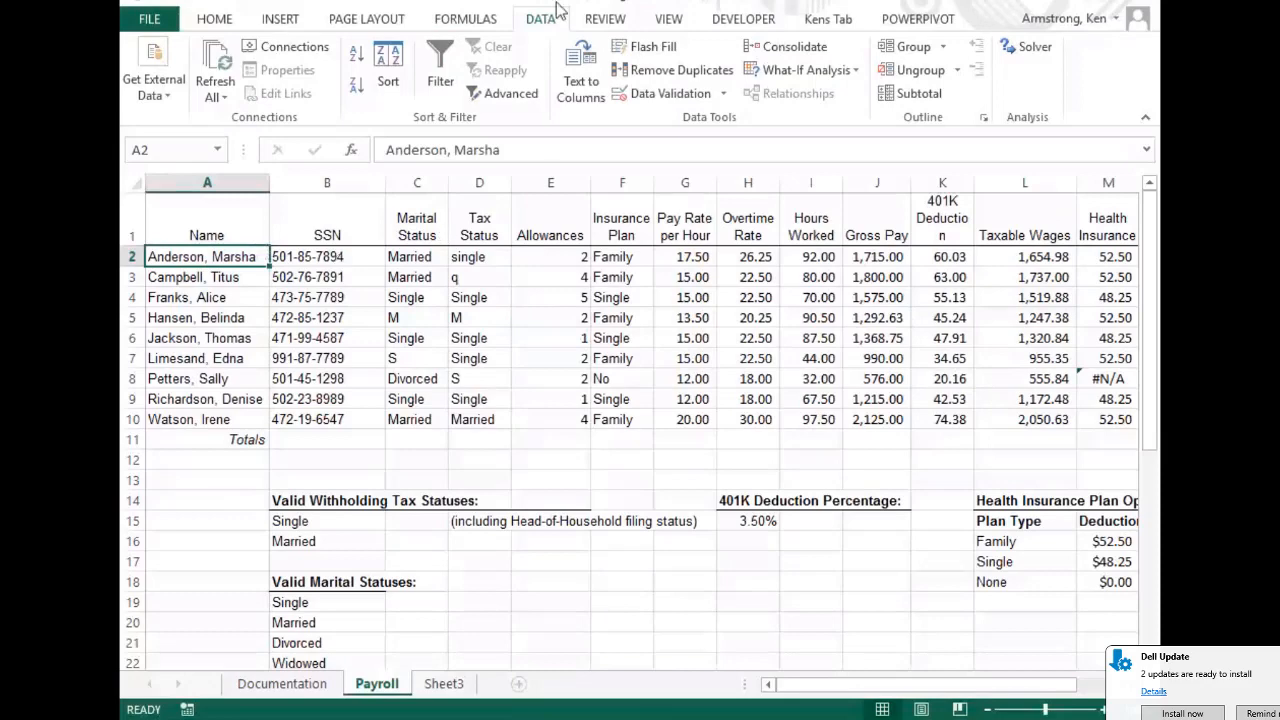
pyautogui.click(468, 20)
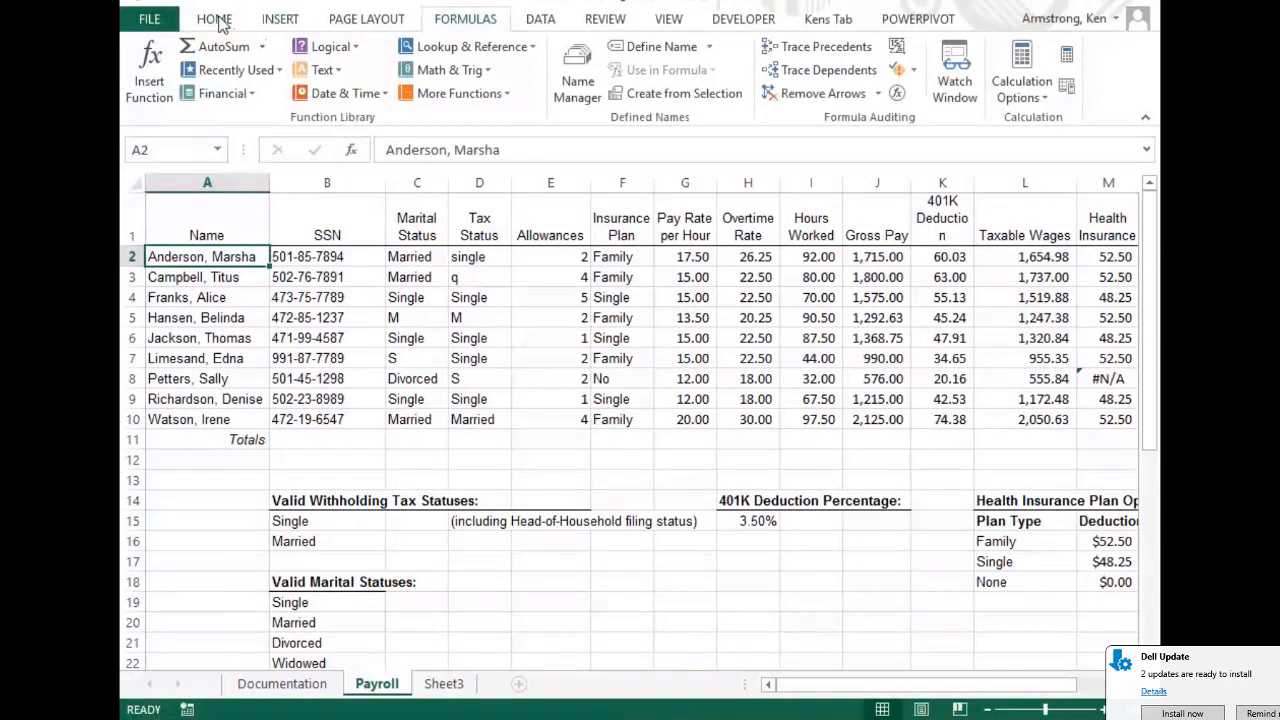
pyautogui.click(218, 22)
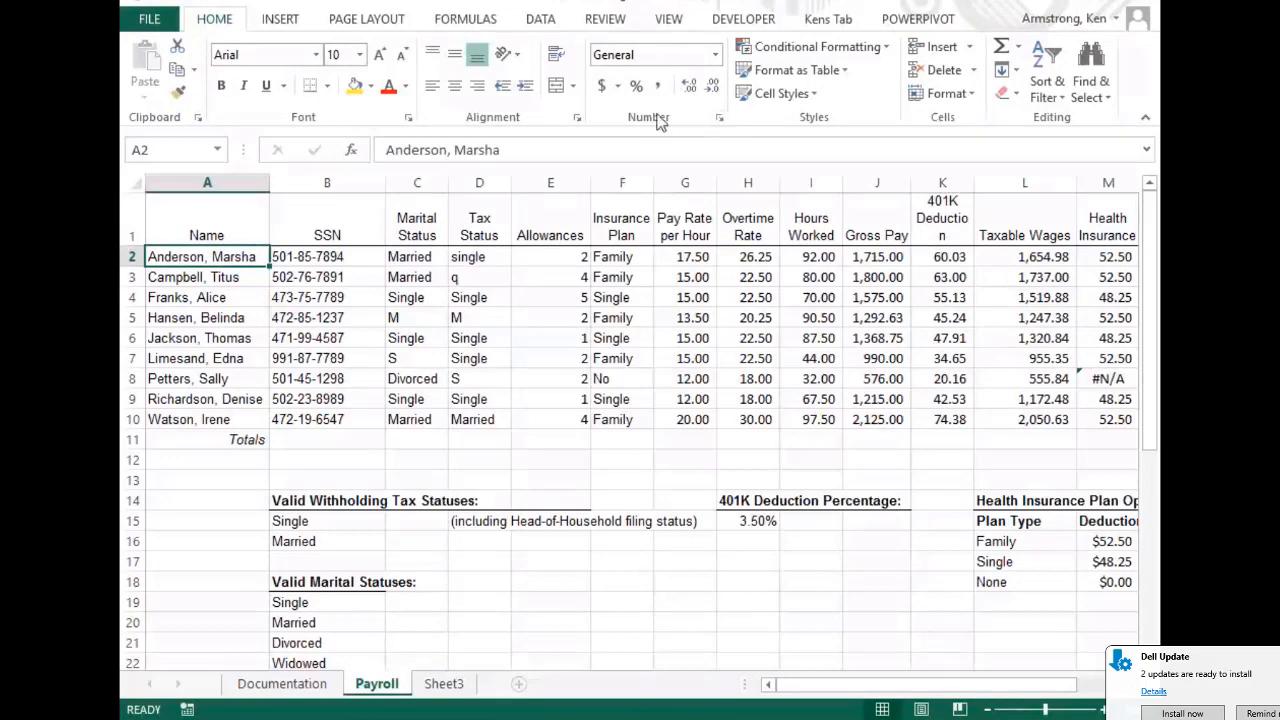
pyautogui.click(720, 122)
pyautogui.moveTo(643, 54); pyautogui.dragTo(635, 163)
pyautogui.click(1030, 600)
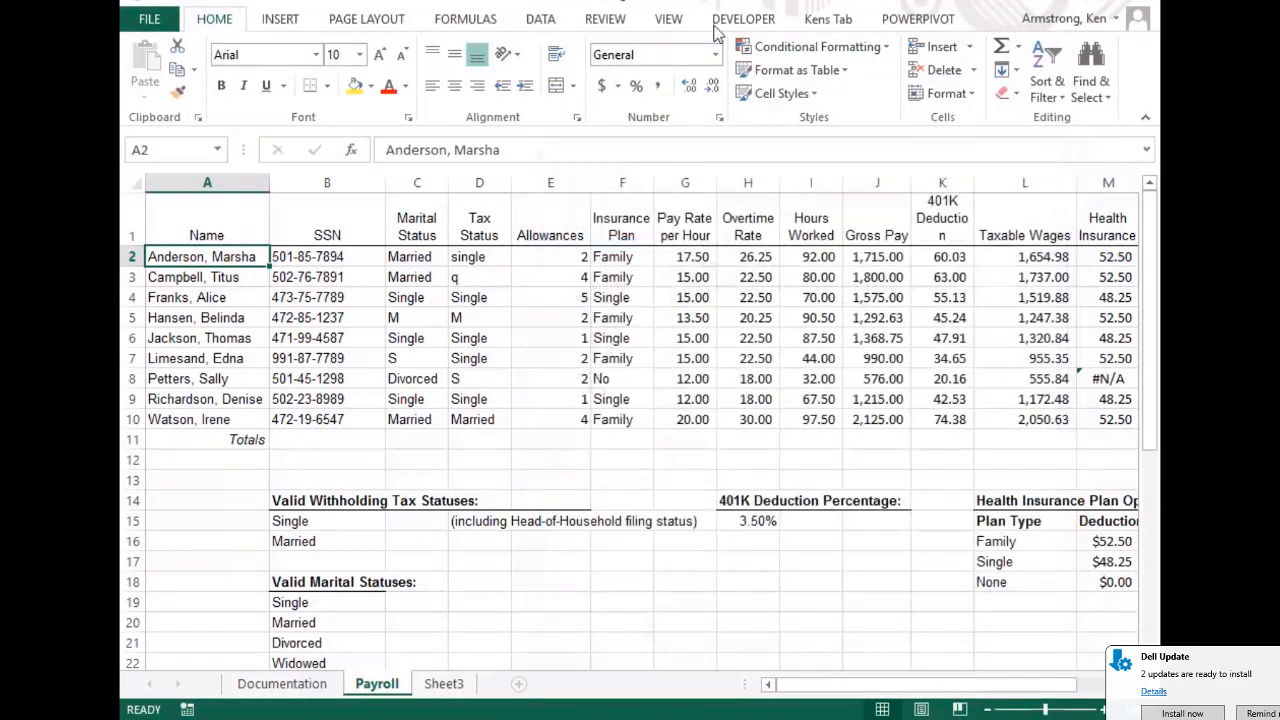
pyautogui.click(720, 121)
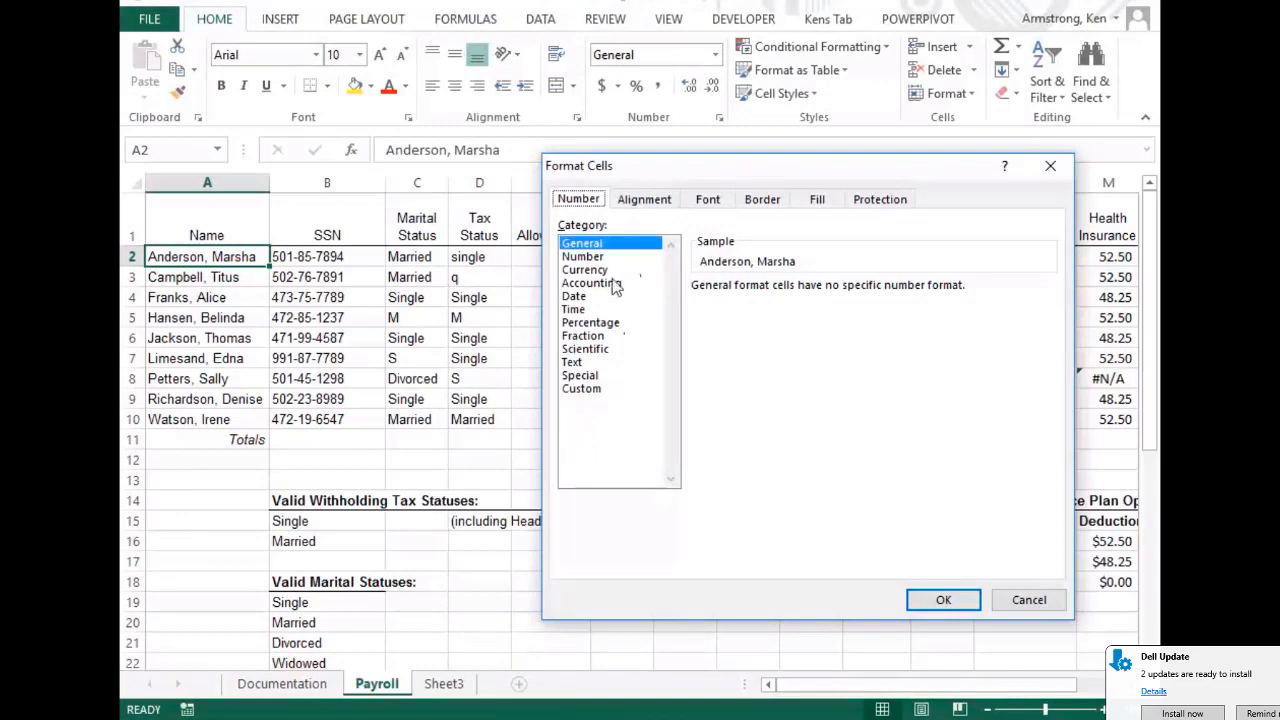
# Review A2's Alignment, Font, Border, Fill and Protection settings (Locked on, Hidden off), then cancel
pyautogui.click(642, 203)
pyautogui.click(709, 202)
pyautogui.click(756, 201)
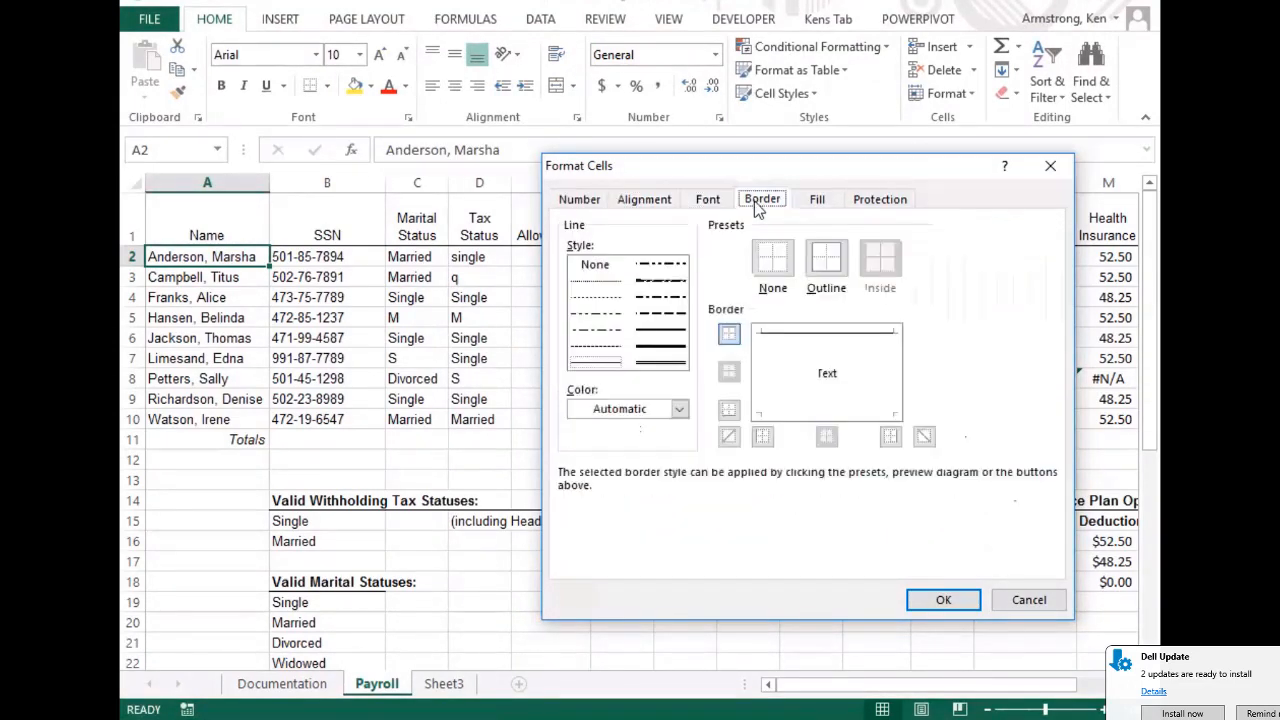
pyautogui.click(818, 199)
pyautogui.click(890, 199)
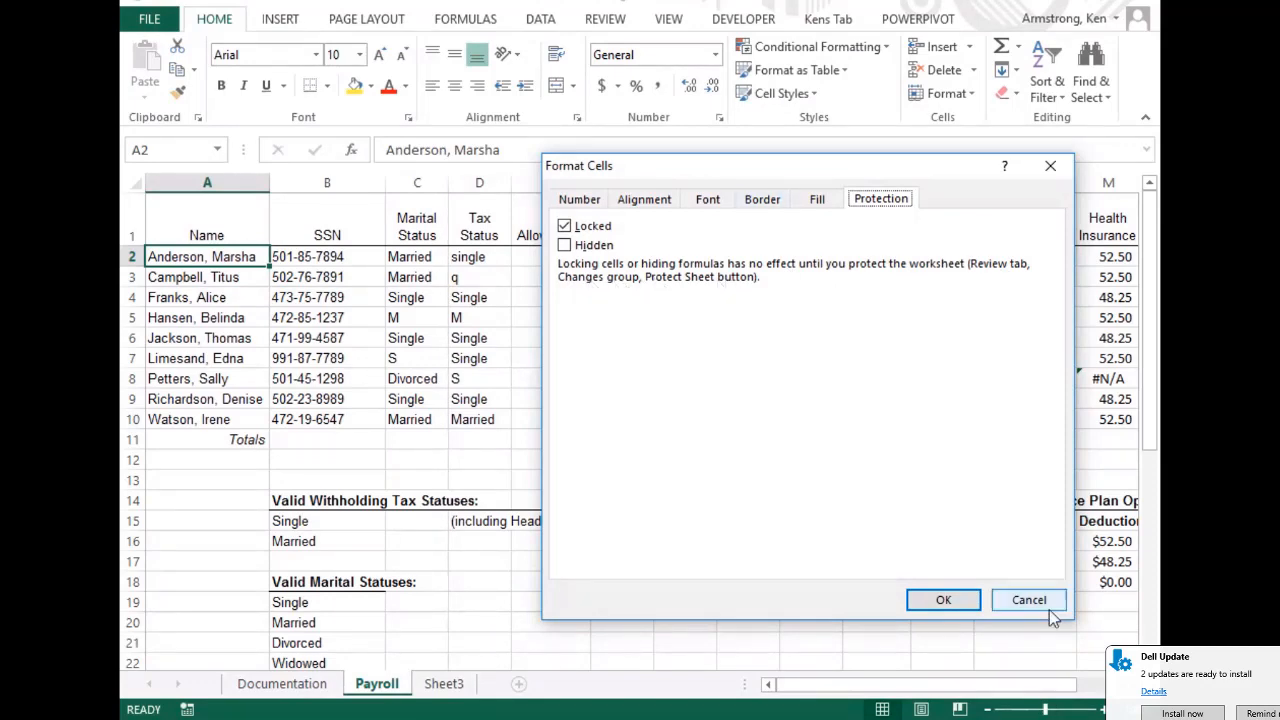
pyautogui.click(1008, 598)
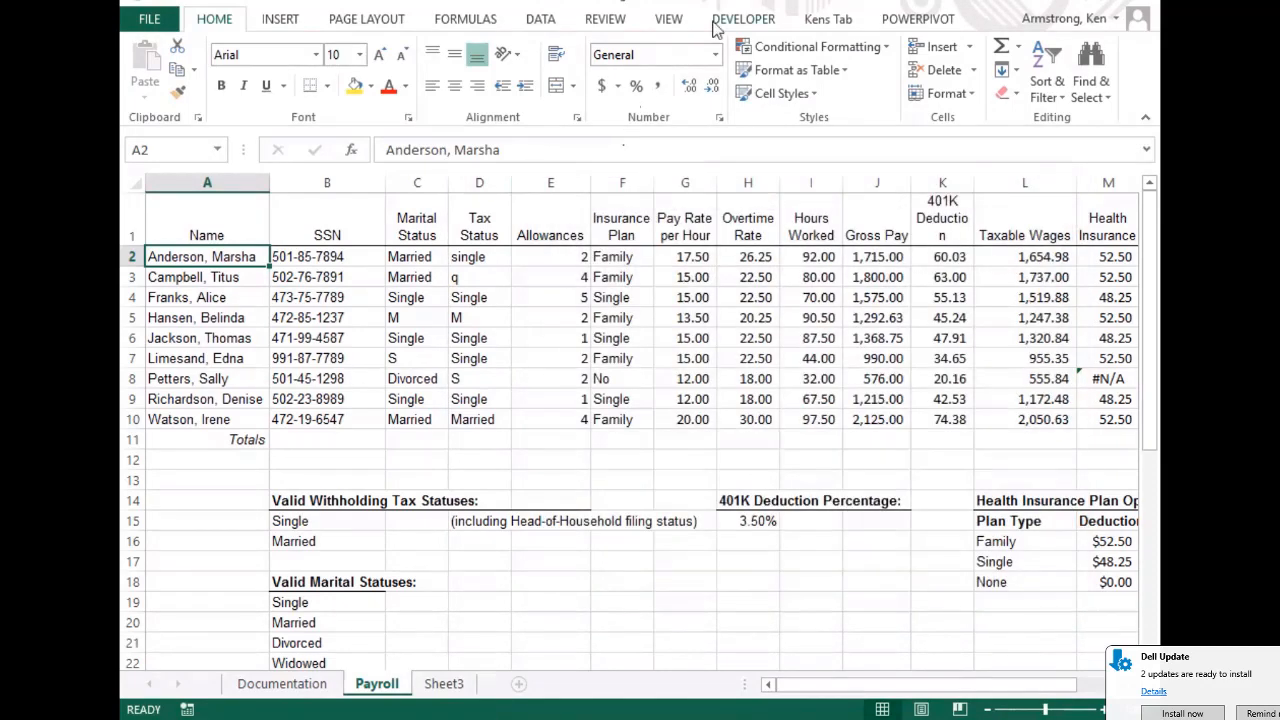
# Protect the Payroll sheet without a password, keeping selection of locked and unlocked cells allowed
pyautogui.click(605, 19)
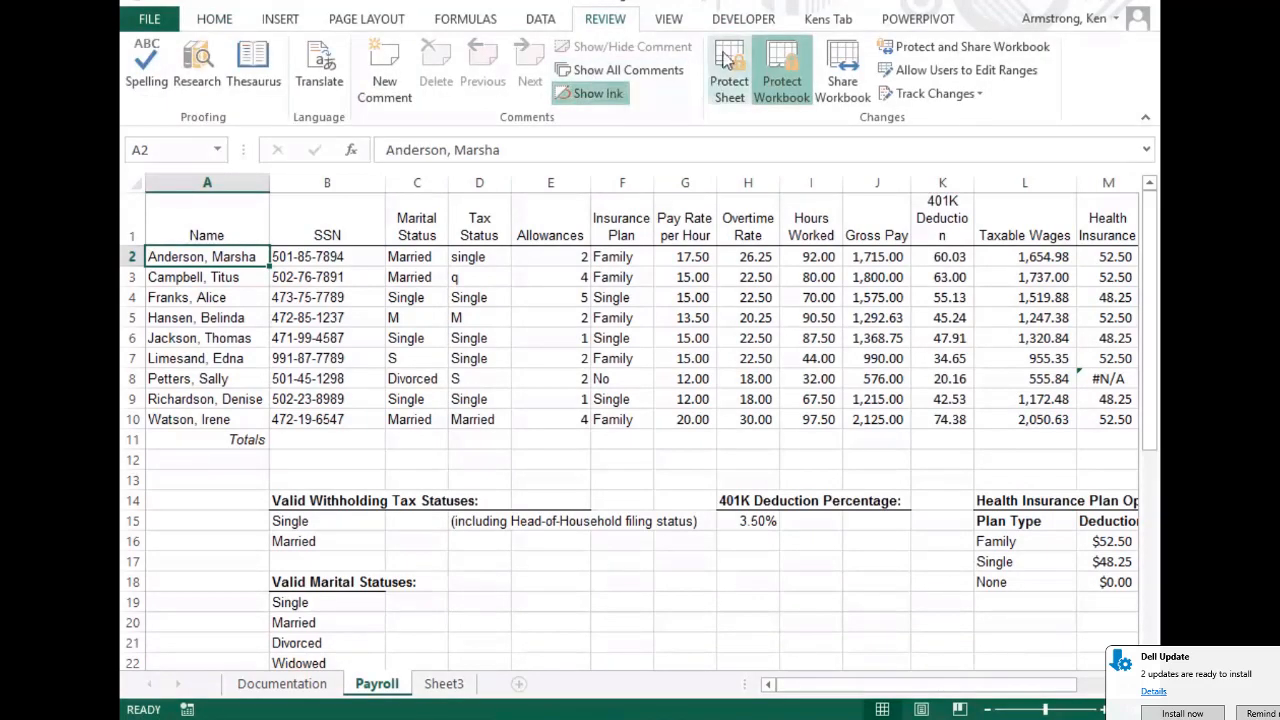
pyautogui.click(545, 280)
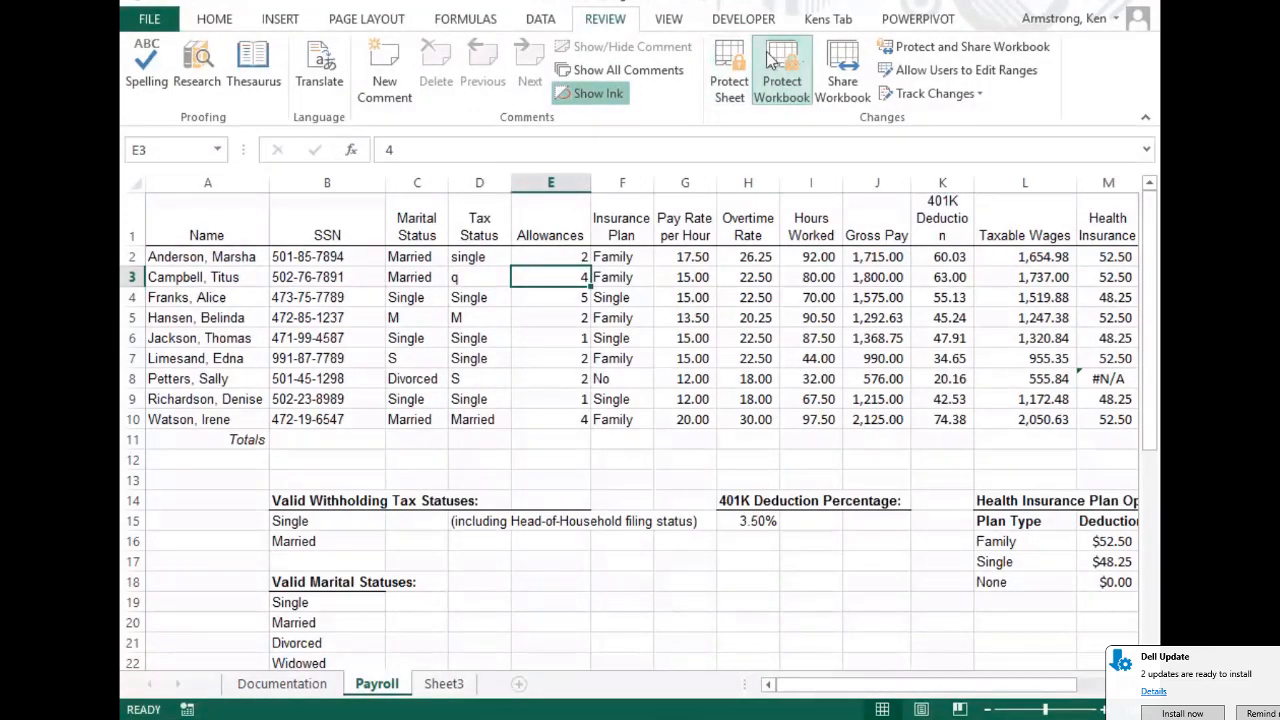
pyautogui.click(729, 62)
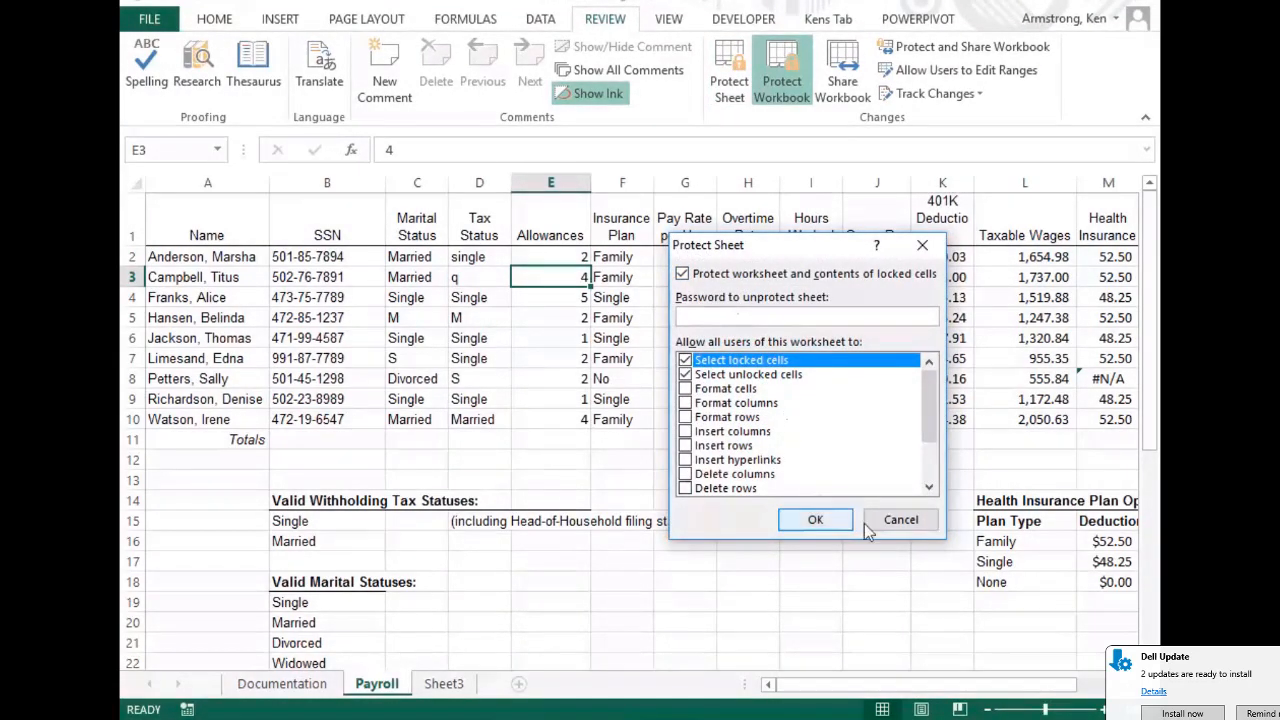
pyautogui.click(815, 520)
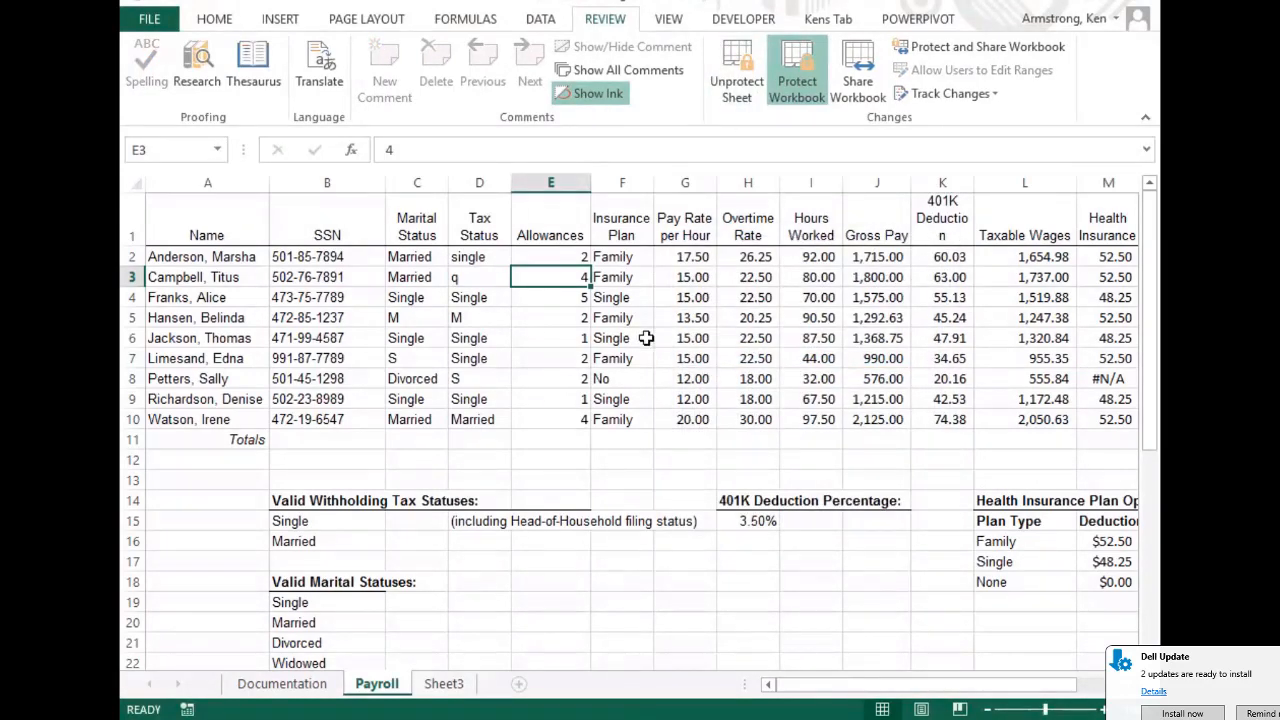
pyautogui.click(514, 310)
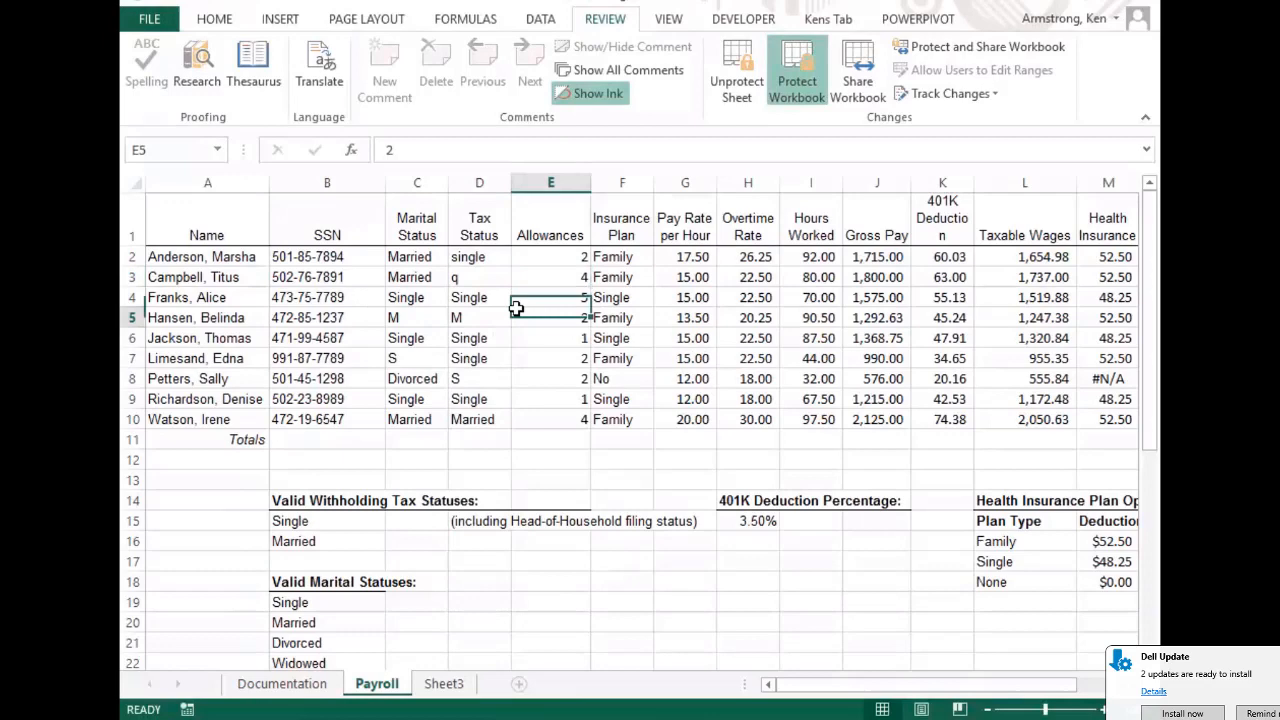
pyautogui.click(426, 476)
pyautogui.click(566, 430)
pyautogui.press('Up')
pyautogui.press('Up')
pyautogui.press('Up')
pyautogui.press('Up')
pyautogui.press('Up')
pyautogui.press('Up')
pyautogui.press('Up')
pyautogui.press('Up')
pyautogui.press('Up')
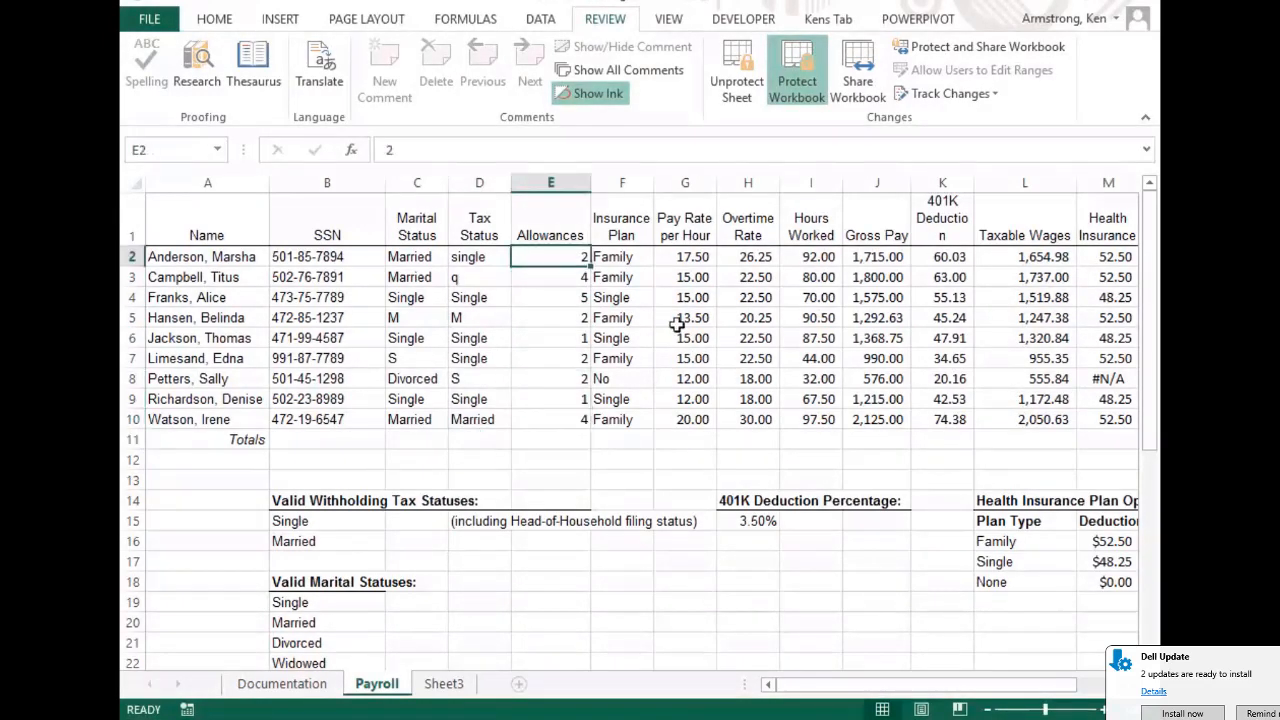
pyautogui.write('3')
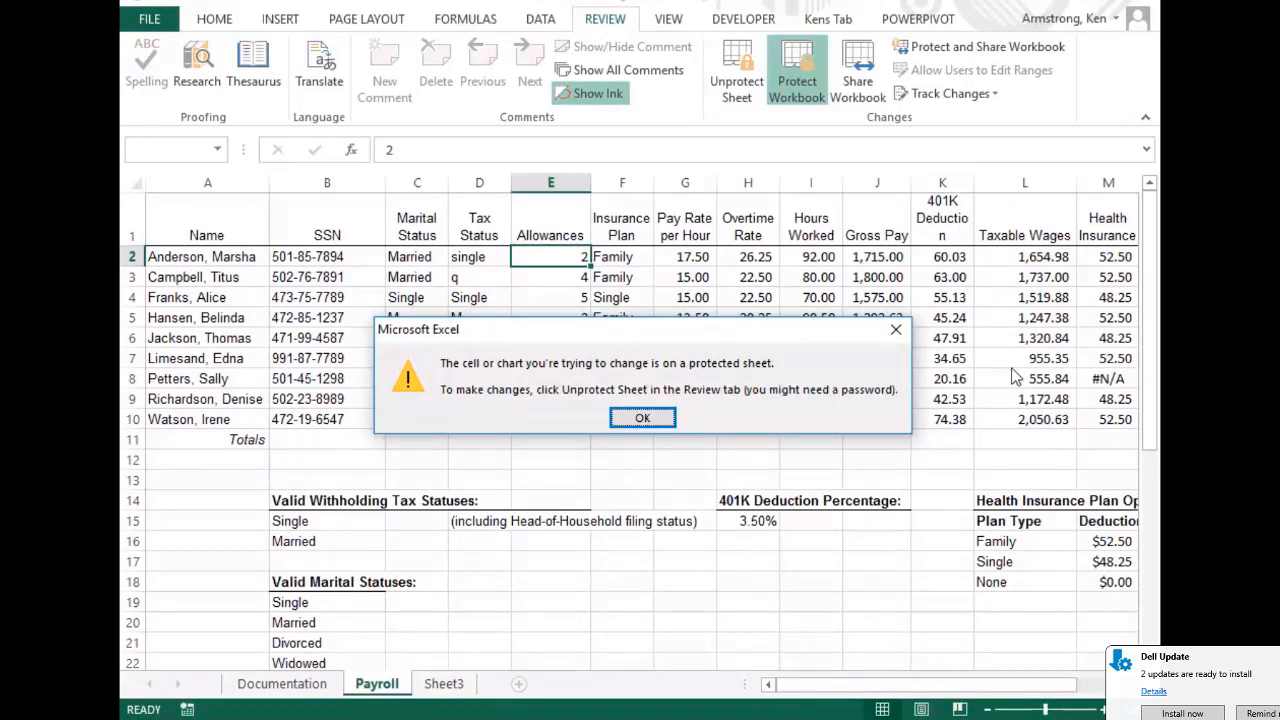
pyautogui.click(642, 418)
pyautogui.click(265, 317)
pyautogui.press('Down')
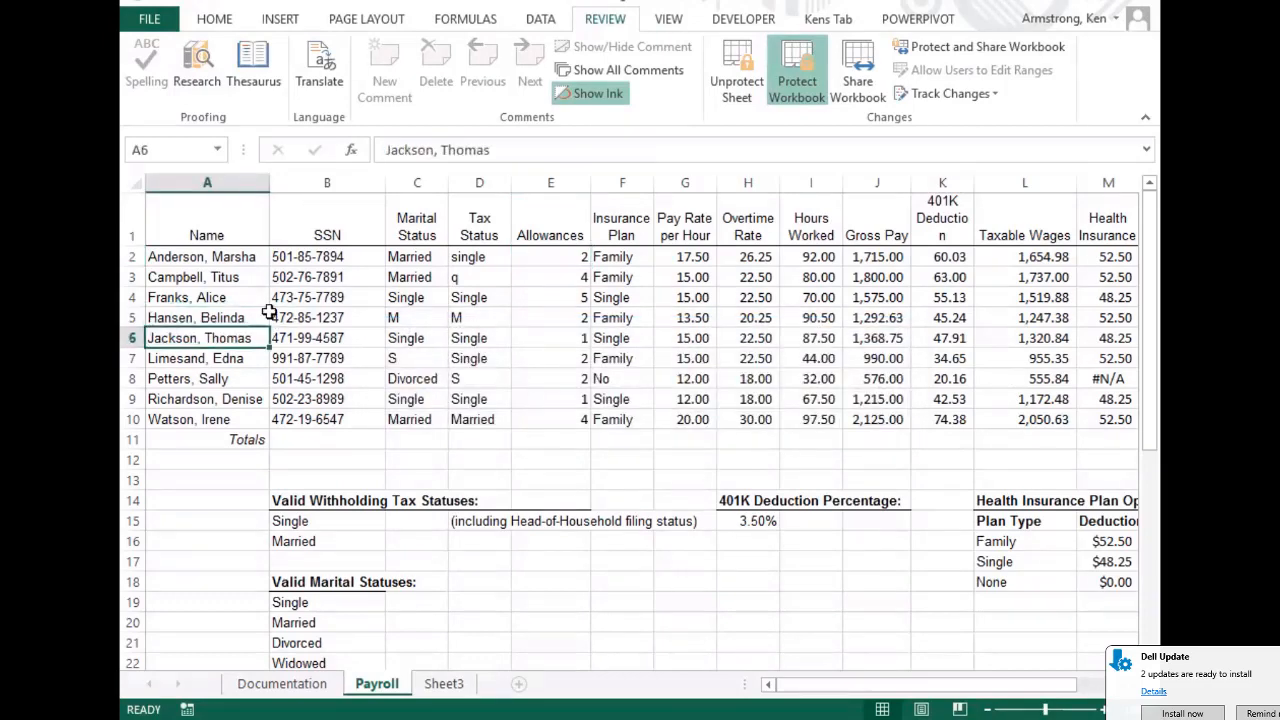
pyautogui.press('Delete')
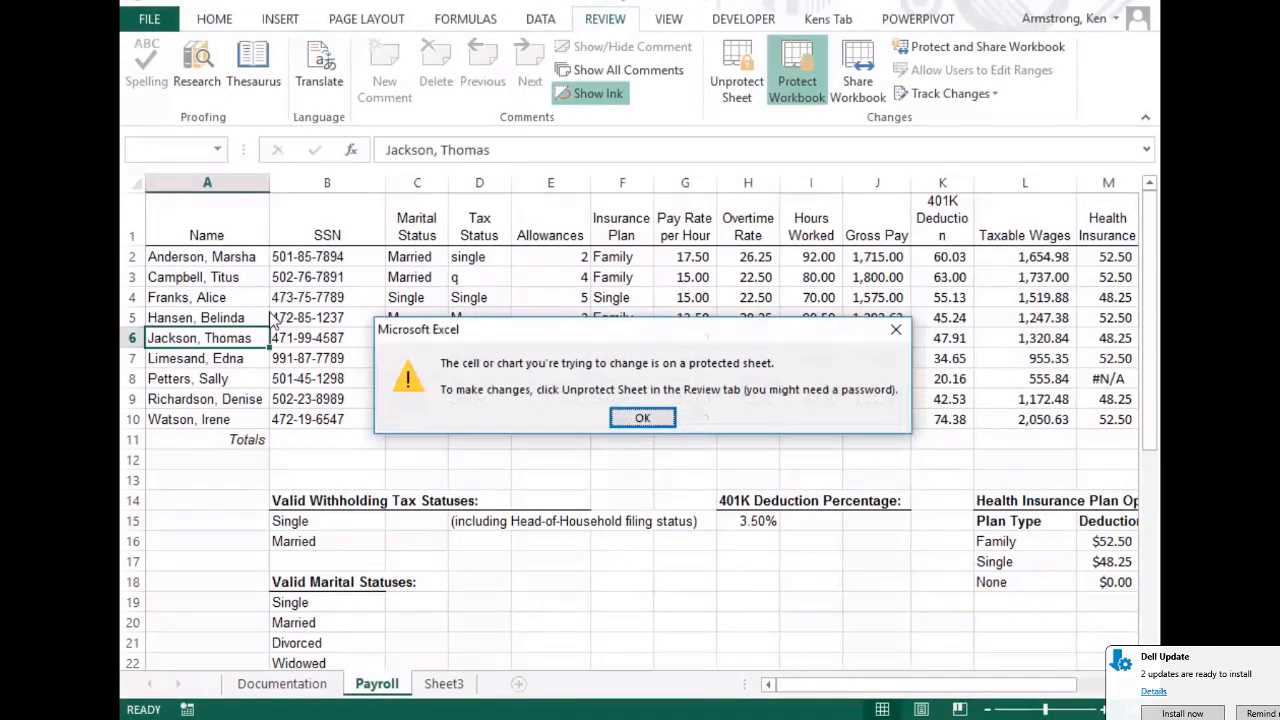
pyautogui.press('Return')
pyautogui.click(790, 320)
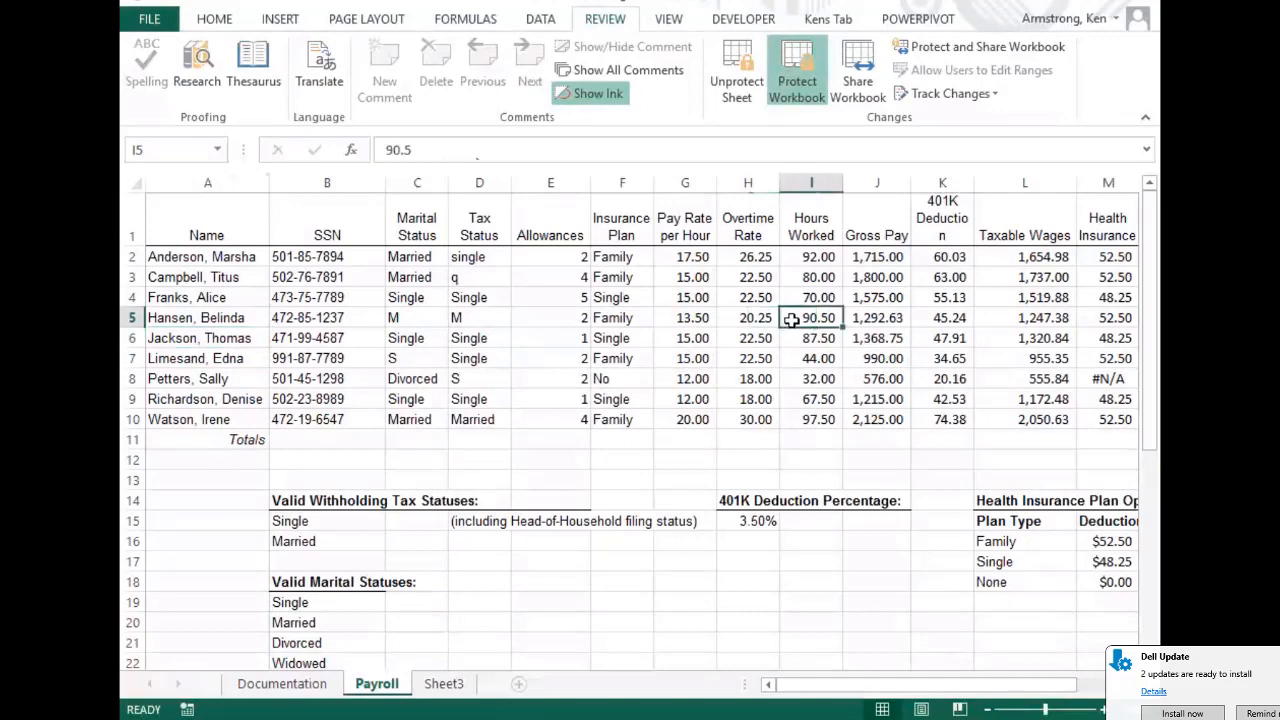
pyautogui.press('Down')
pyautogui.press('Delete')
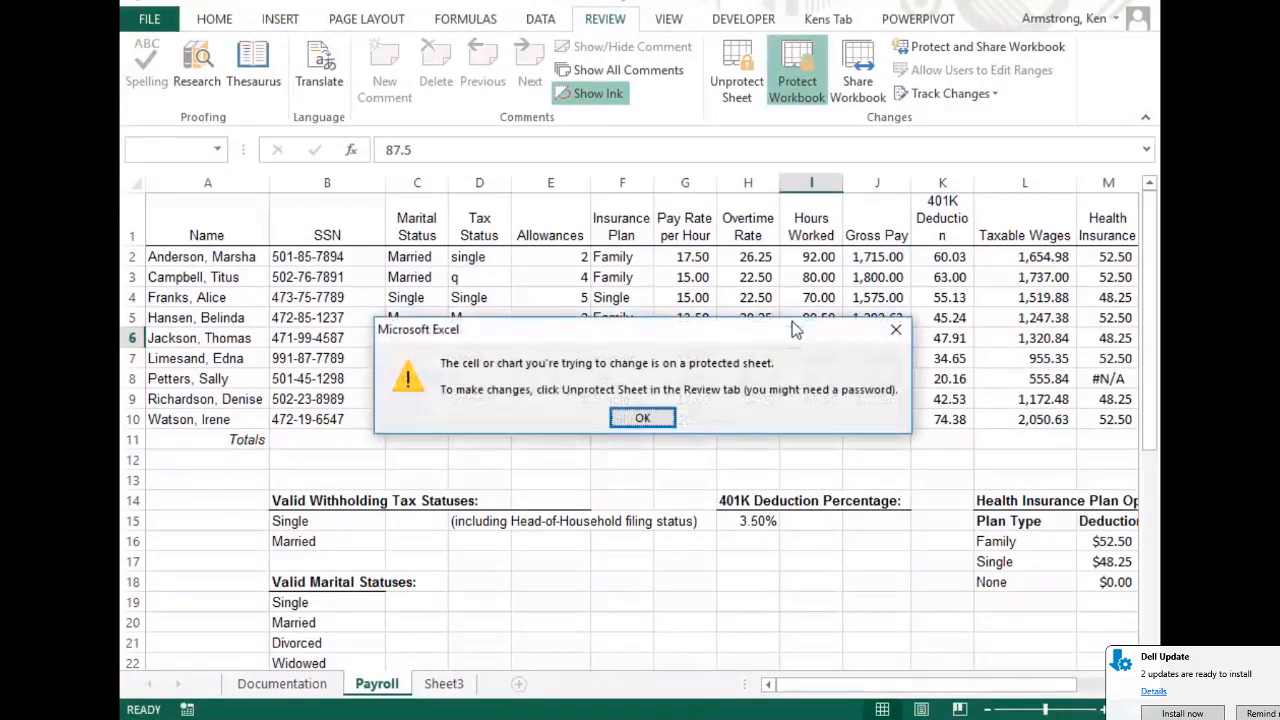
pyautogui.press('Return')
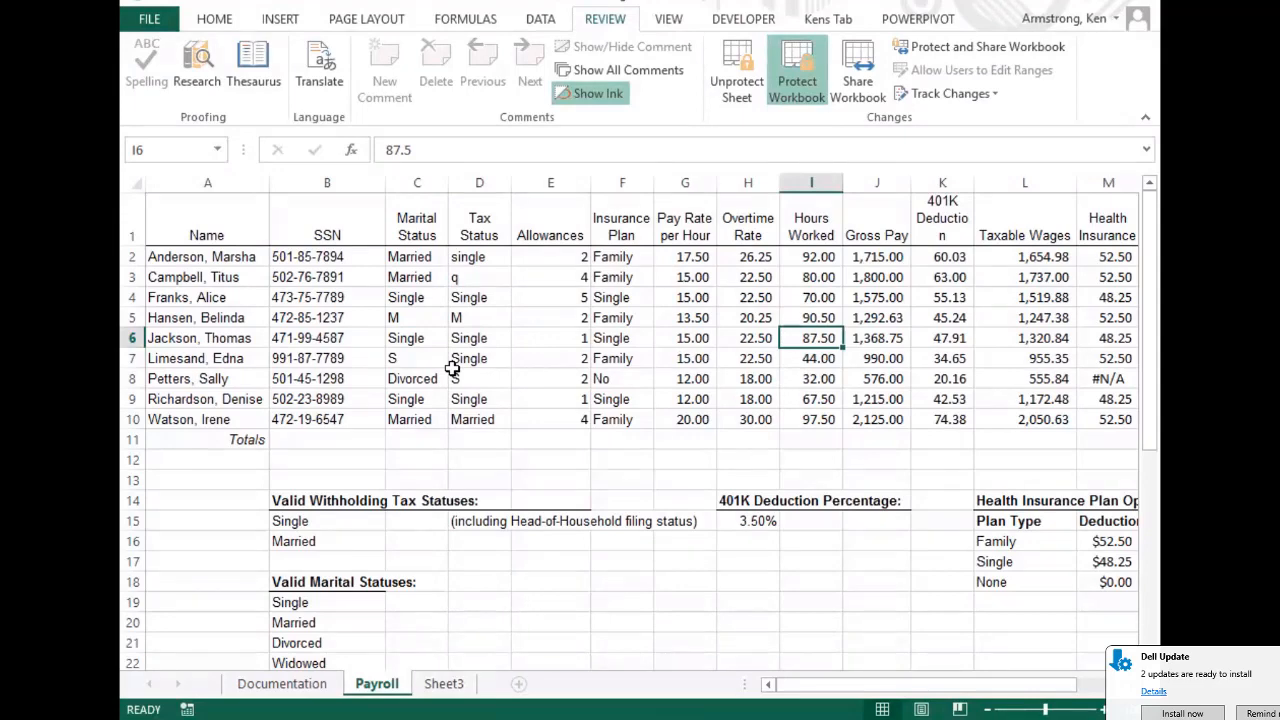
pyautogui.click(737, 298)
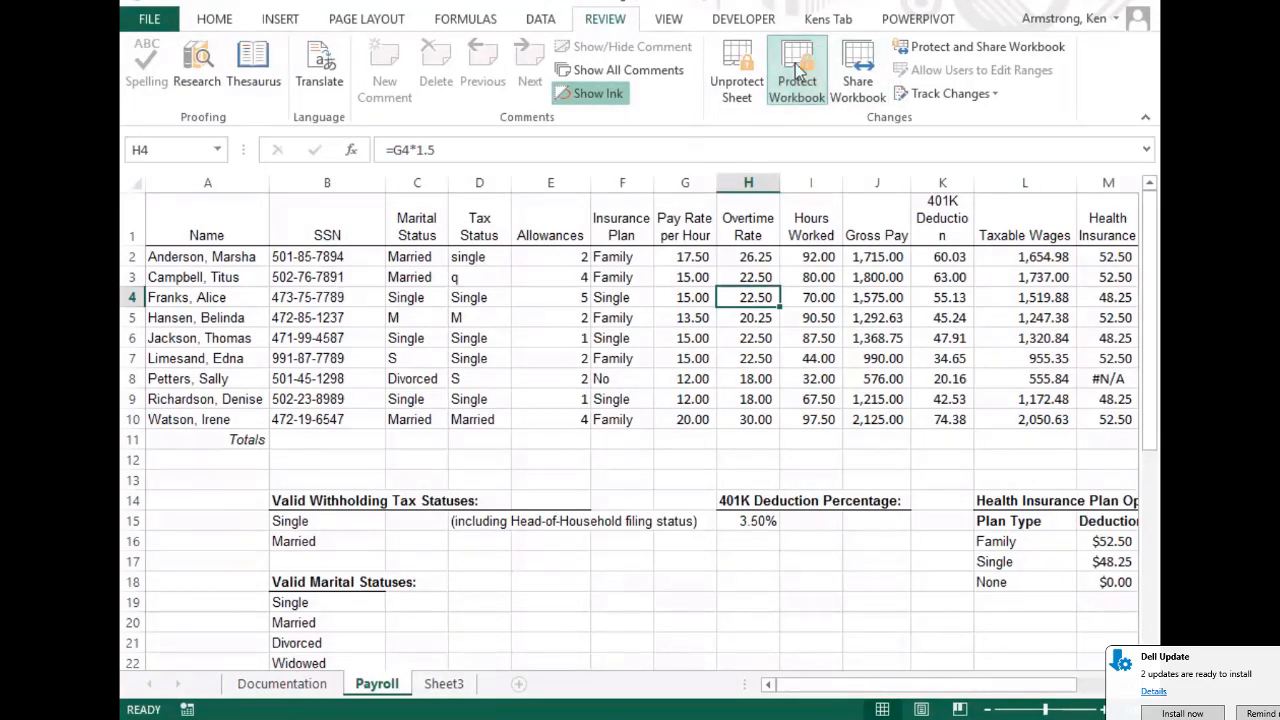
# Unprotect the Payroll sheet and select A2:A10, C2:G10 and N2:O10 together
pyautogui.click(728, 80)
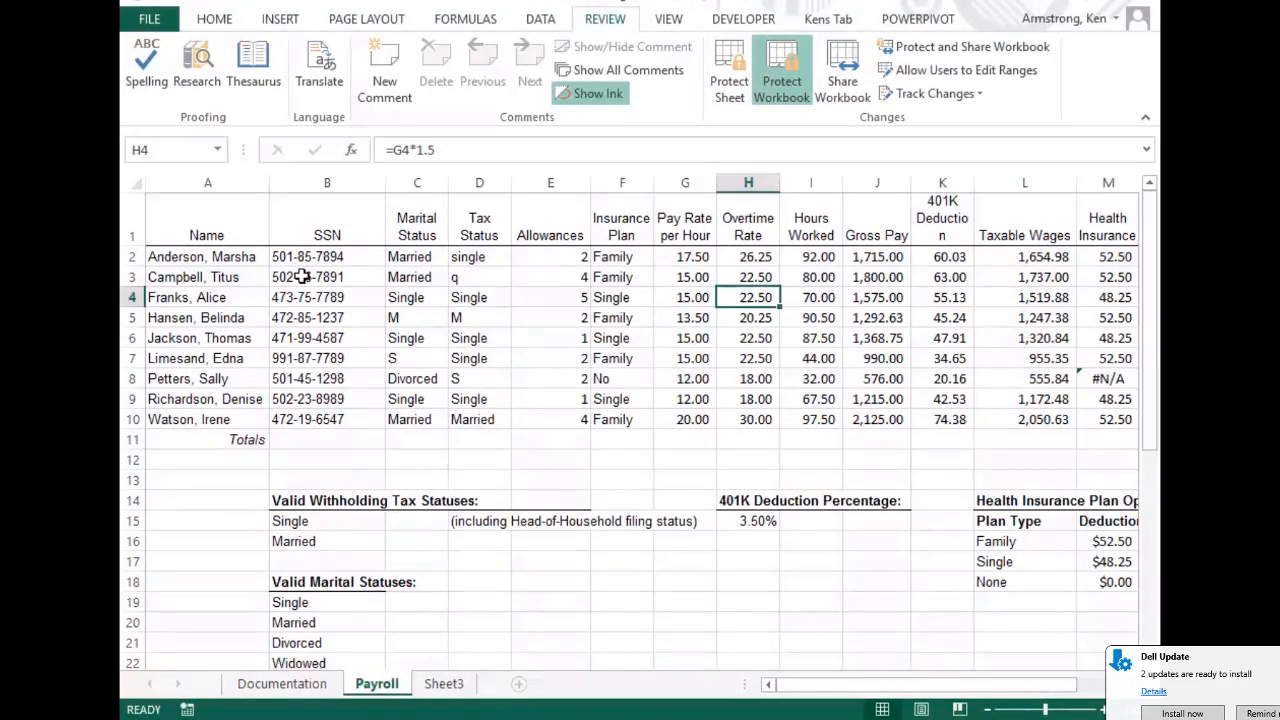
pyautogui.moveTo(215, 258); pyautogui.dragTo(213, 423)
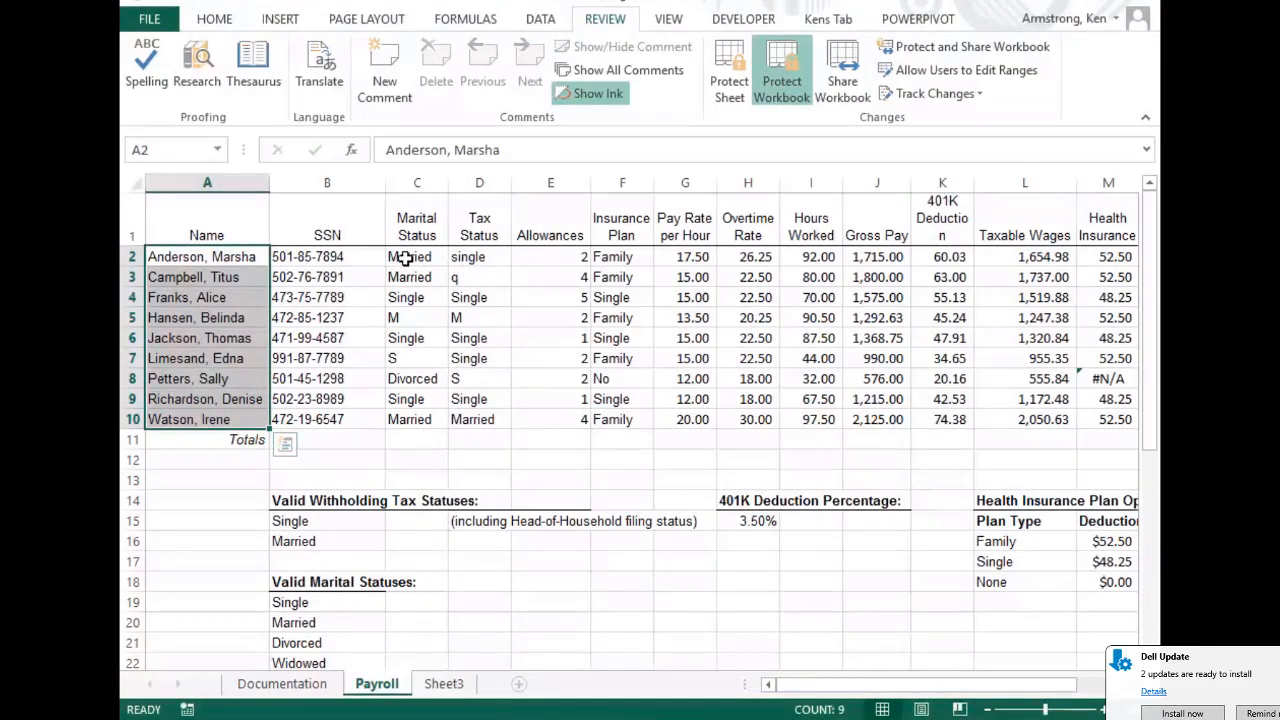
pyautogui.moveTo(405, 258); pyautogui.dragTo(481, 428)
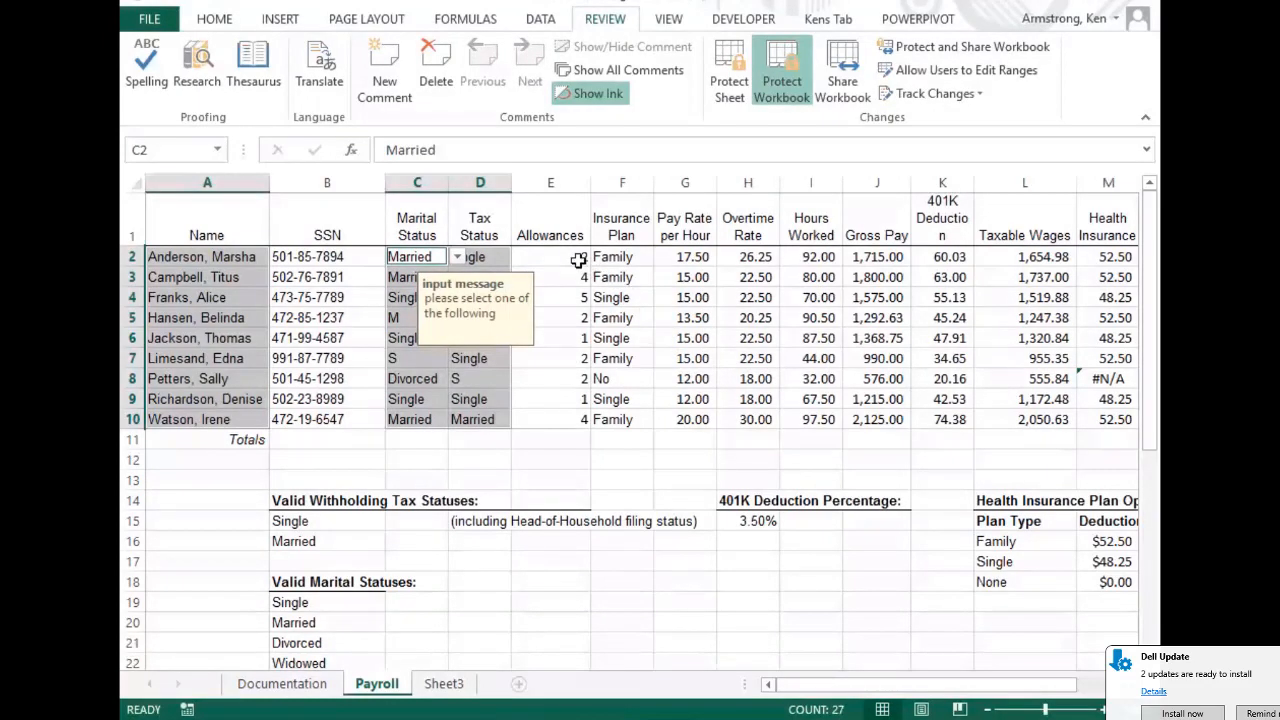
pyautogui.moveTo(577, 258); pyautogui.dragTo(559, 415)
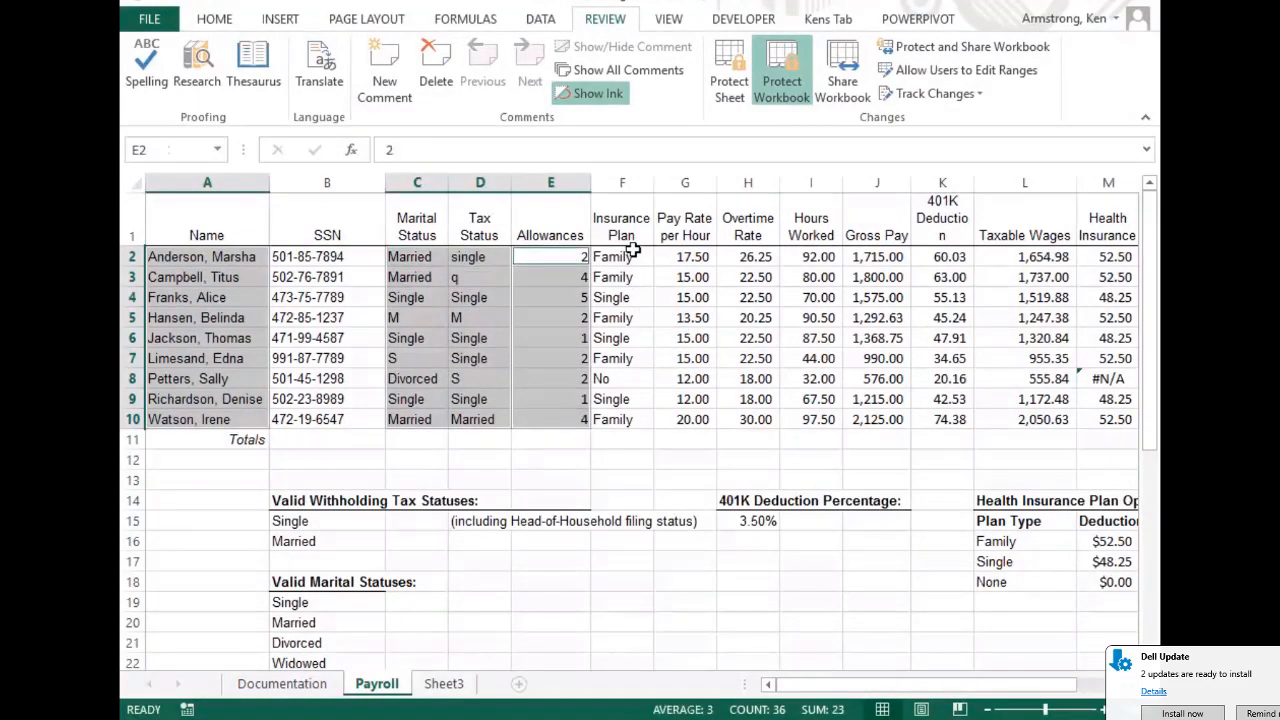
pyautogui.moveTo(634, 257); pyautogui.dragTo(622, 424)
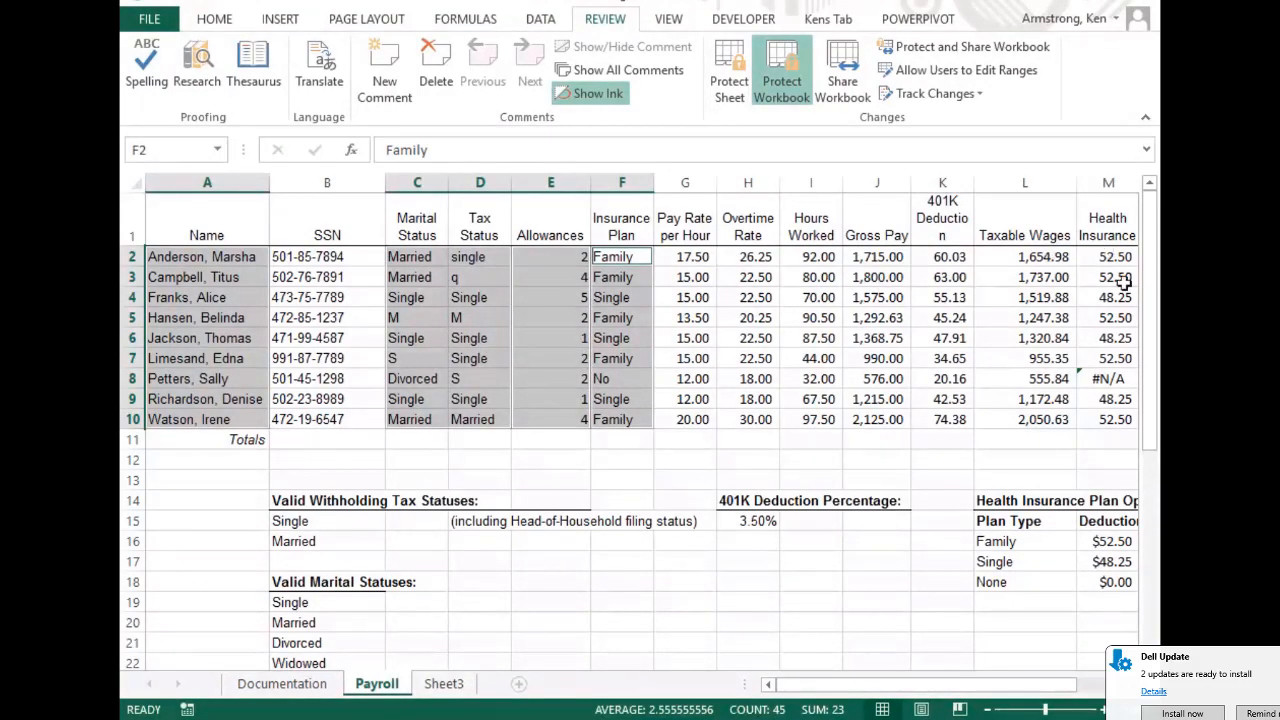
pyautogui.moveTo(696, 257); pyautogui.dragTo(690, 419)
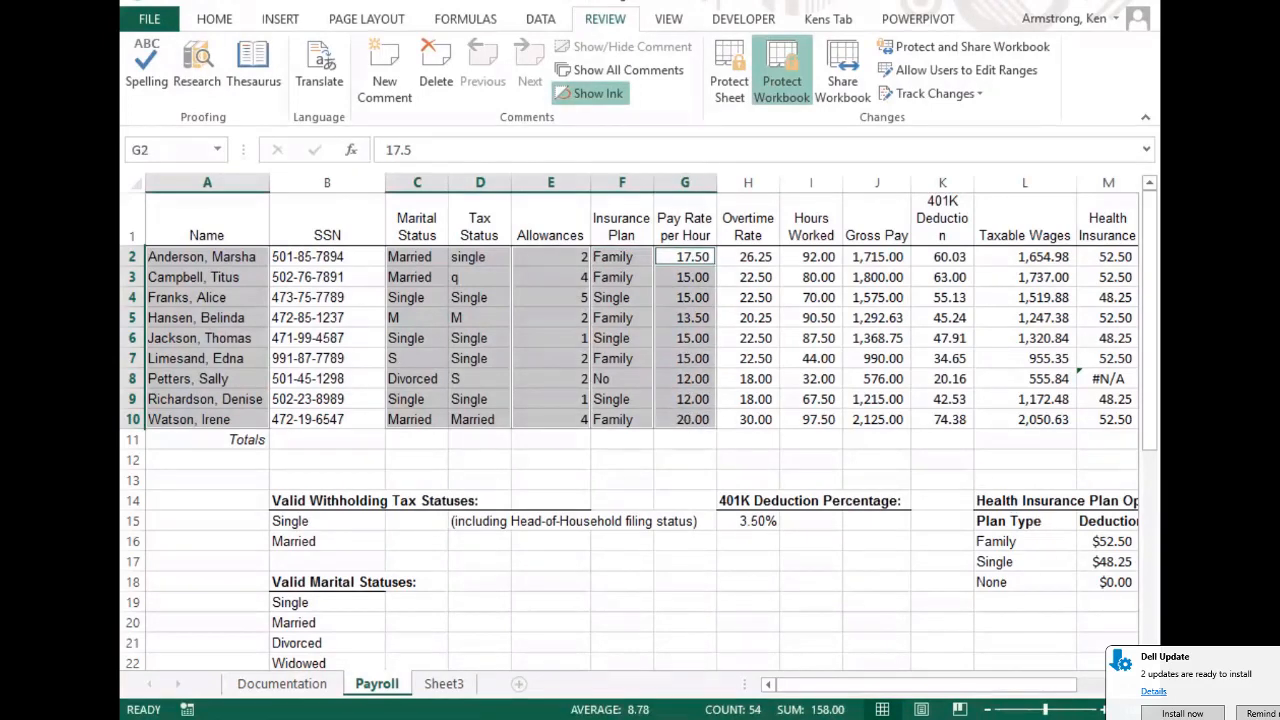
pyautogui.hscroll(2, 893, 250)
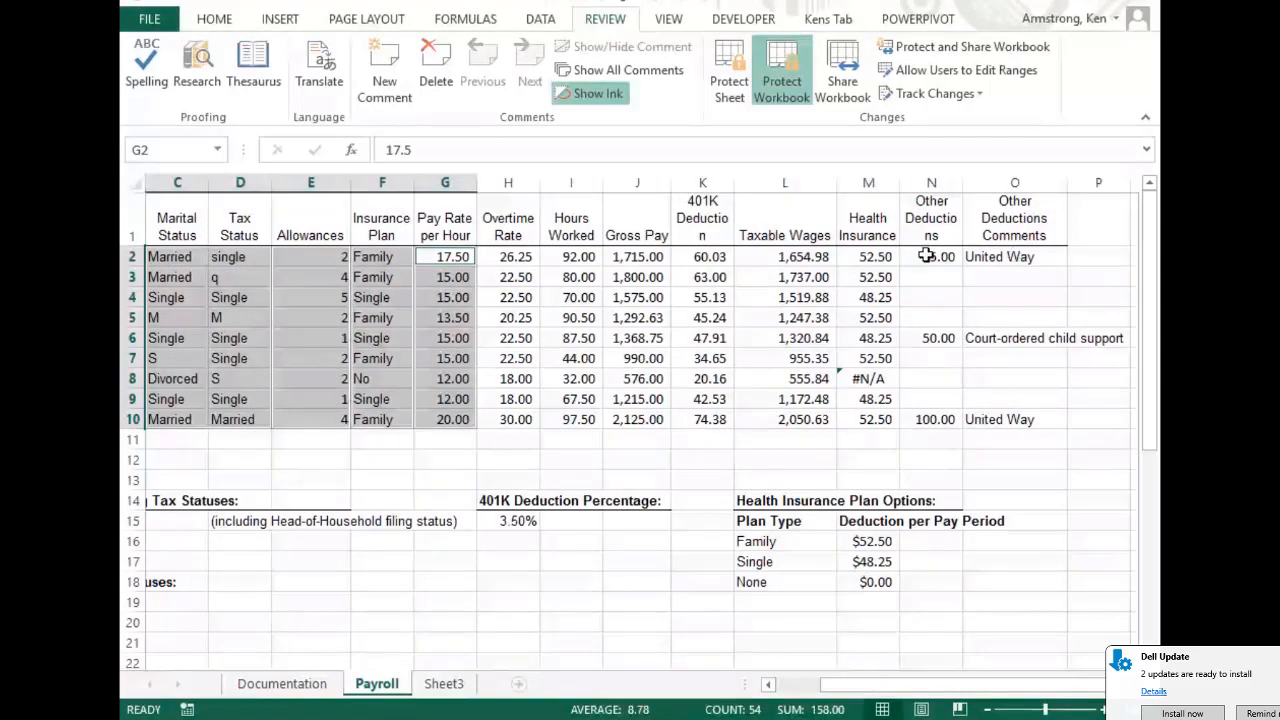
pyautogui.moveTo(927, 256); pyautogui.dragTo(1031, 417)
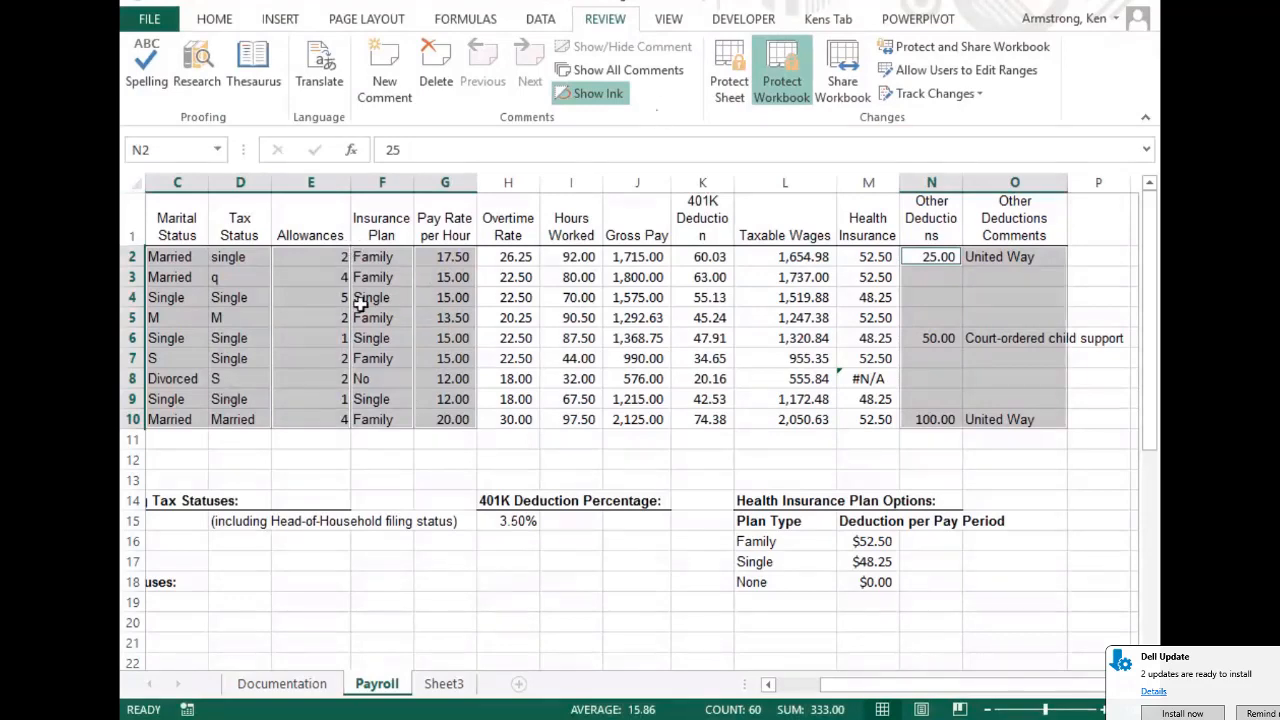
# Turn off Locked for the selected input ranges in Format Cells' Protection settings
pyautogui.rightClick(308, 279)
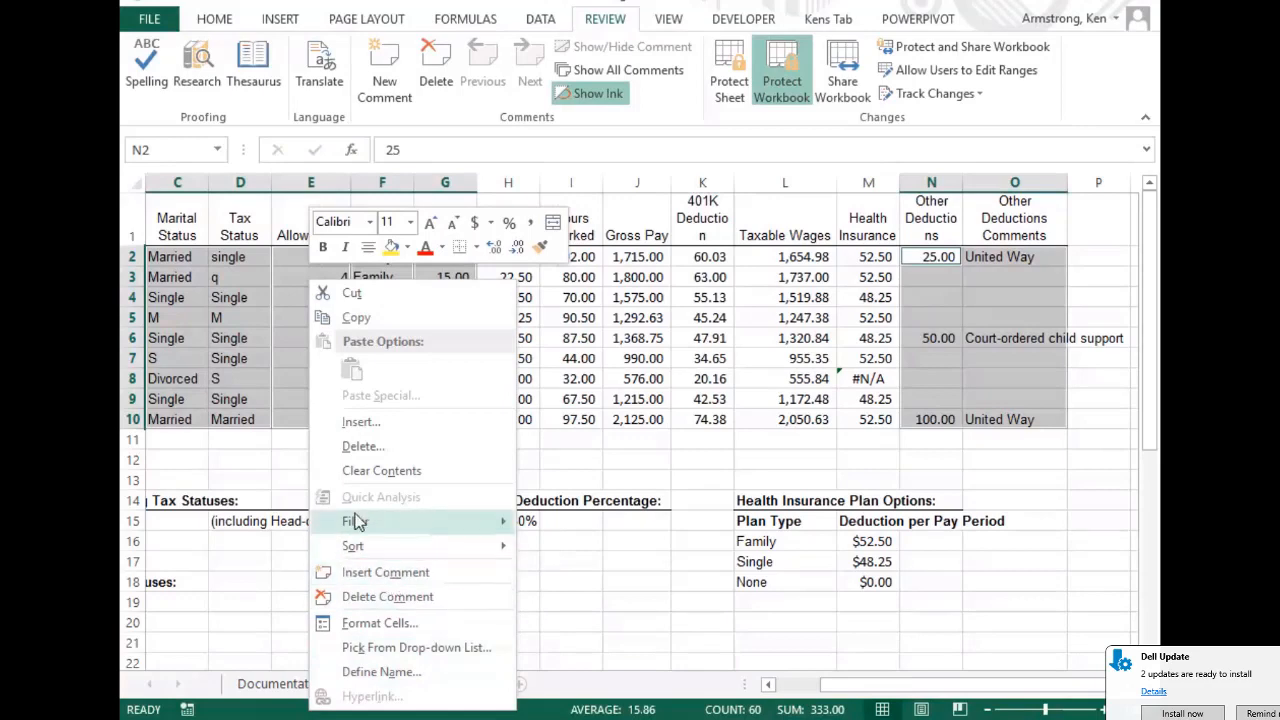
pyautogui.click(386, 623)
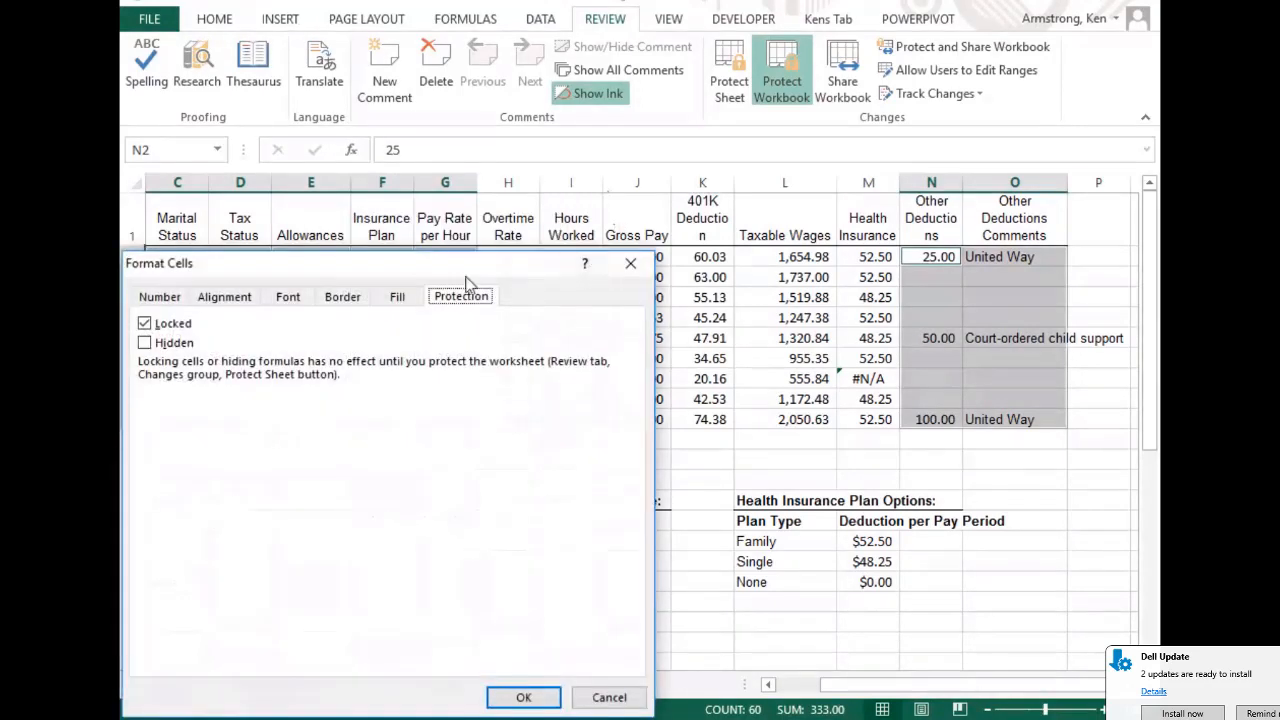
pyautogui.moveTo(438, 256); pyautogui.dragTo(684, 134)
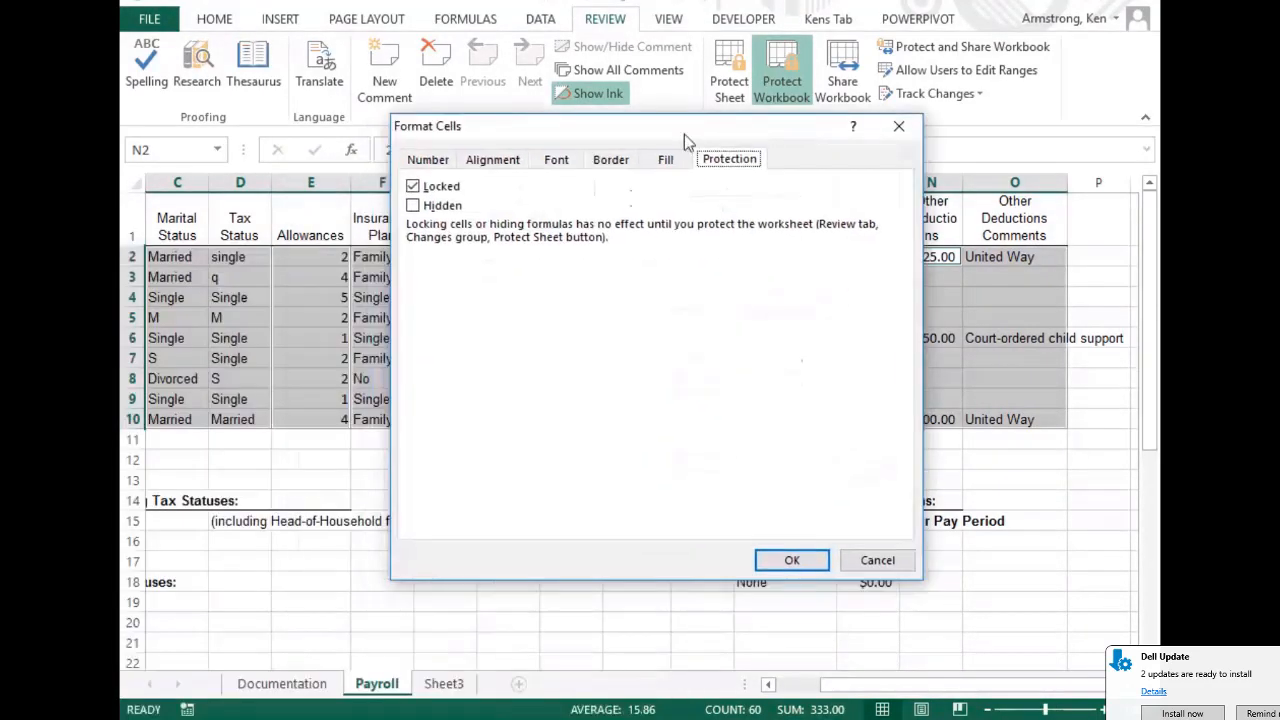
pyautogui.click(418, 187)
pyautogui.click(791, 560)
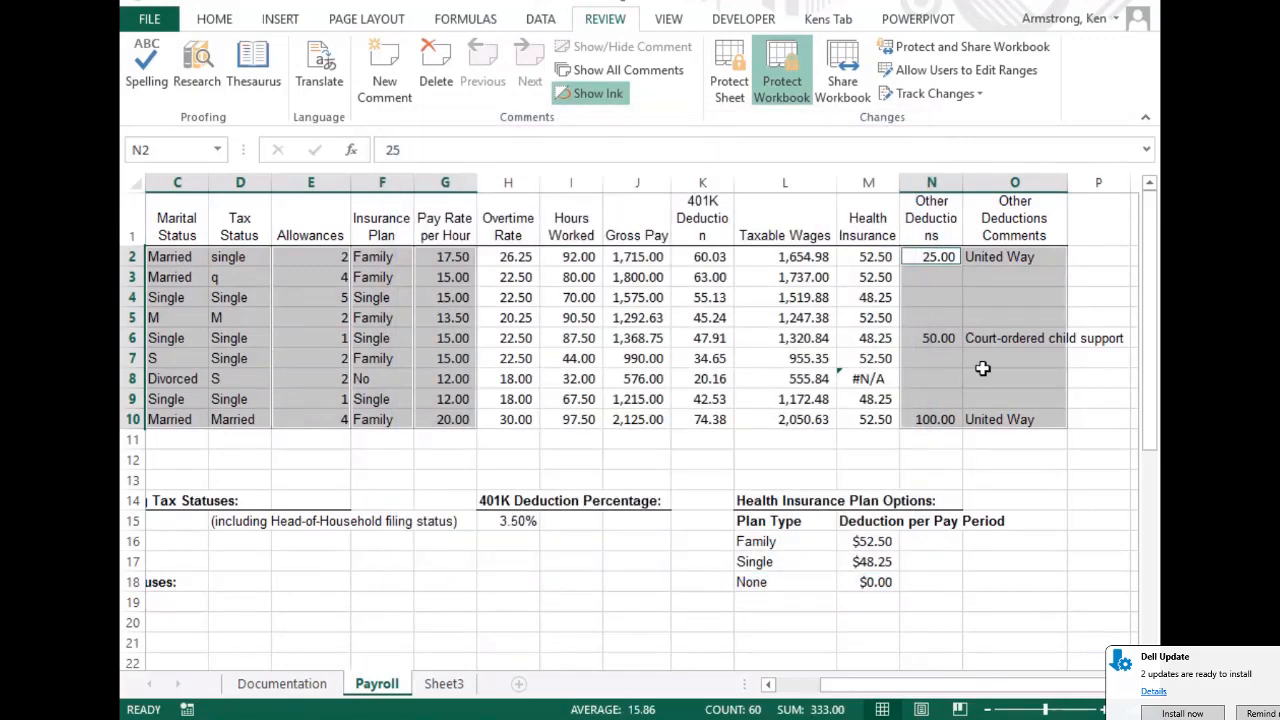
# Protect the Payroll sheet with a password, still allowing selection of locked and unlocked cells
pyautogui.click(729, 70)
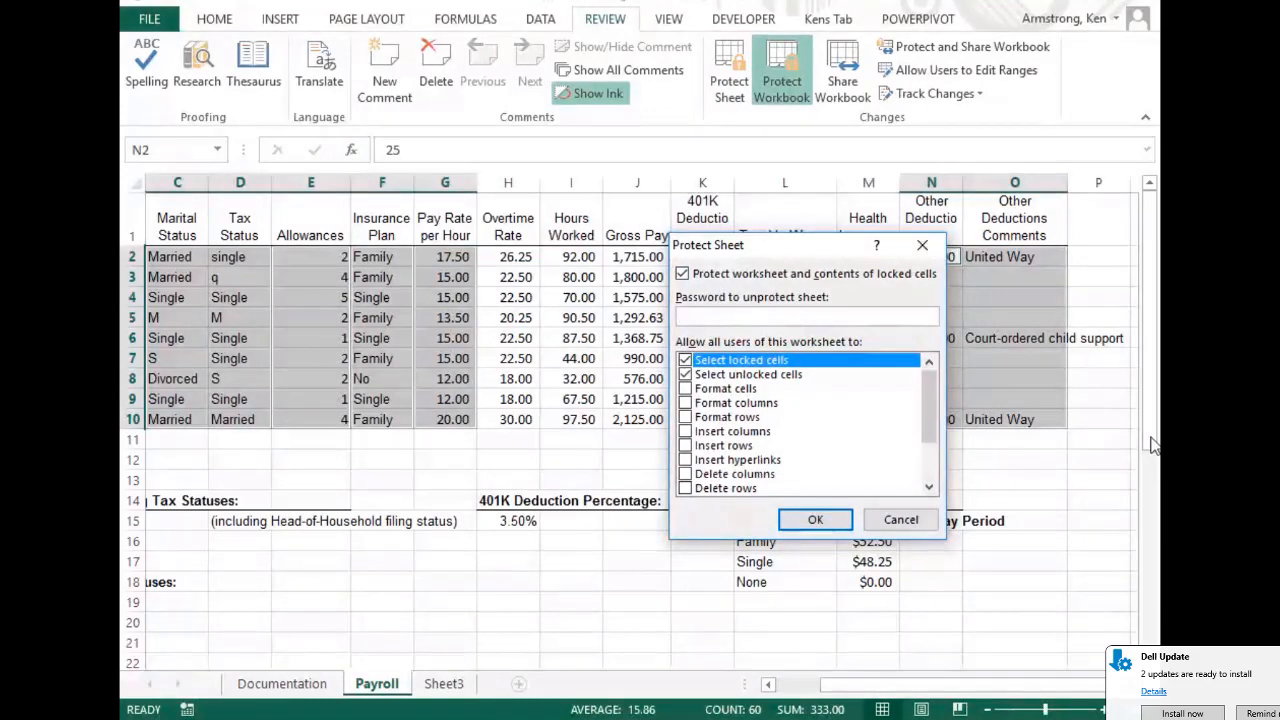
pyautogui.write('abcabc')
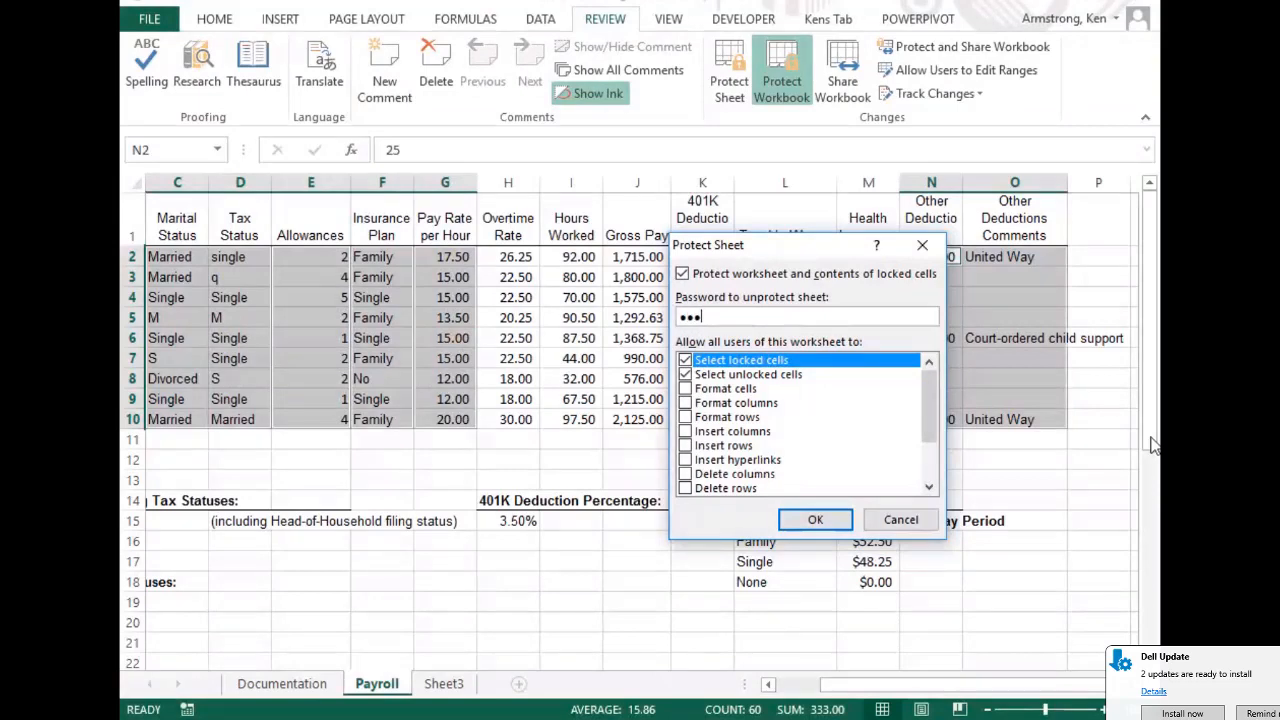
pyautogui.write('de')
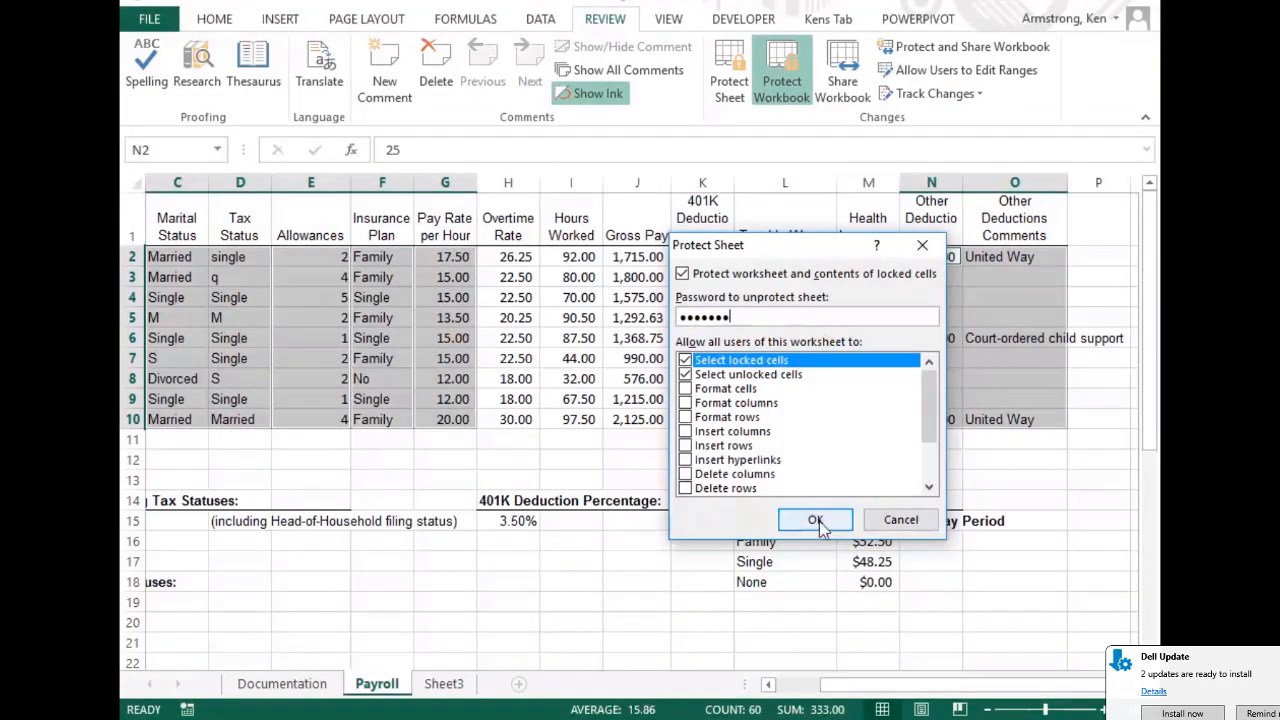
pyautogui.click(815, 519)
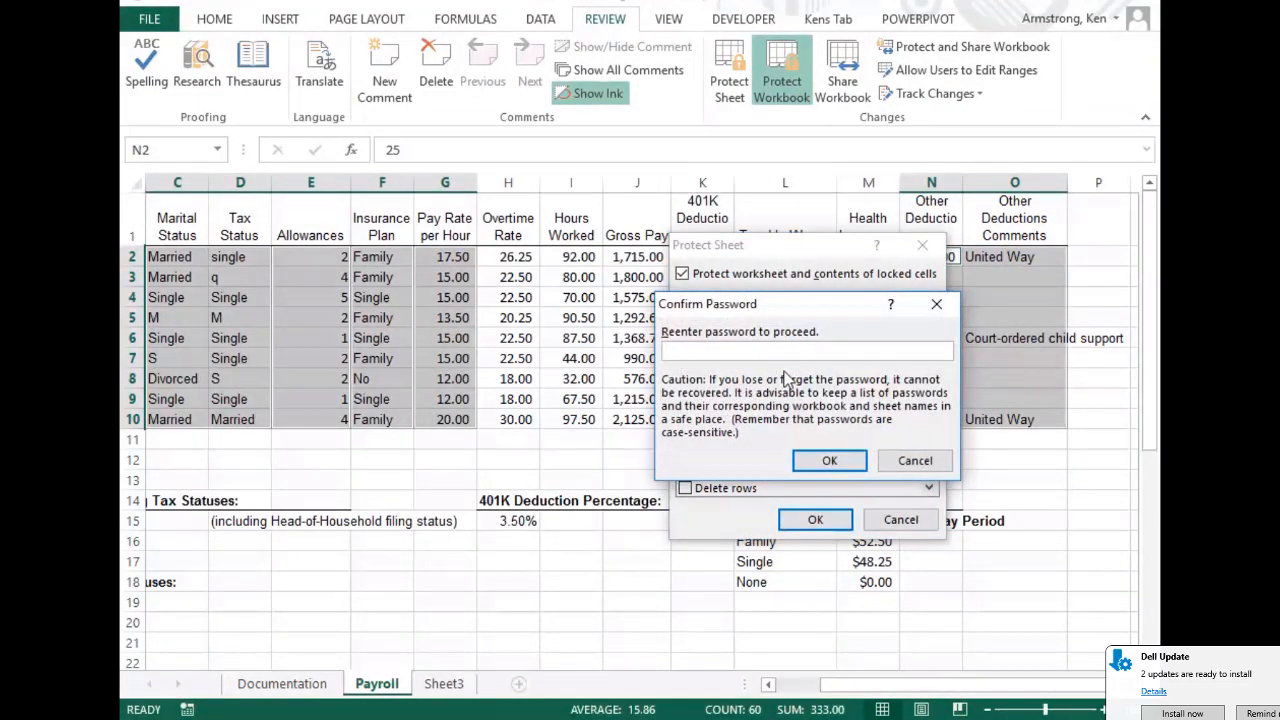
pyautogui.write('passwor')
pyautogui.click(829, 460)
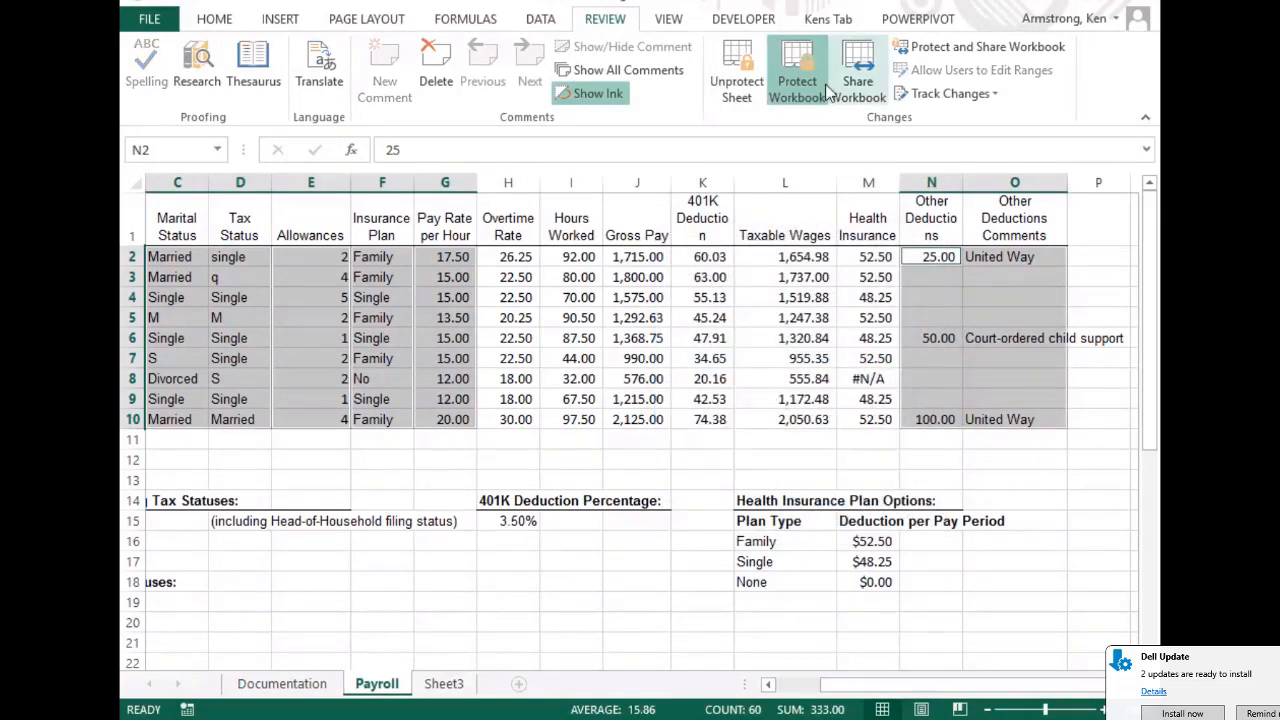
# Use the validation drop-downs to set D3 to Married and D8 to Single
pyautogui.click(540, 277)
pyautogui.press('Left')
pyautogui.press('Left')
pyautogui.press('Left')
pyautogui.press('Left')
pyautogui.press('Left')
pyautogui.press('Left')
pyautogui.press('Left')
pyautogui.press('Left')
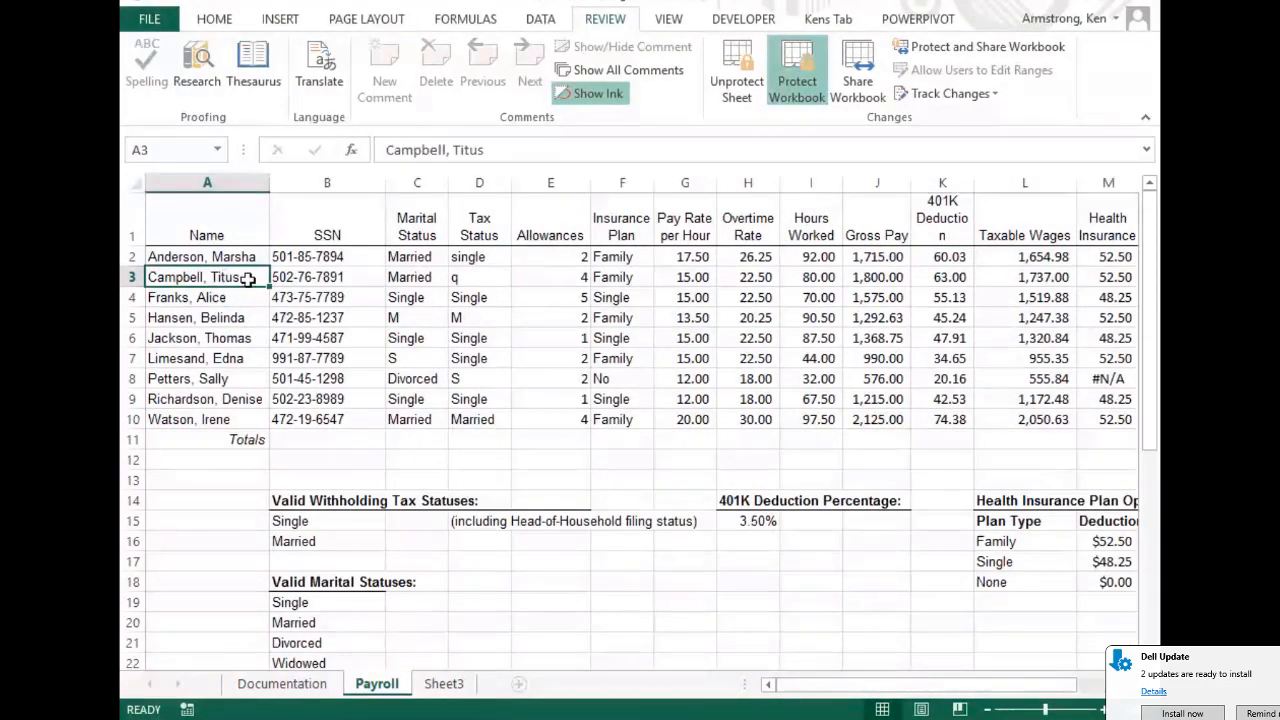
pyautogui.click(476, 272)
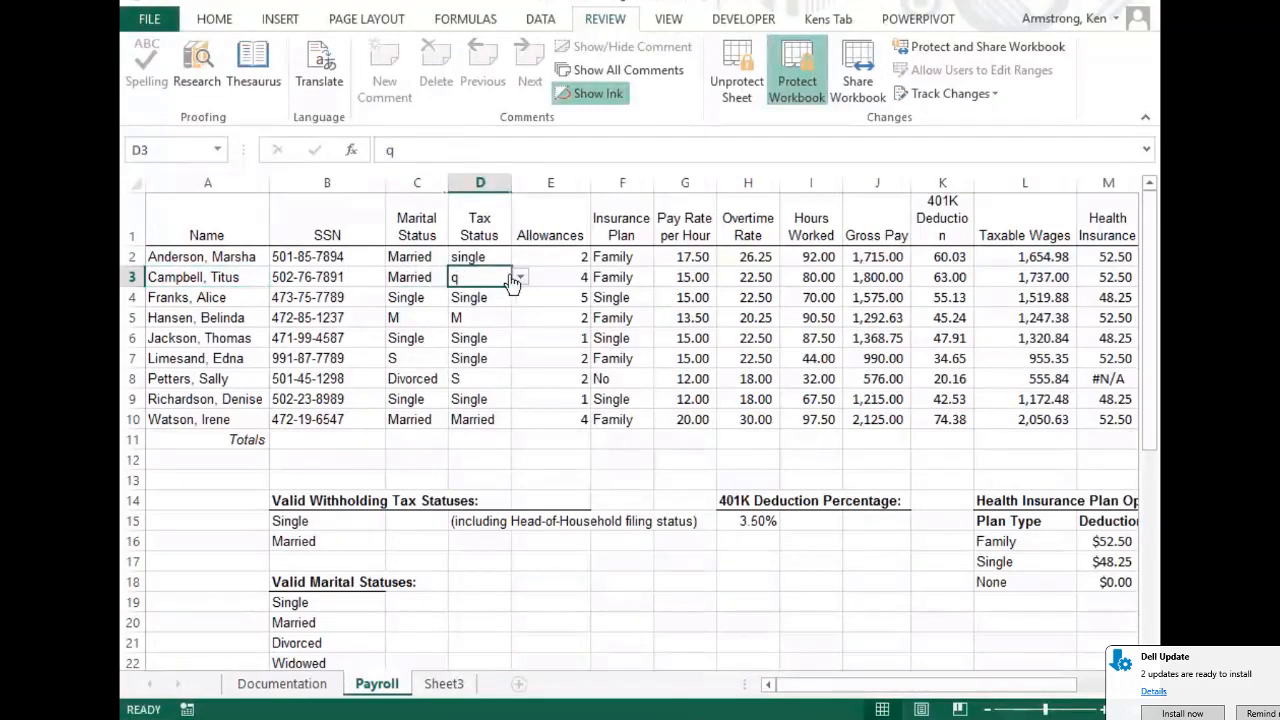
pyautogui.click(520, 280)
pyautogui.click(472, 294)
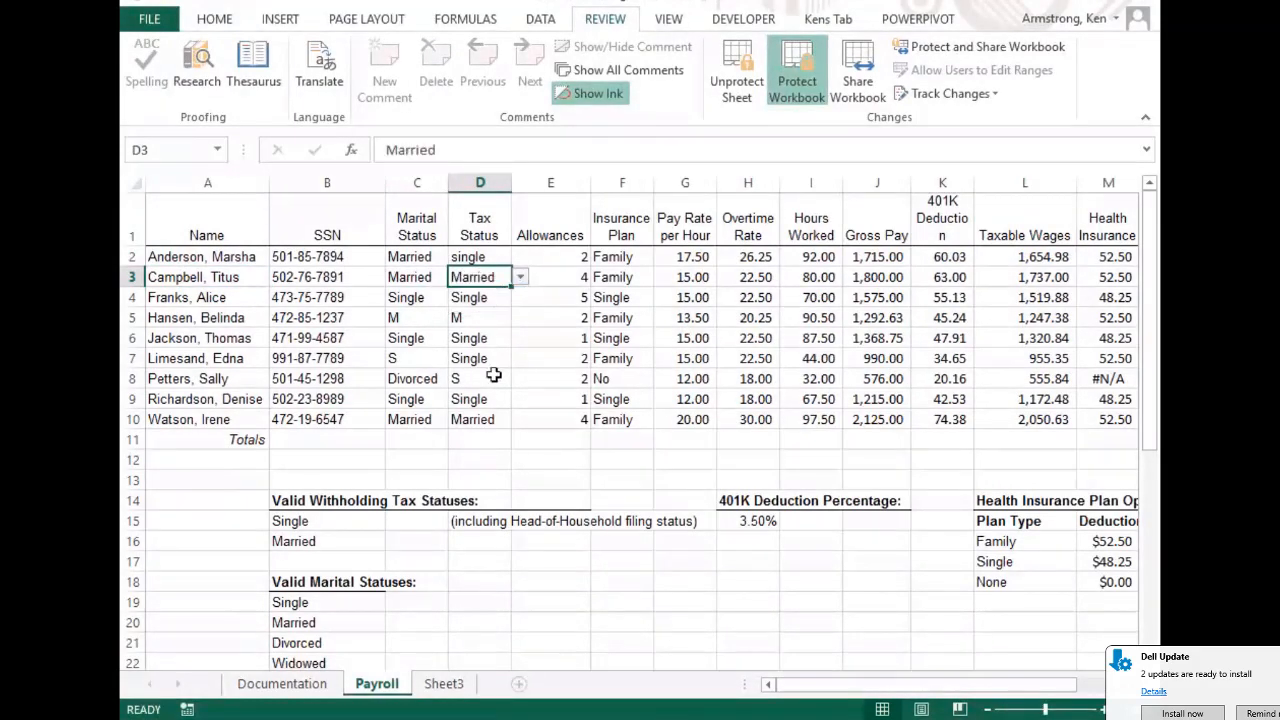
pyautogui.click(508, 383)
pyautogui.click(519, 379)
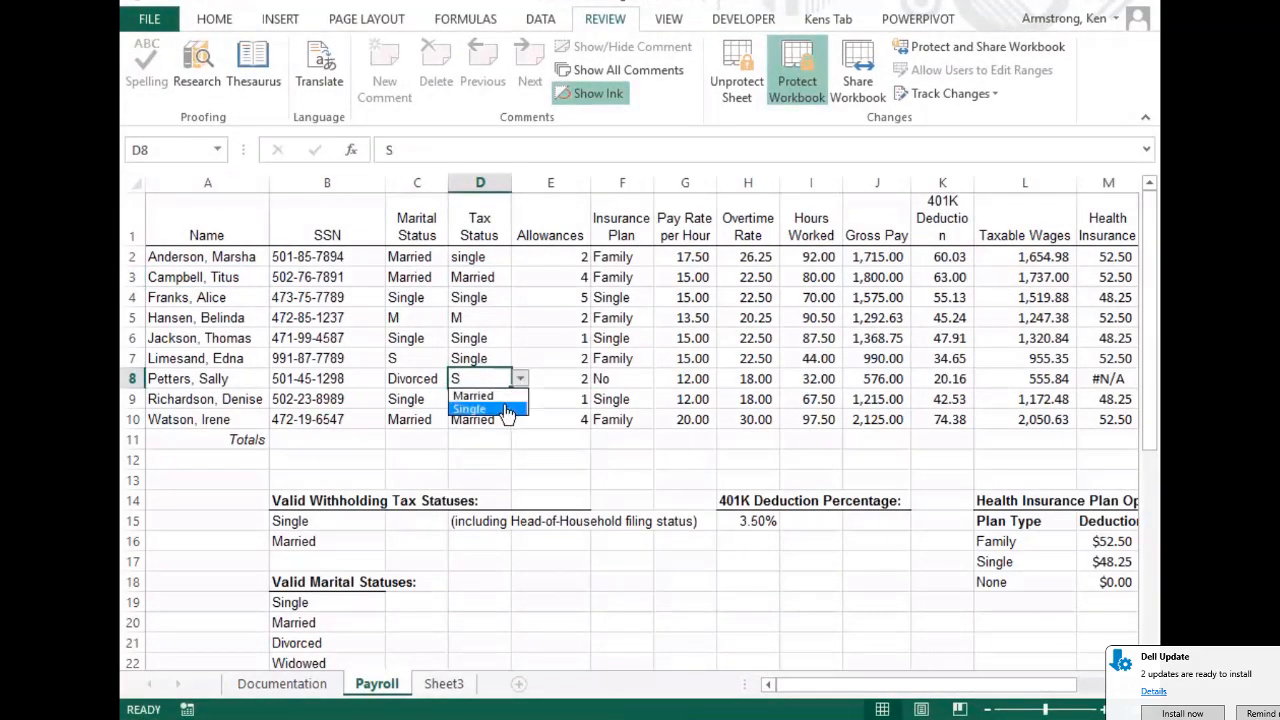
pyautogui.click(470, 411)
# Set C5's marital status to Married from its drop-down list
pyautogui.moveTo(410, 297); pyautogui.dragTo(421, 330)
pyautogui.click(420, 320)
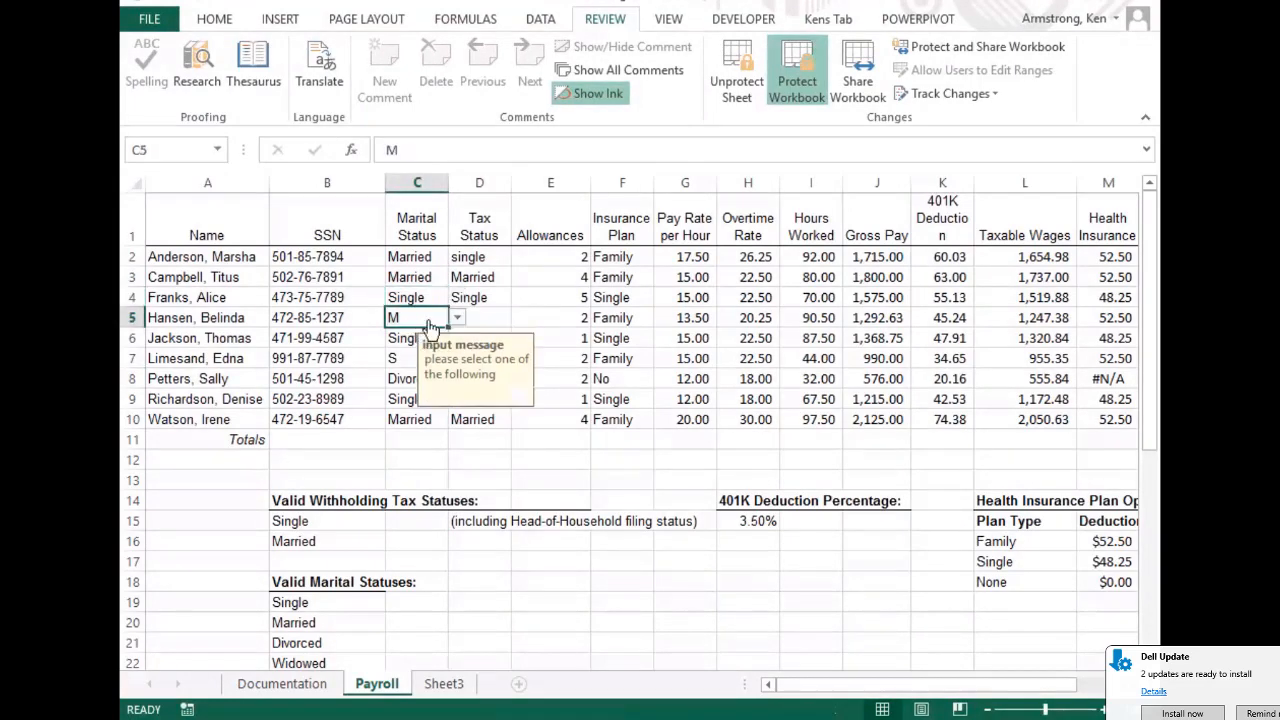
pyautogui.click(457, 317)
pyautogui.click(441, 348)
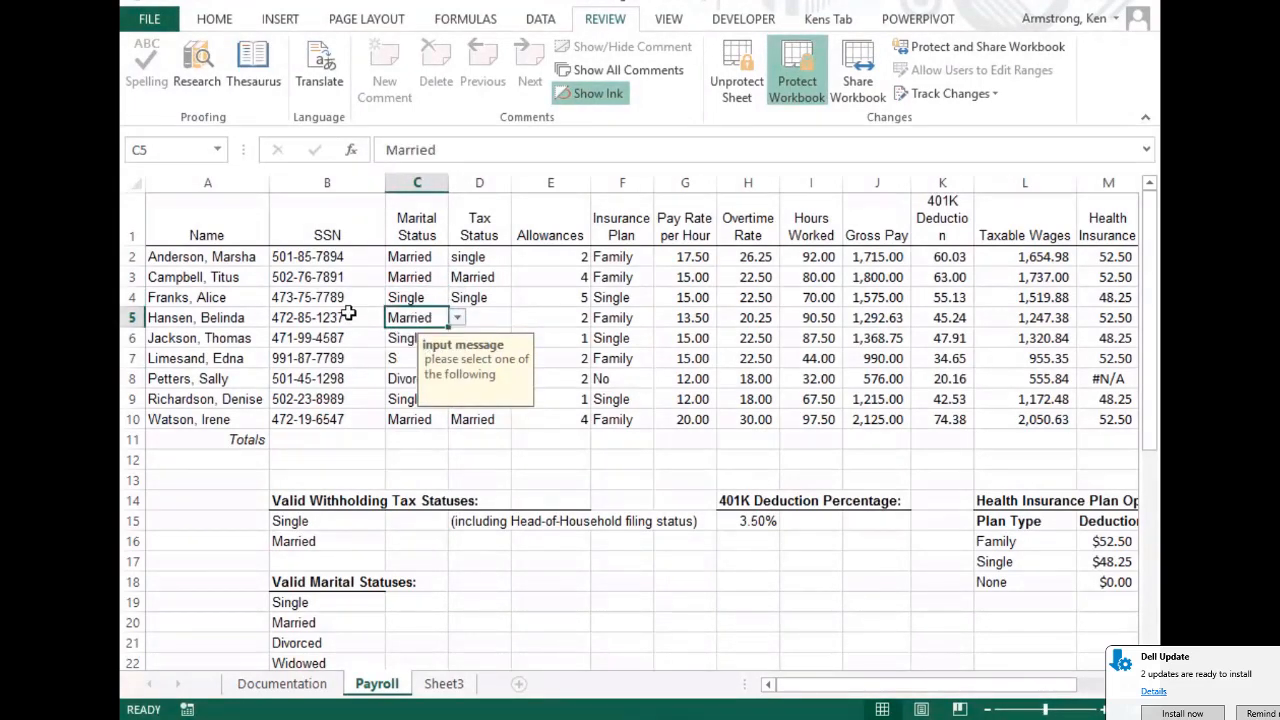
# Try editing the locked SSN cell B4 and dismiss the protected-sheet warning
pyautogui.click(326, 298)
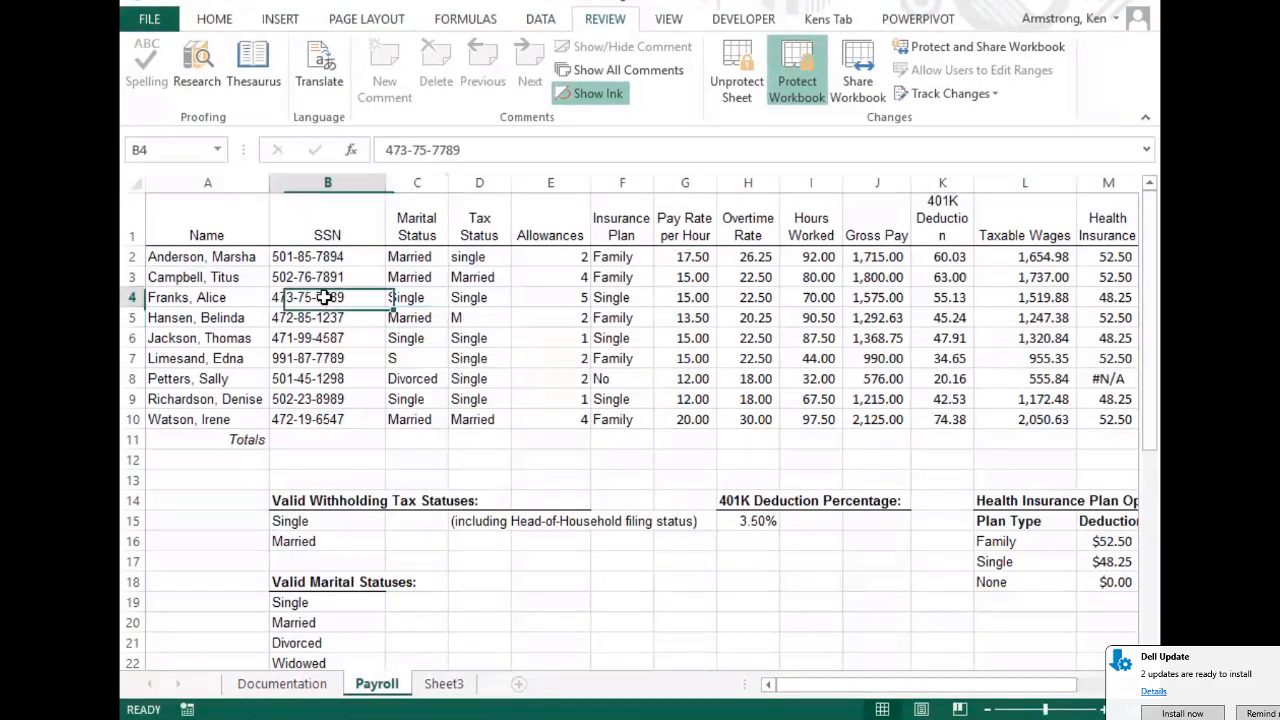
pyautogui.click(490, 150)
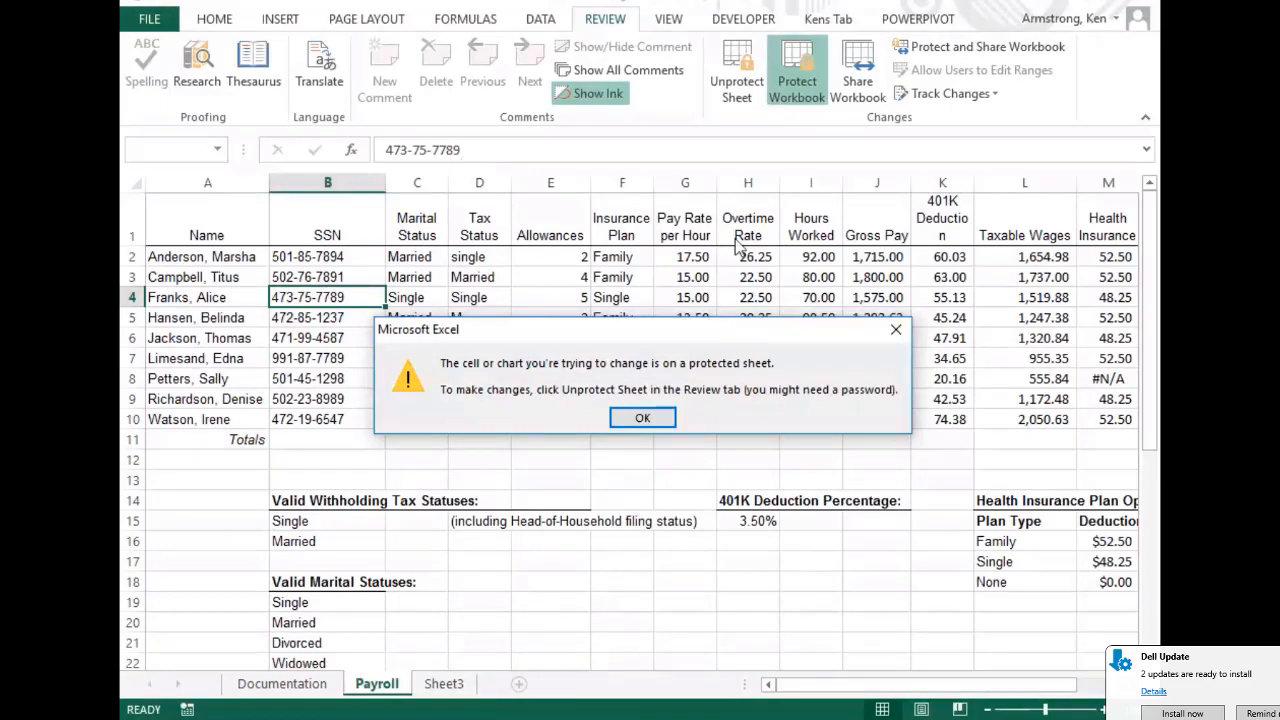
pyautogui.click(643, 418)
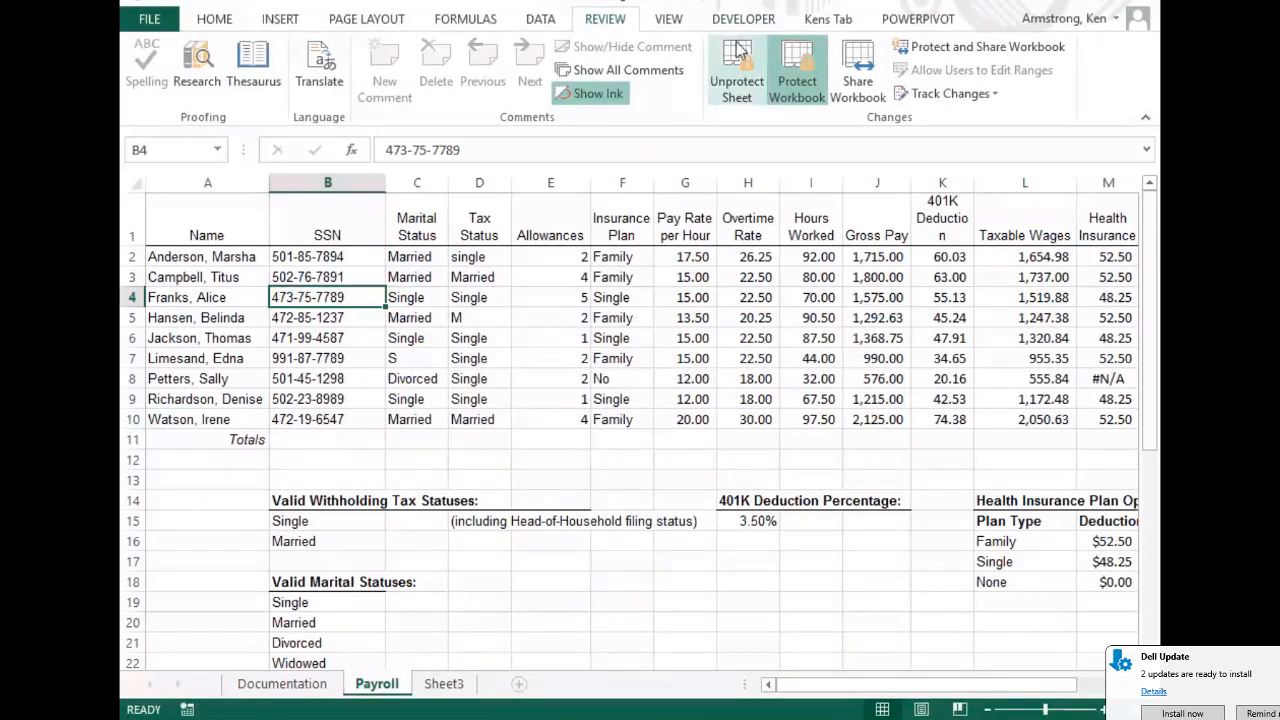
pyautogui.click(197, 320)
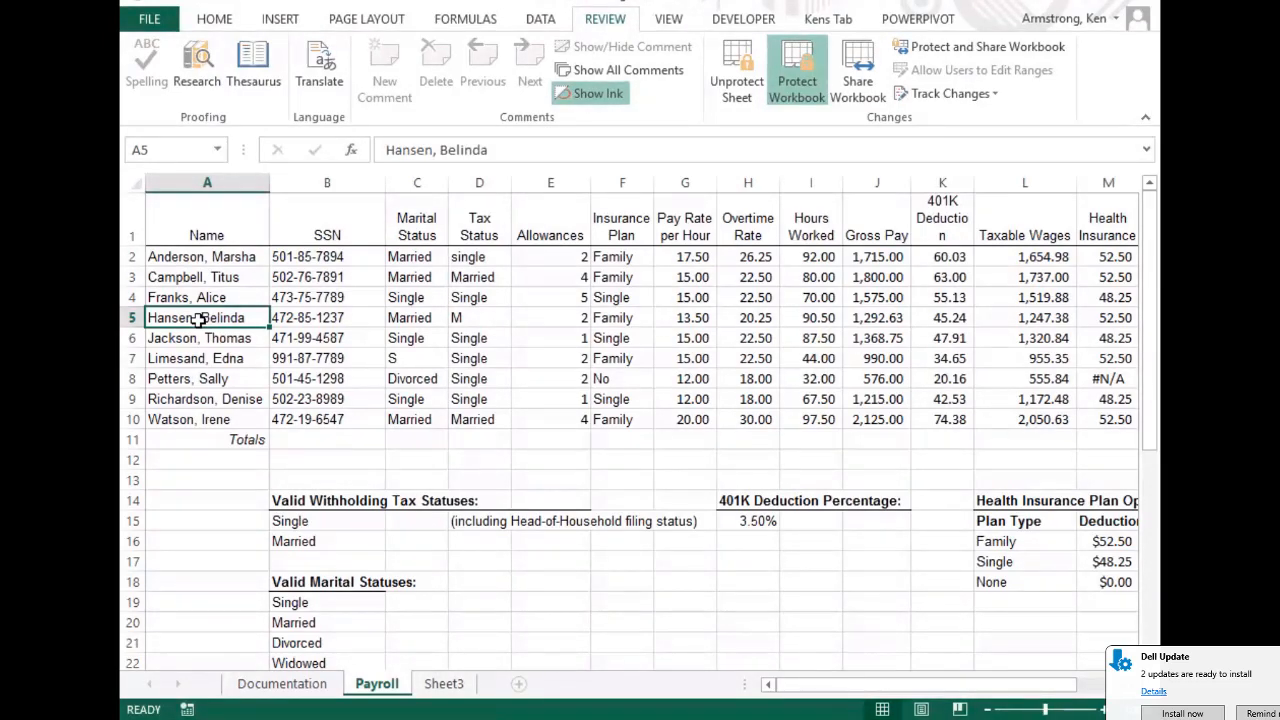
pyautogui.click(768, 279)
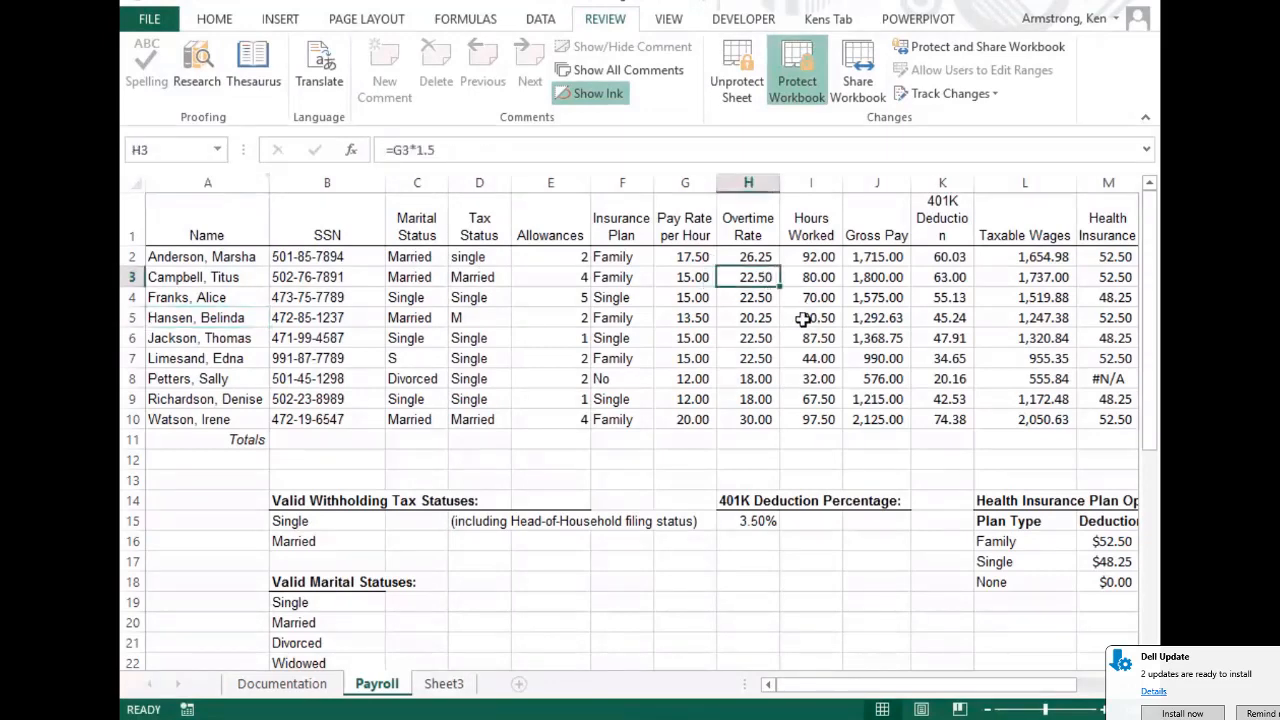
pyautogui.click(452, 144)
pyautogui.click(643, 417)
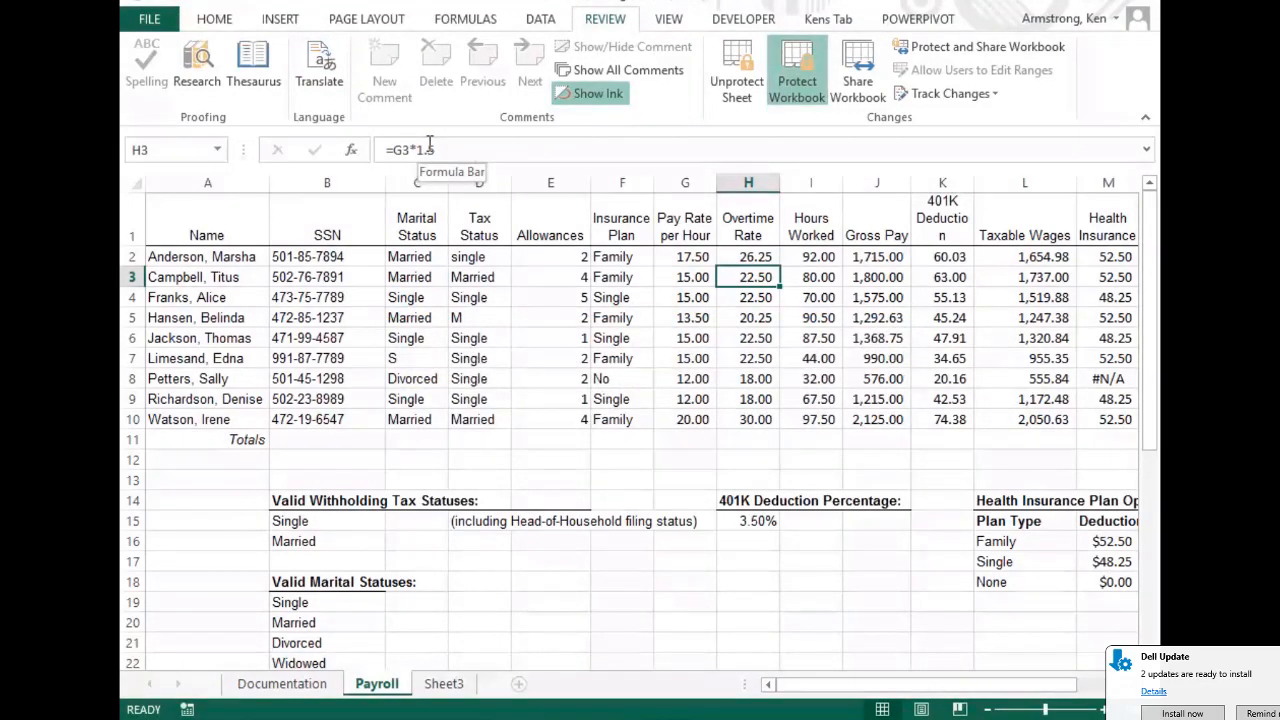
pyautogui.press('Down')
pyautogui.press('Down')
pyautogui.press('Down')
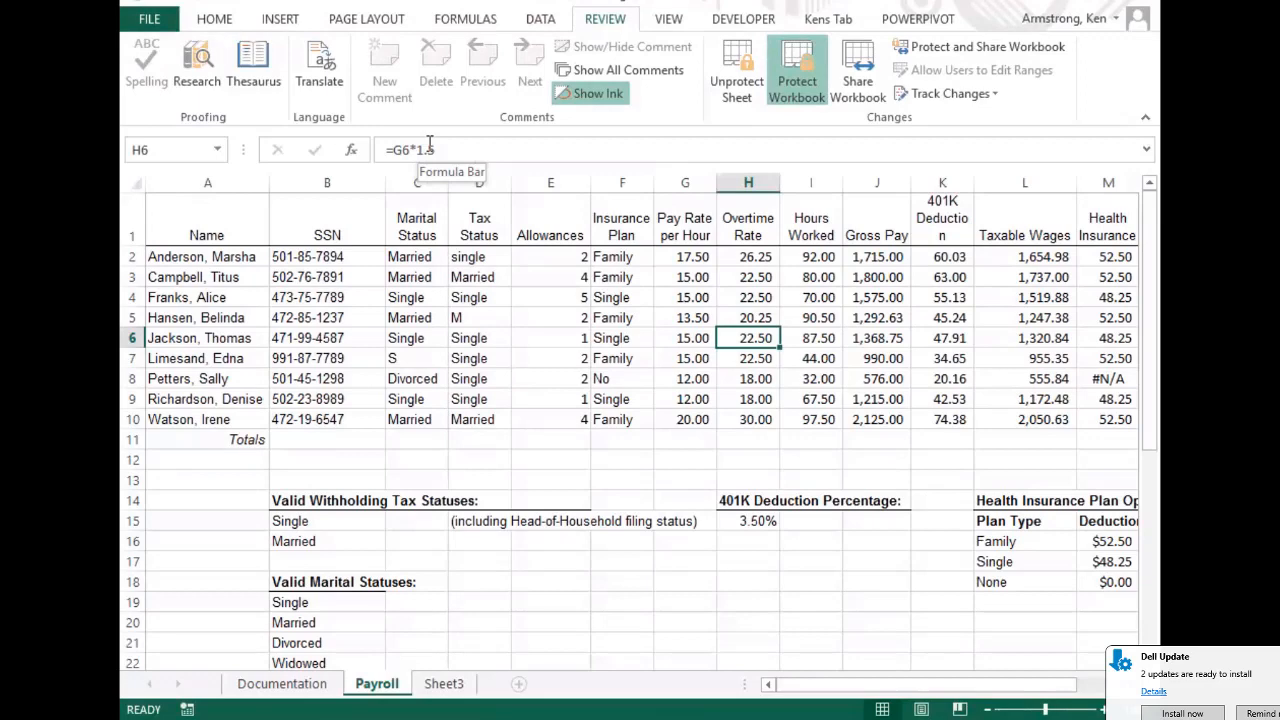
pyautogui.press('Right')
pyautogui.press('Right')
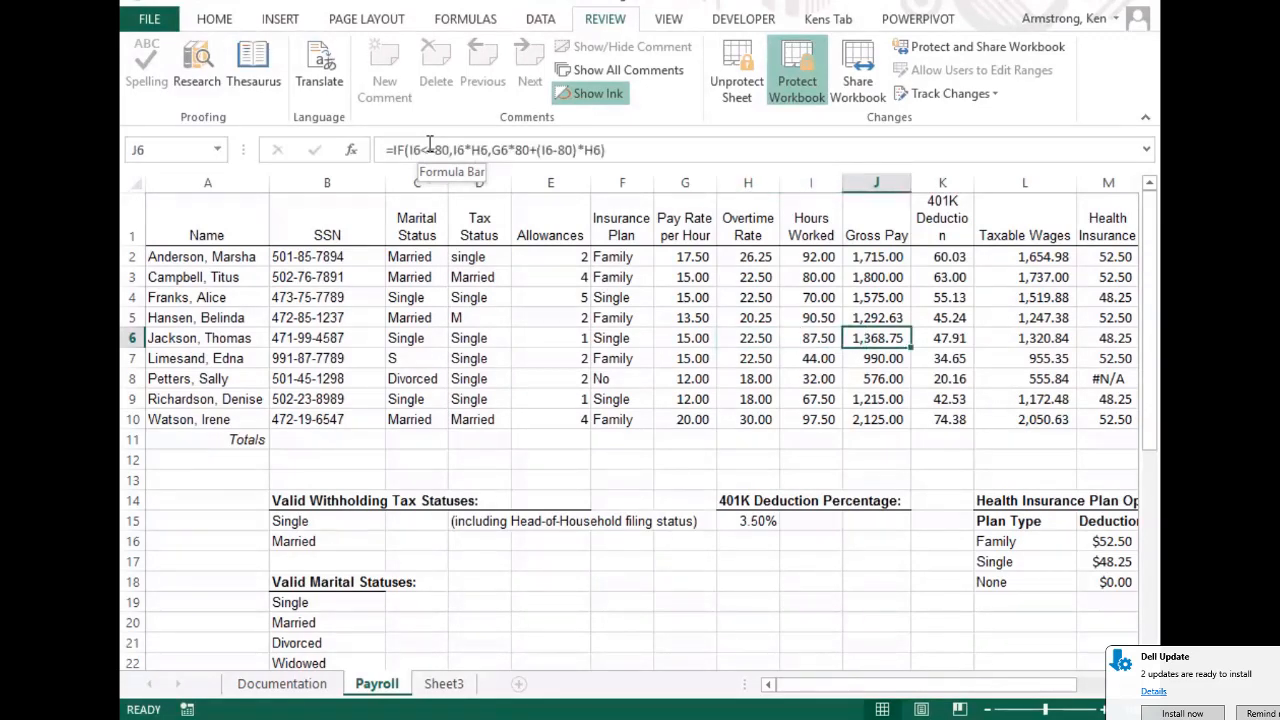
pyautogui.press('Right')
pyautogui.press('Right')
pyautogui.press('Right')
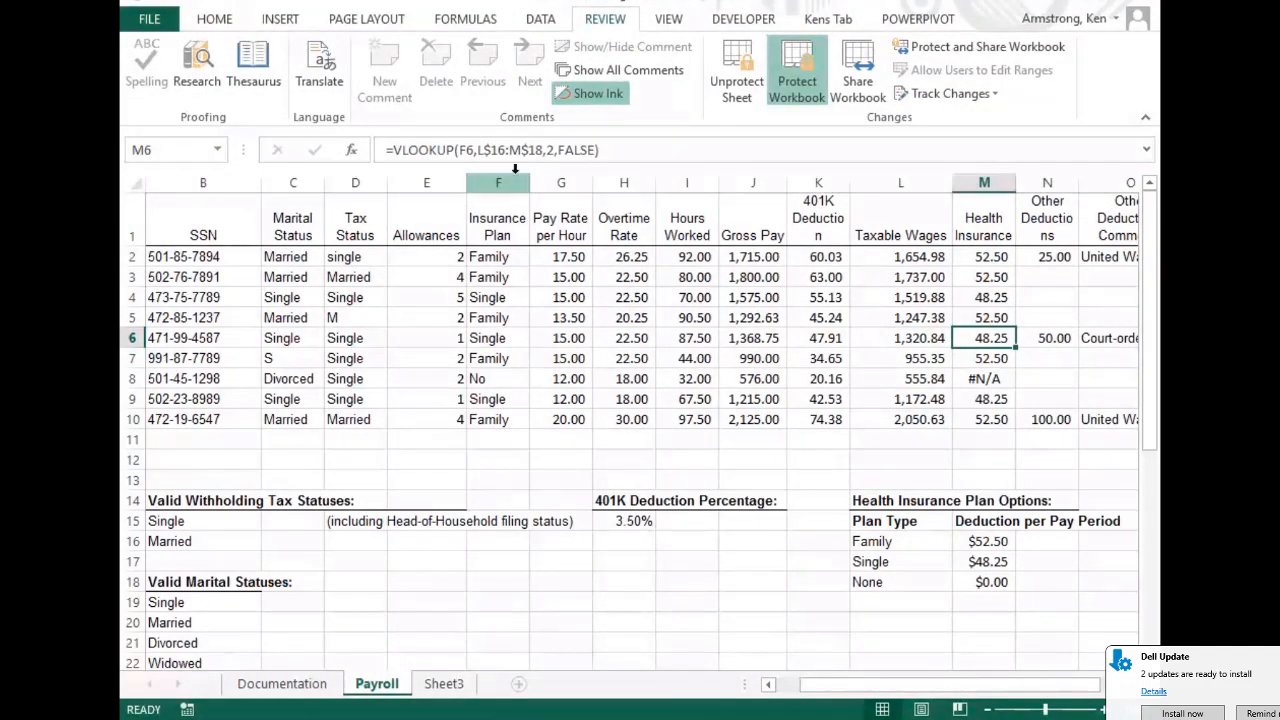
# Unprotect the Payroll sheet by entering its password
pyautogui.click(737, 65)
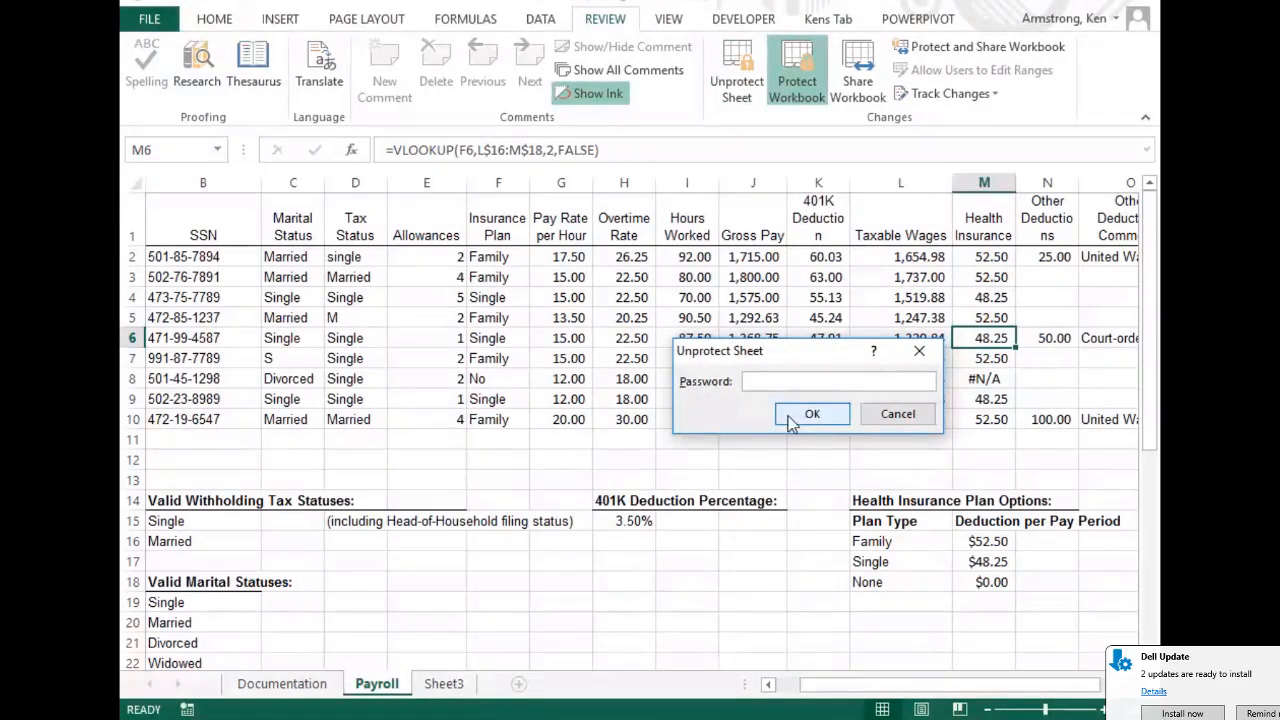
pyautogui.write('•••••')
pyautogui.click(810, 414)
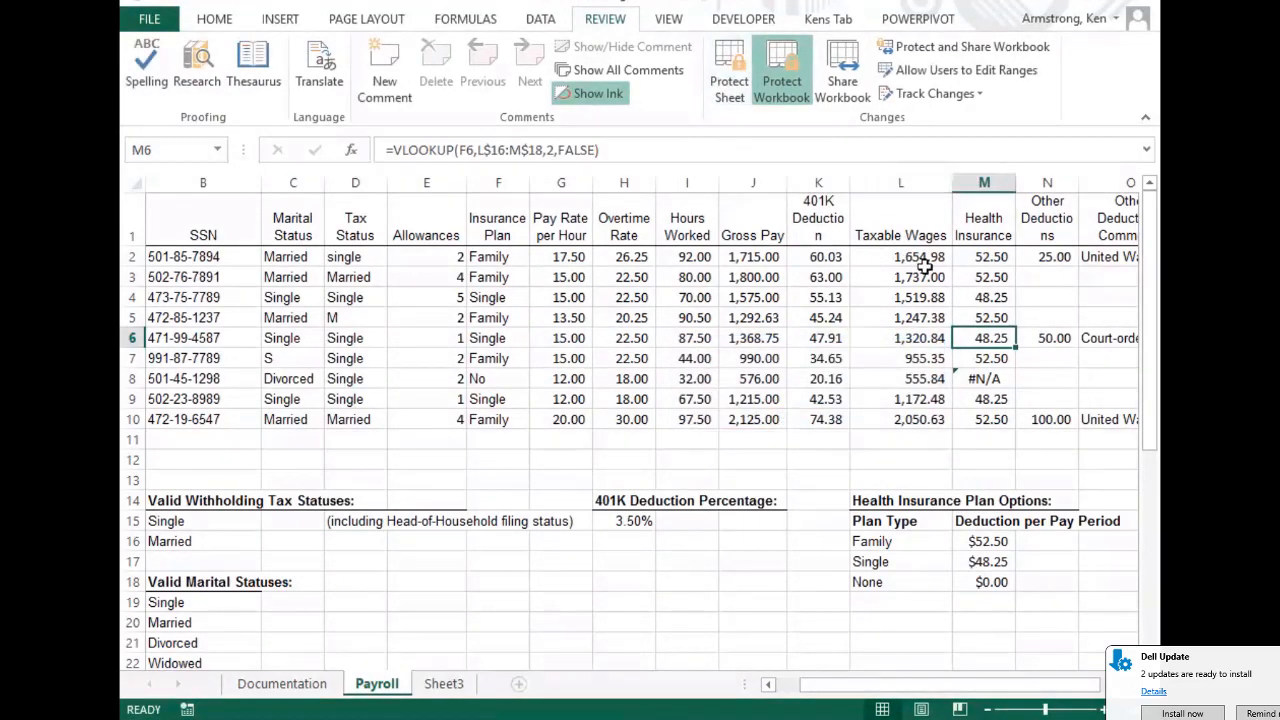
# Select the formula ranges H2:H10 and J2:M10 together
pyautogui.click(560, 257)
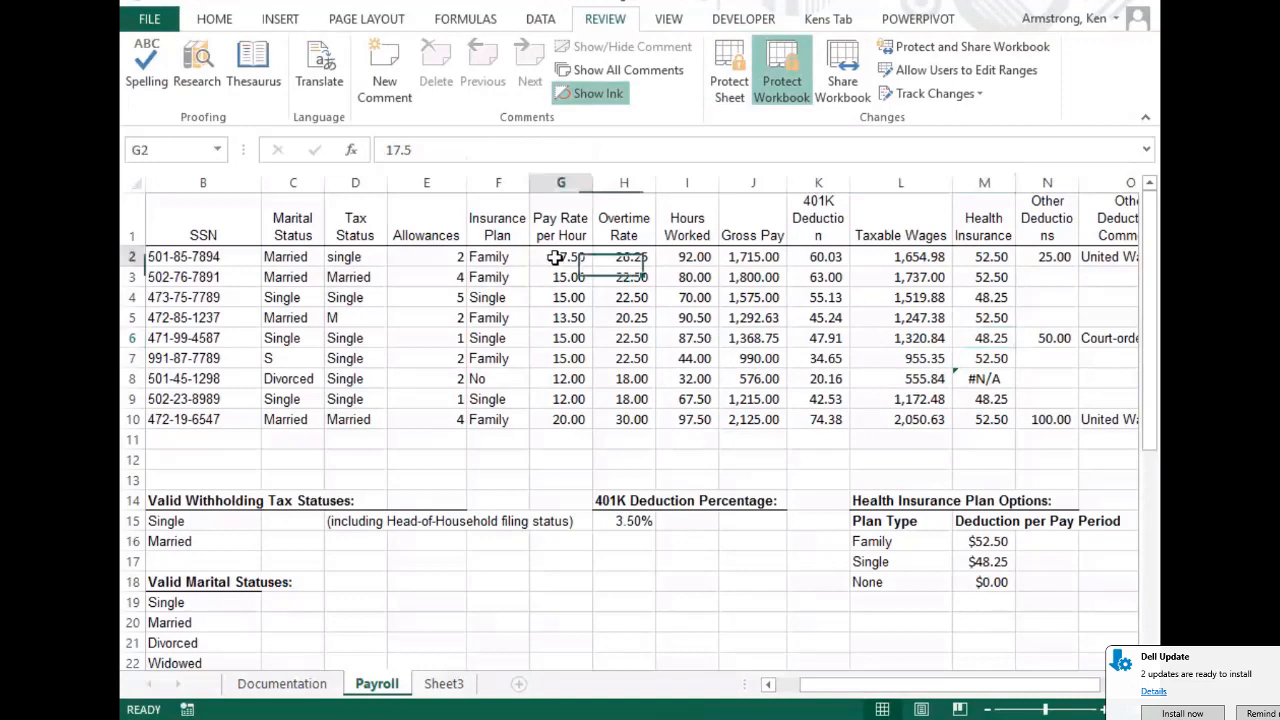
pyautogui.click(630, 259)
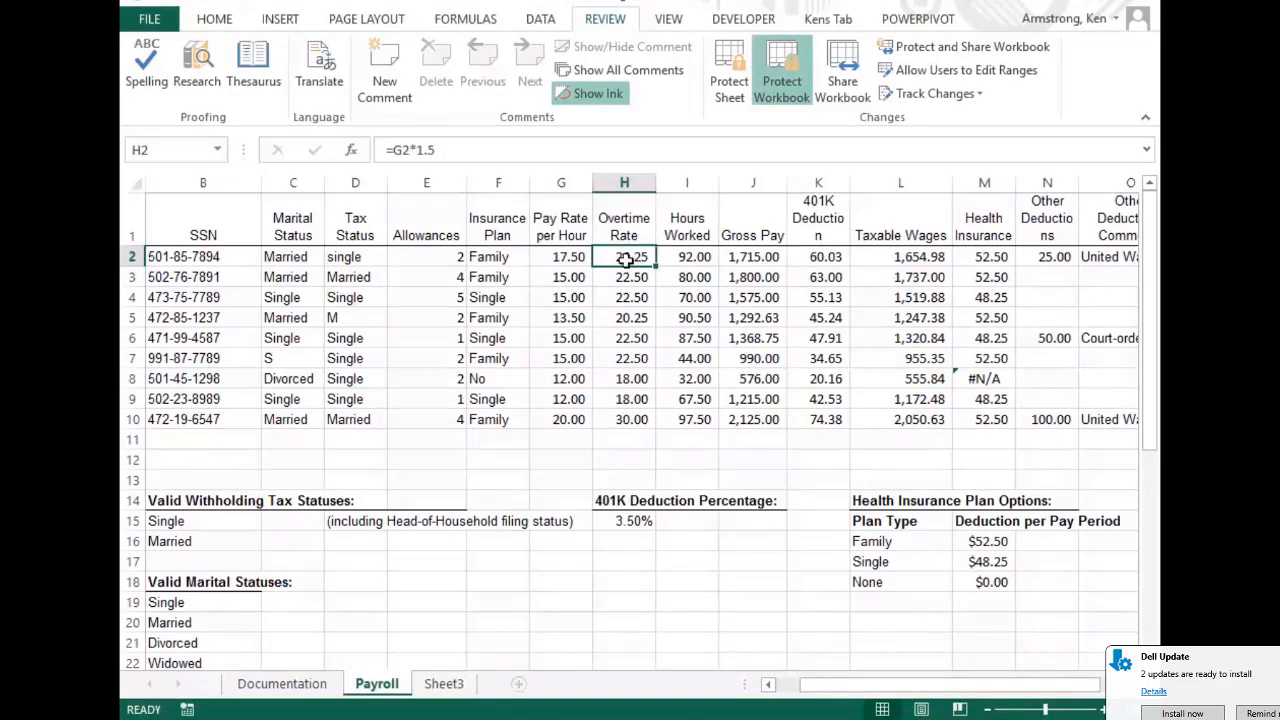
pyautogui.moveTo(624, 259); pyautogui.dragTo(624, 422)
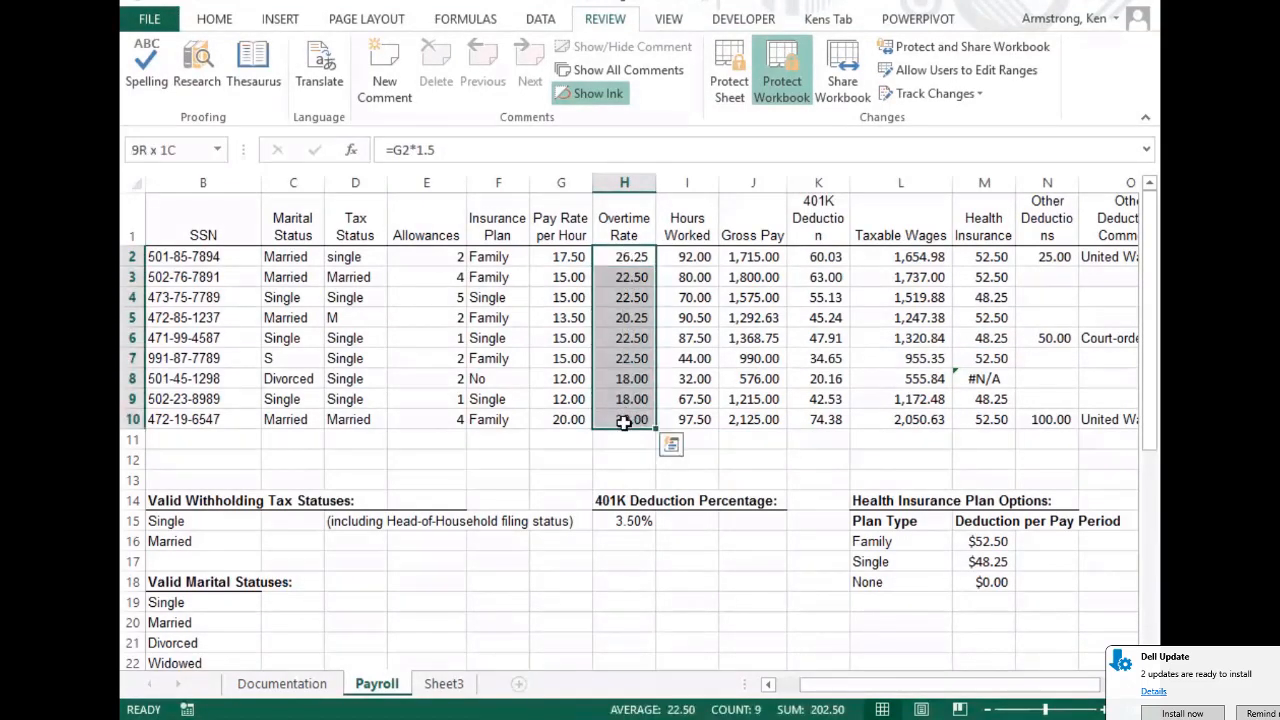
pyautogui.moveTo(762, 262); pyautogui.dragTo(777, 293)
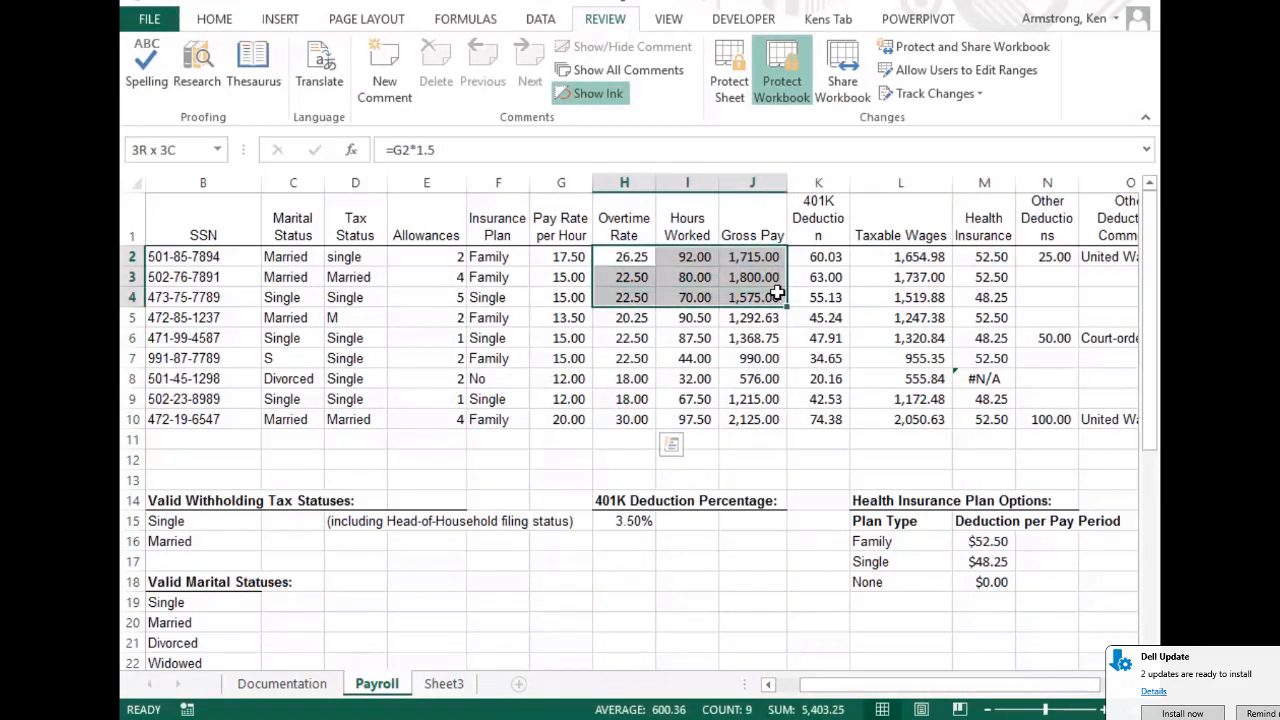
pyautogui.moveTo(624, 259); pyautogui.dragTo(624, 421)
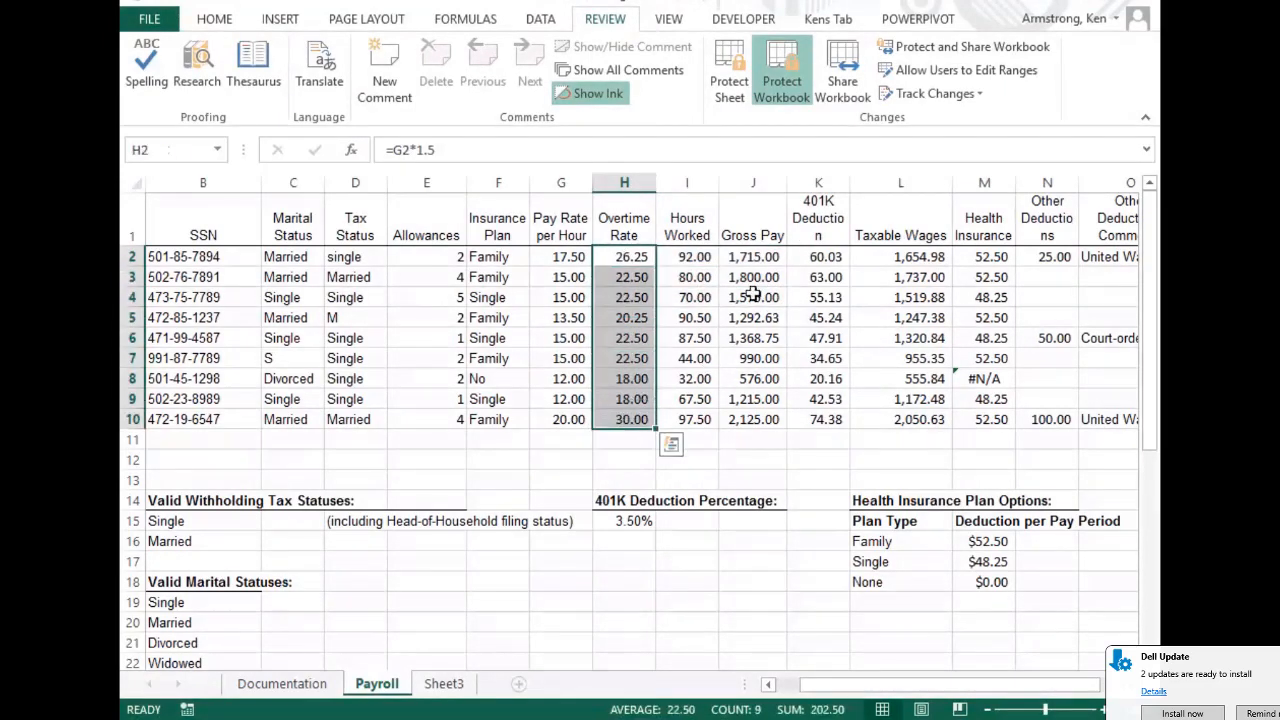
pyautogui.moveTo(752, 257); pyautogui.dragTo(995, 422)
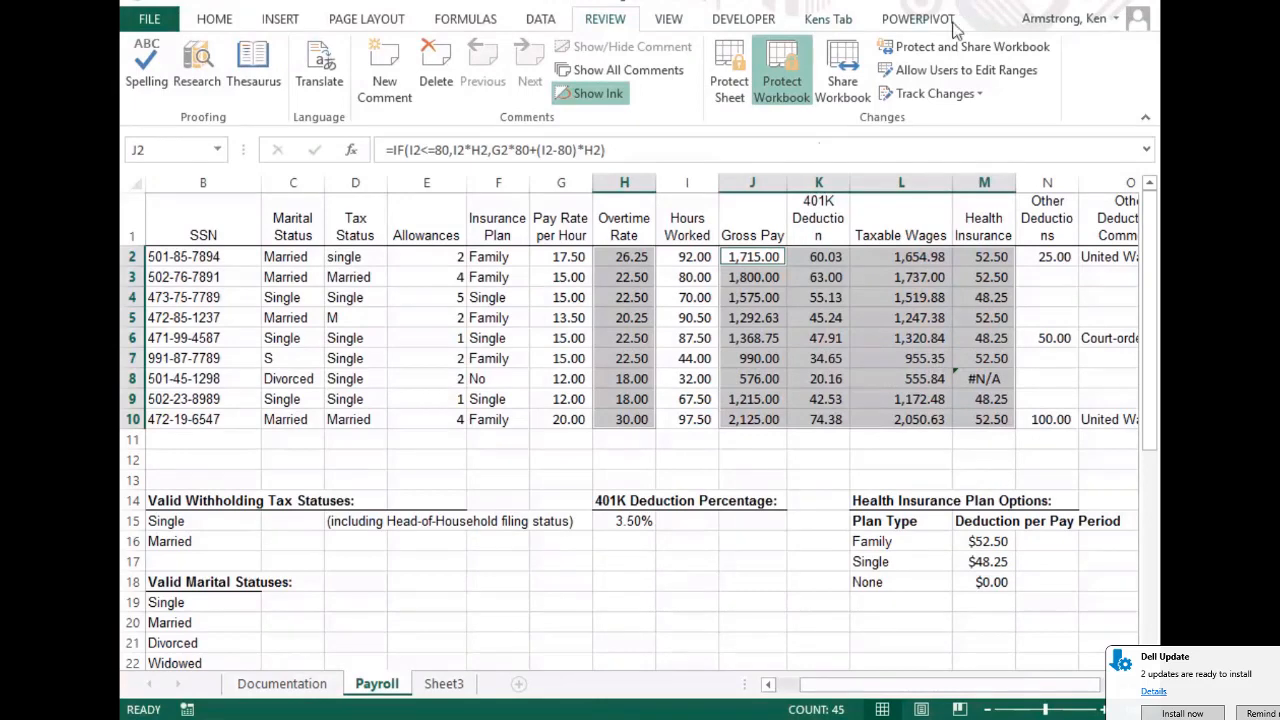
# Mark the selected formula cells H through M as Hidden in Format Cells protection
pyautogui.rightClick(886, 267)
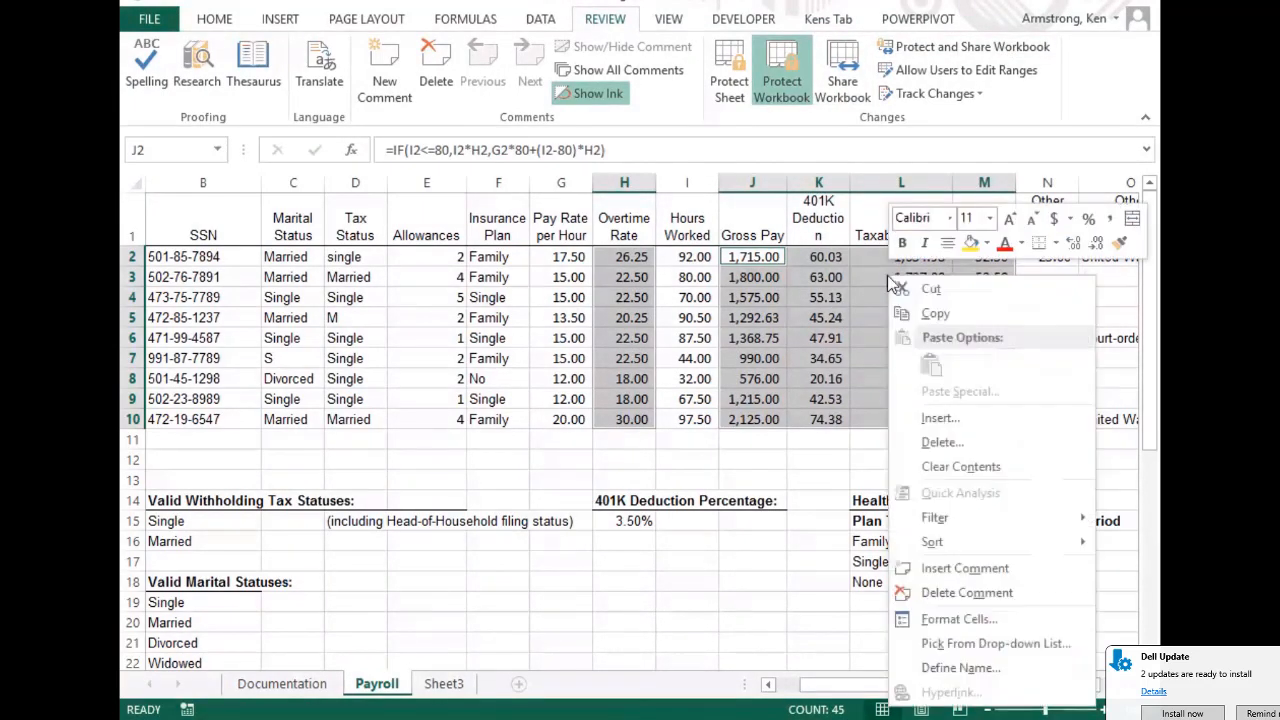
pyautogui.click(955, 619)
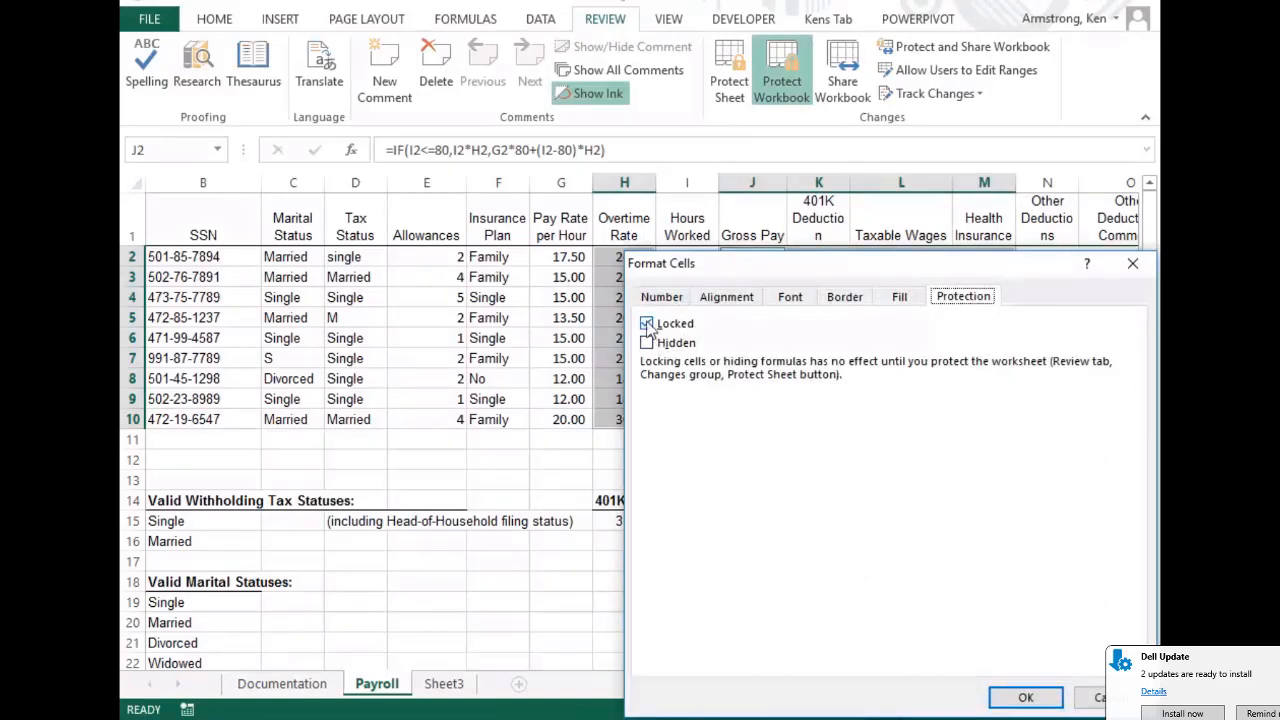
pyautogui.click(648, 343)
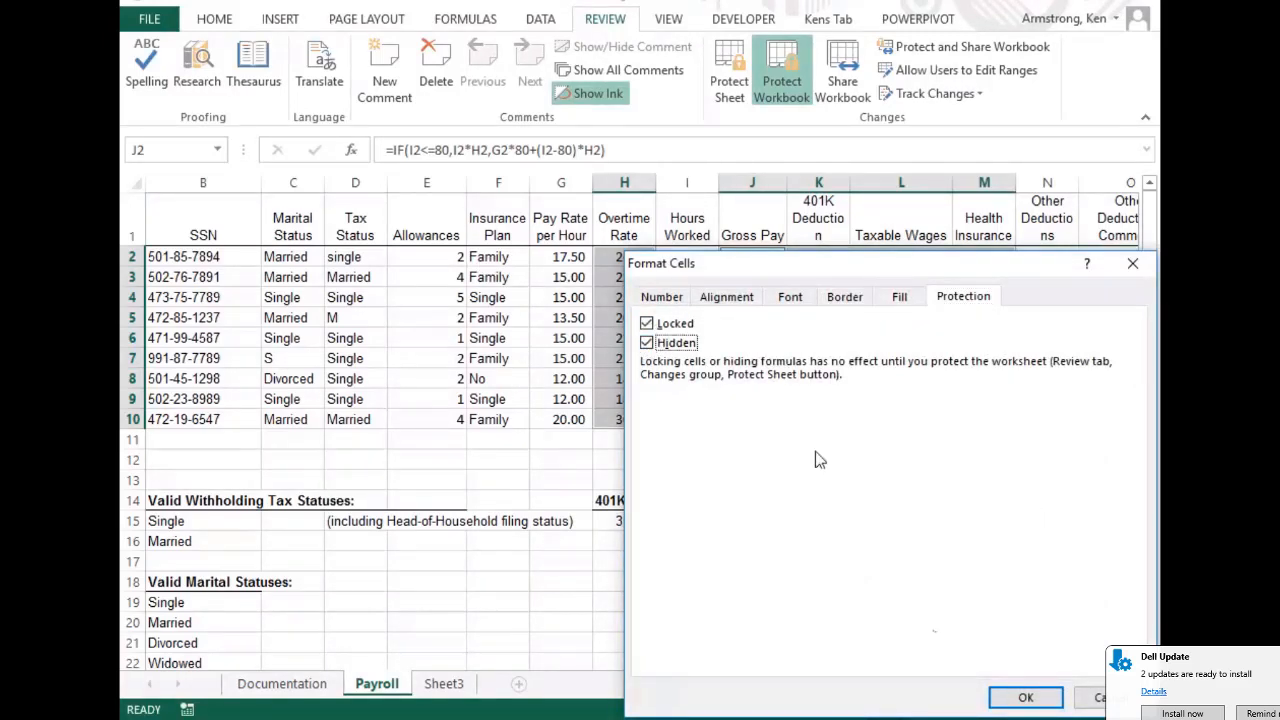
pyautogui.click(1026, 698)
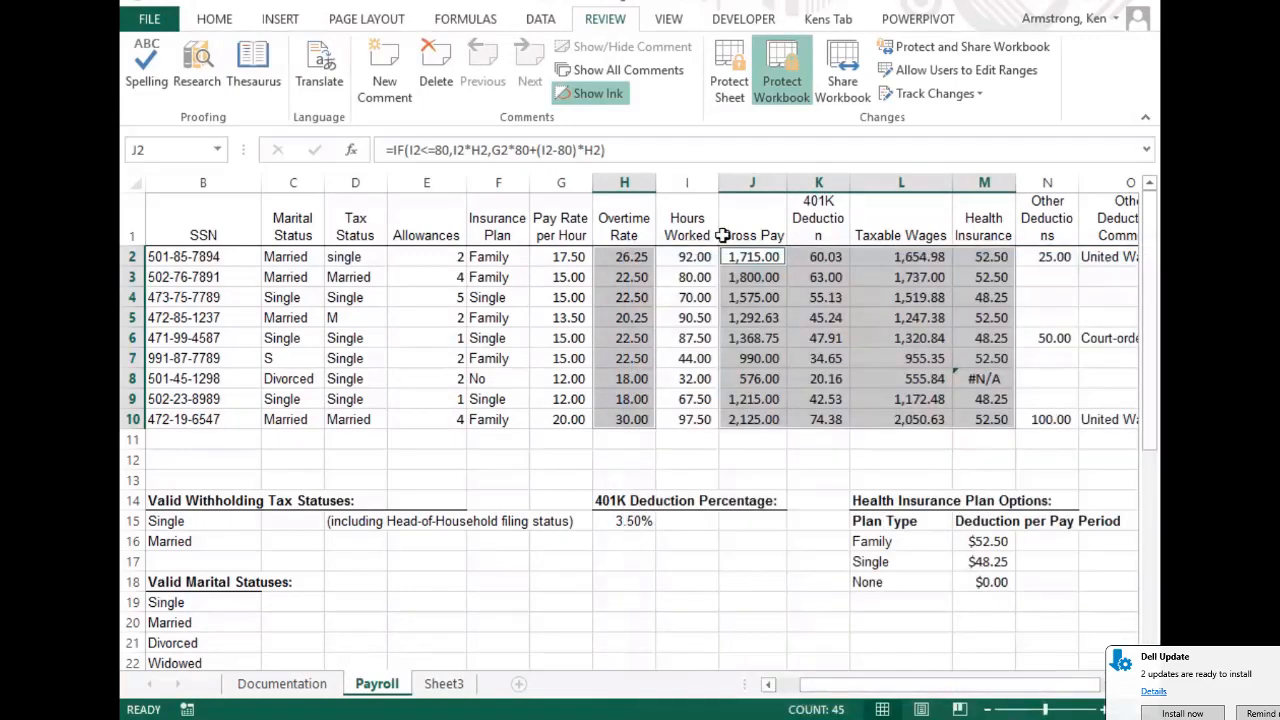
# Protect the Payroll sheet with a password, re-entering it to confirm
pyautogui.click(729, 75)
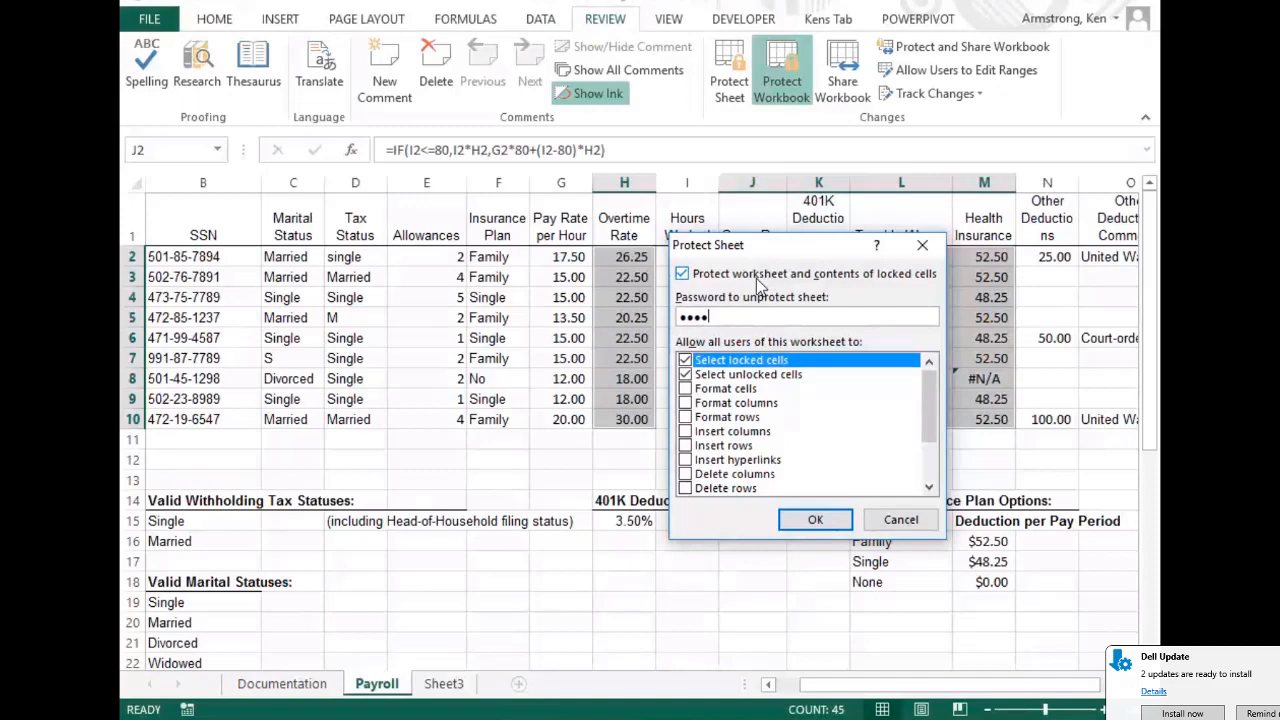
pyautogui.press('Return')
pyautogui.write('1234')
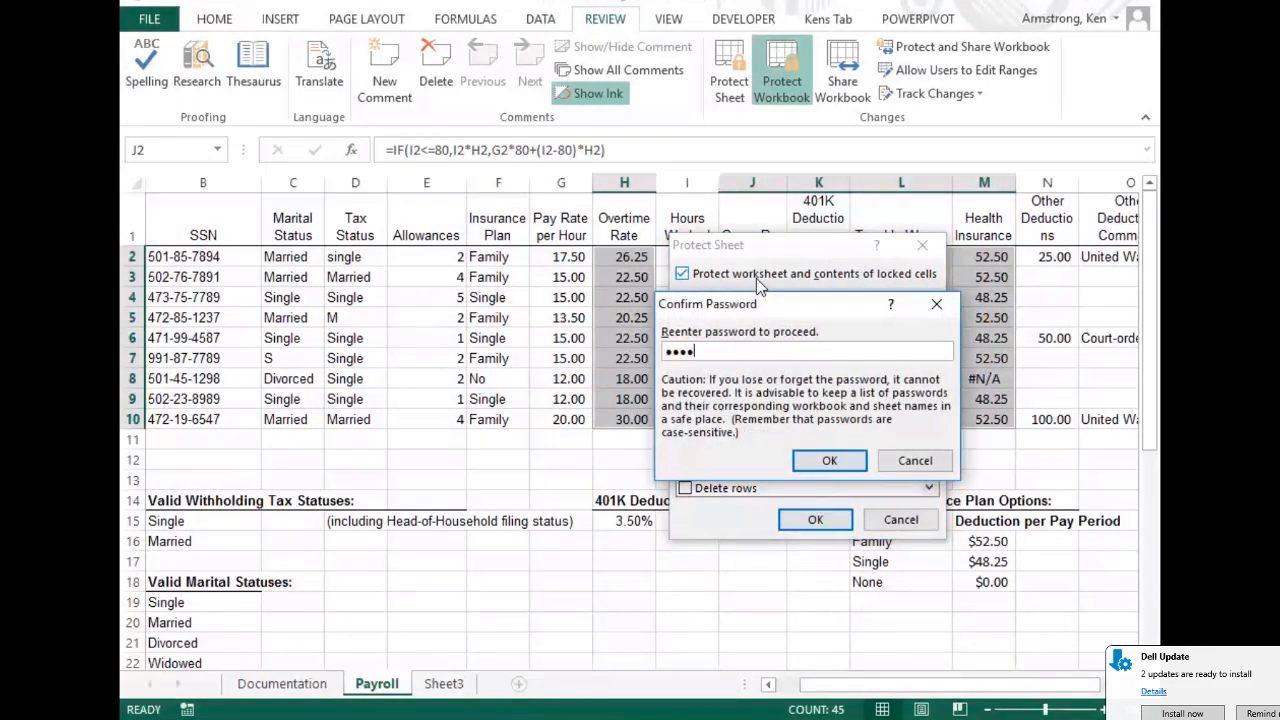
pyautogui.press('Return')
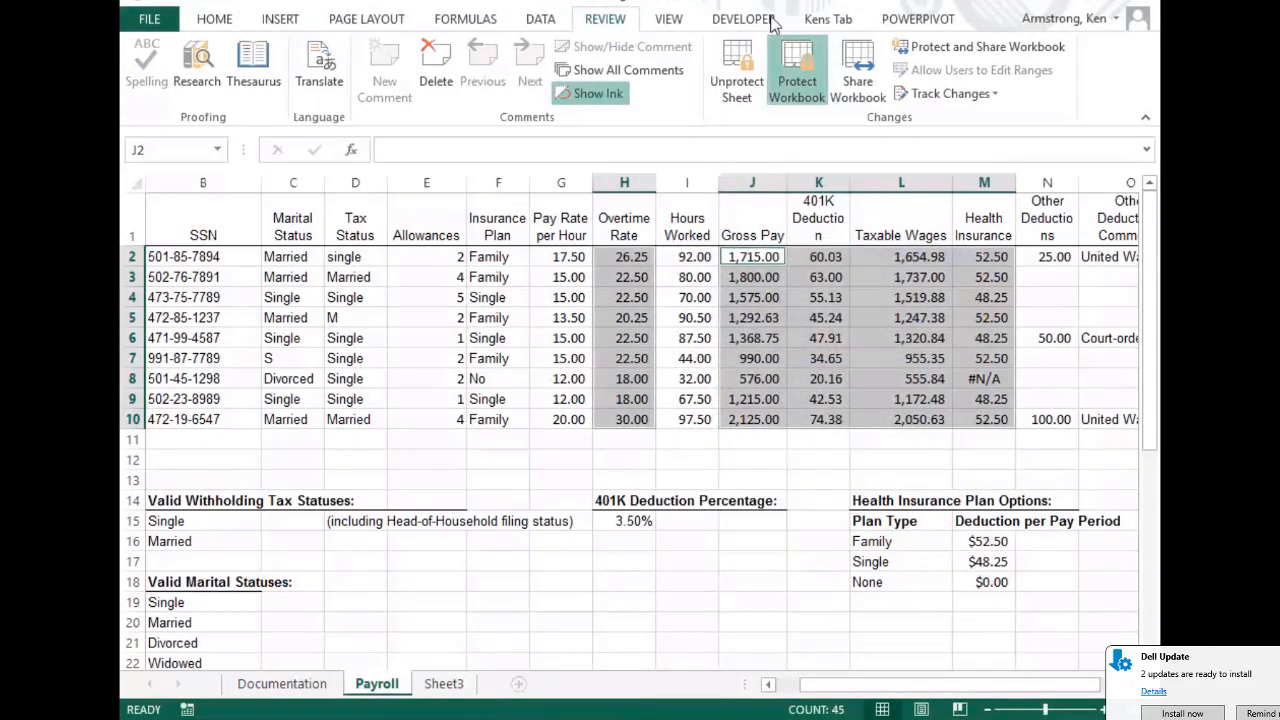
# Shorten the employee surname in A2 by editing it in the formula bar
pyautogui.click(527, 465)
pyautogui.click(180, 256)
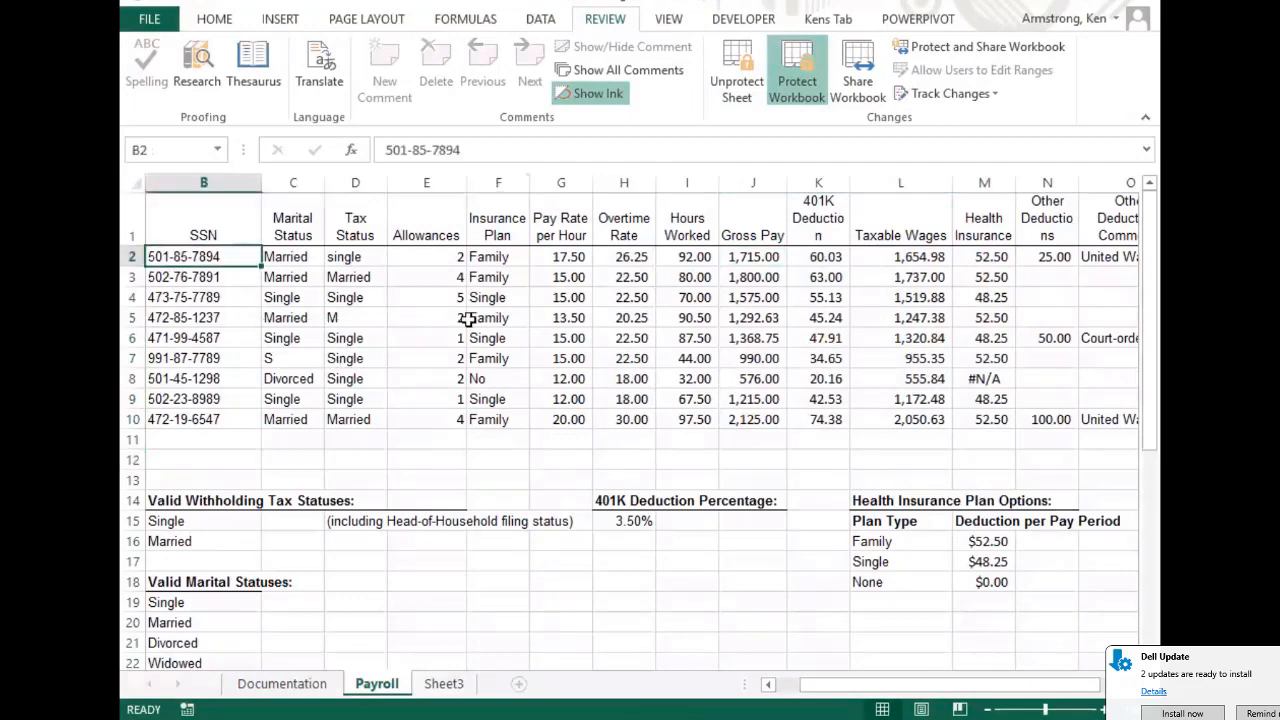
pyautogui.press('Left')
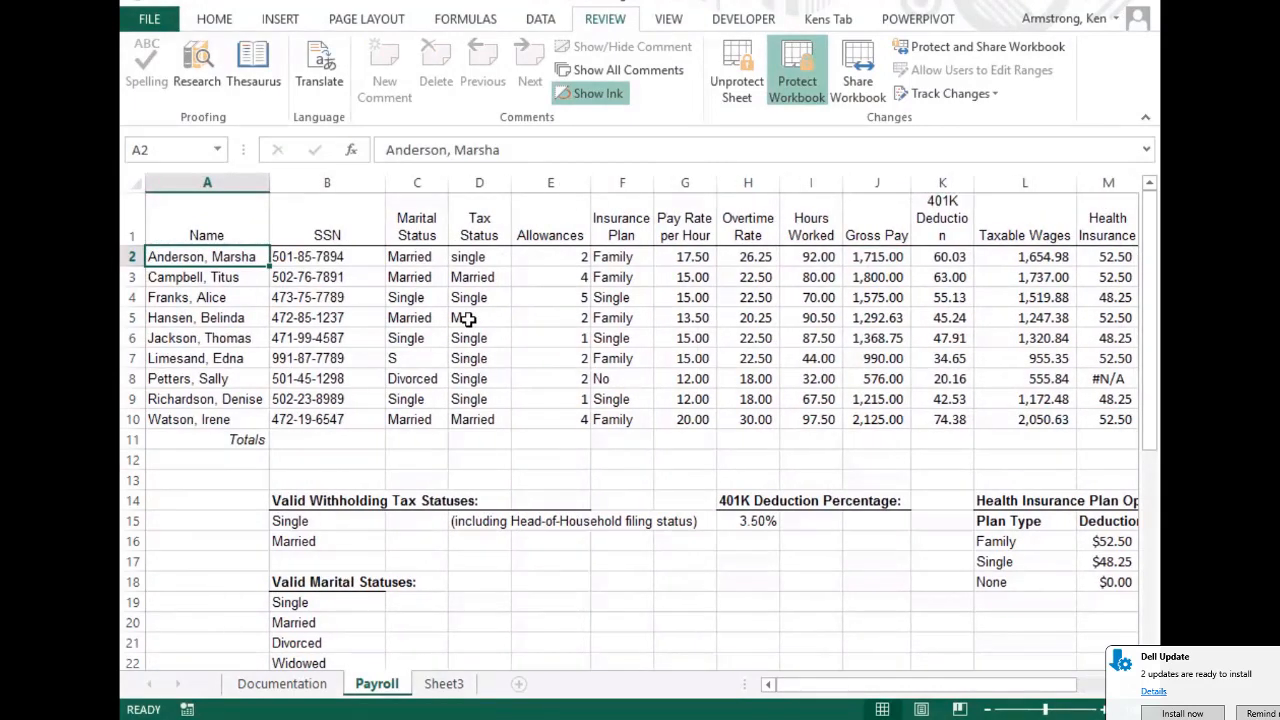
pyautogui.click(447, 150)
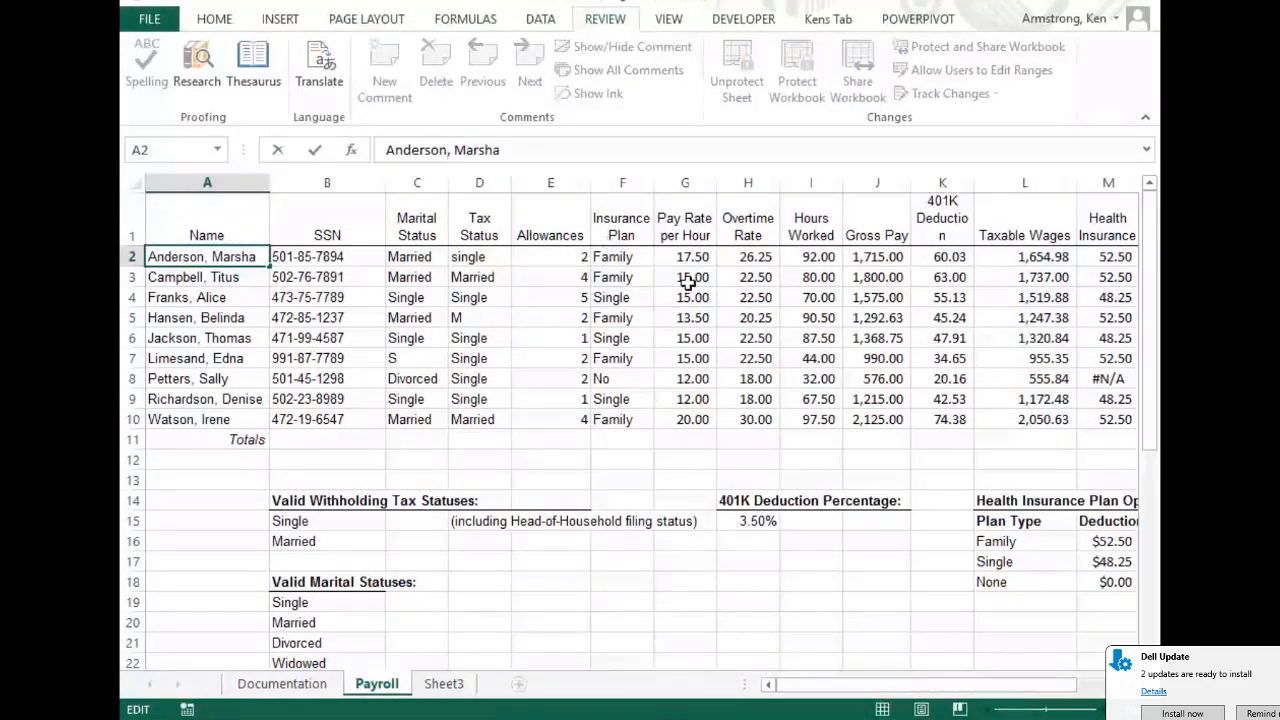
pyautogui.press('BackSpace')
pyautogui.press('BackSpace')
pyautogui.press('BackSpace')
pyautogui.press('BackSpace')
pyautogui.press('BackSpace')
pyautogui.write('ers')
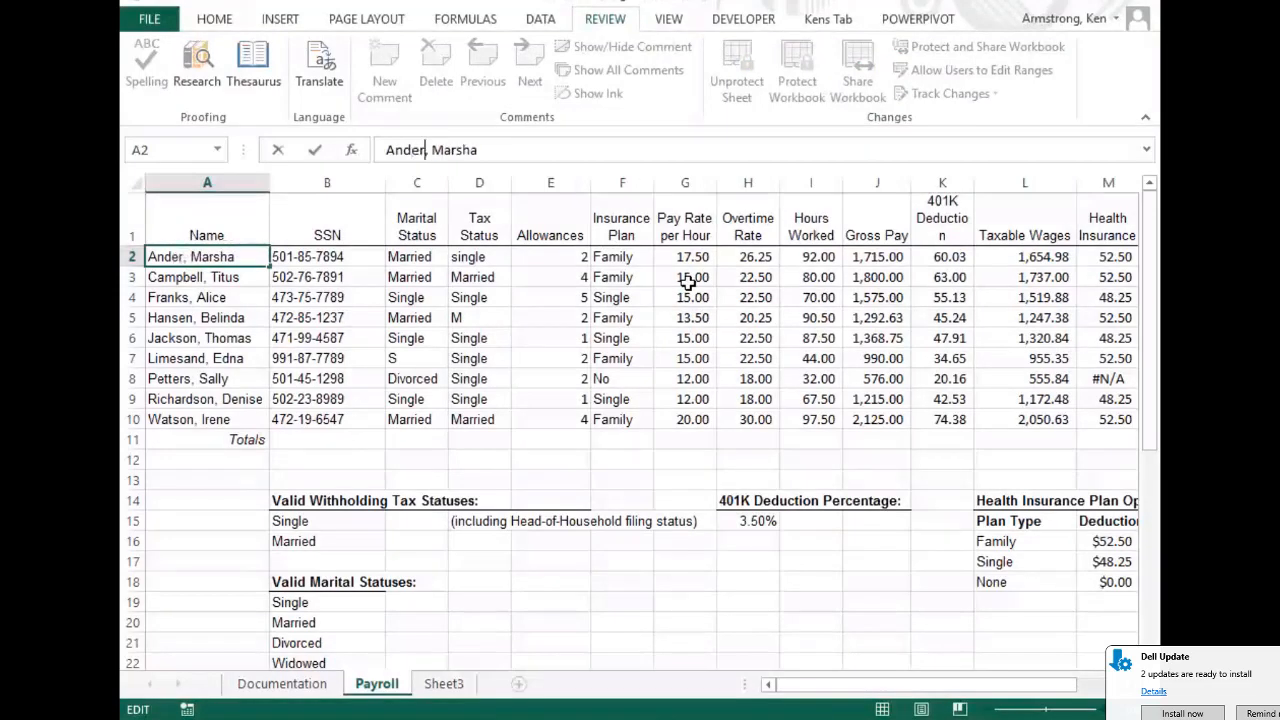
pyautogui.press('Return')
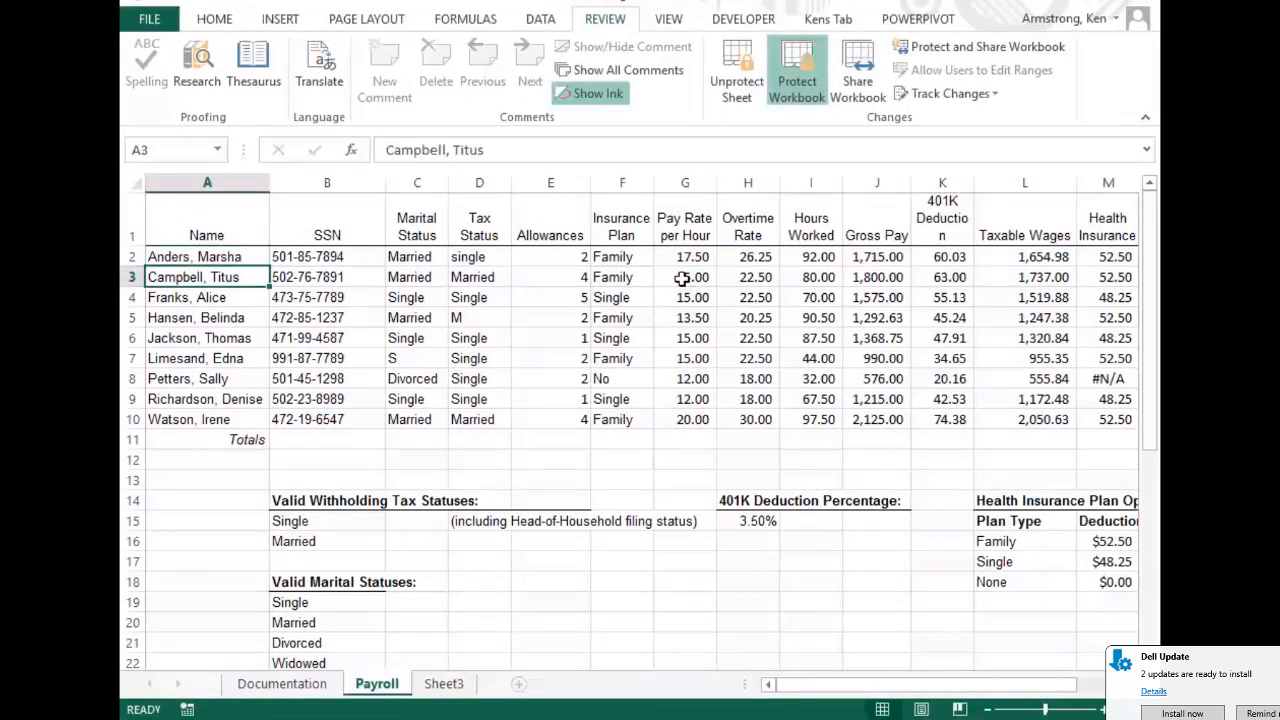
# Try editing locked cells B2 and H2, dismissing each protected-sheet warning
pyautogui.click(350, 260)
pyautogui.doubleClick(350, 260)
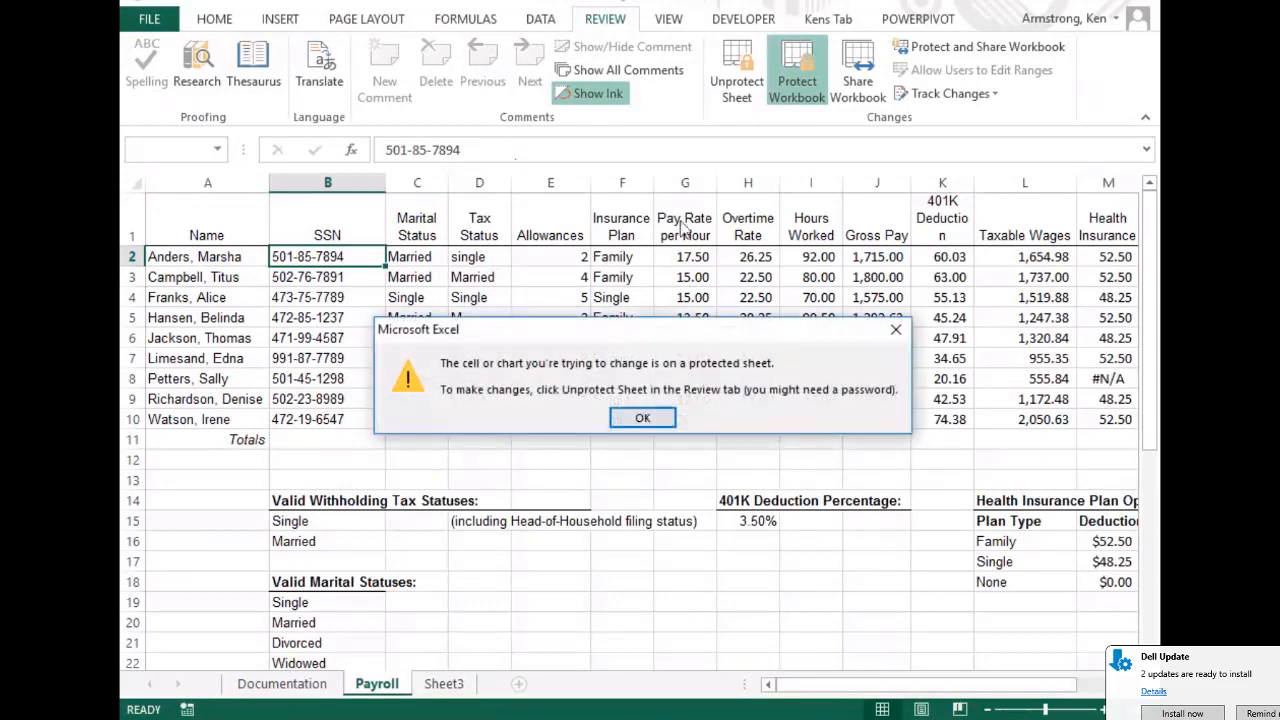
pyautogui.press('Return')
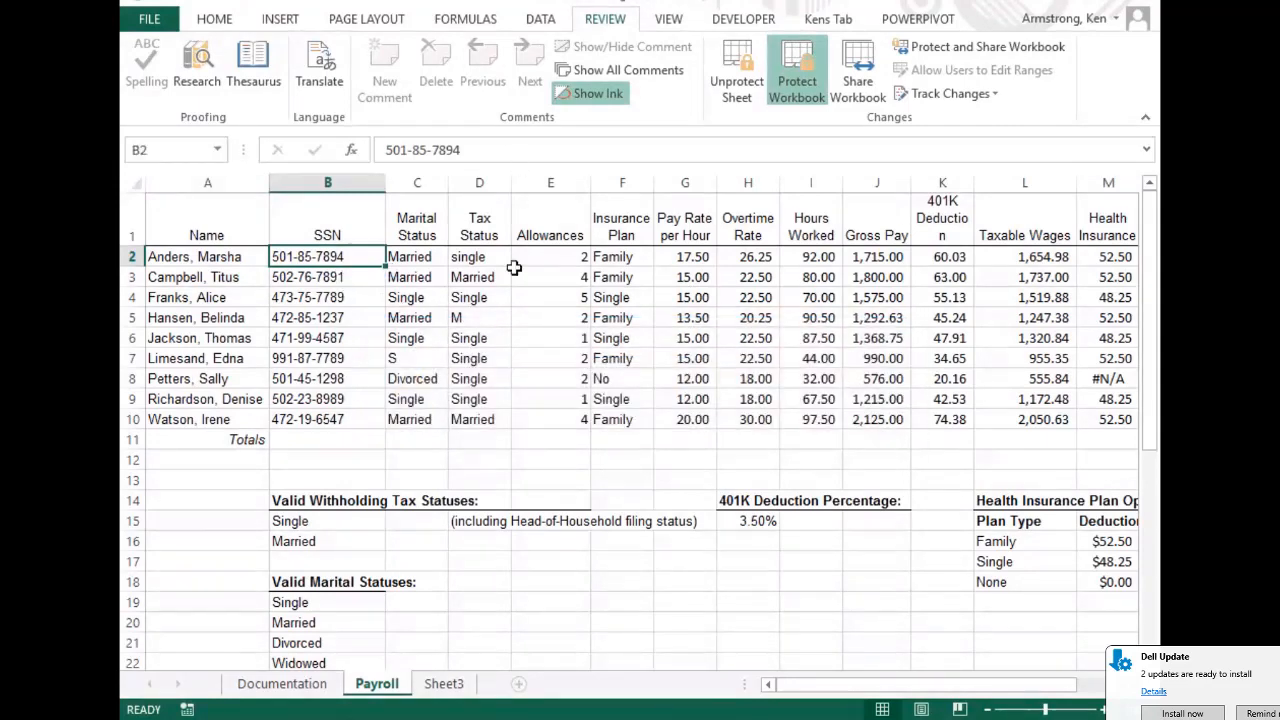
pyautogui.click(645, 256)
pyautogui.click(695, 255)
pyautogui.click(770, 256)
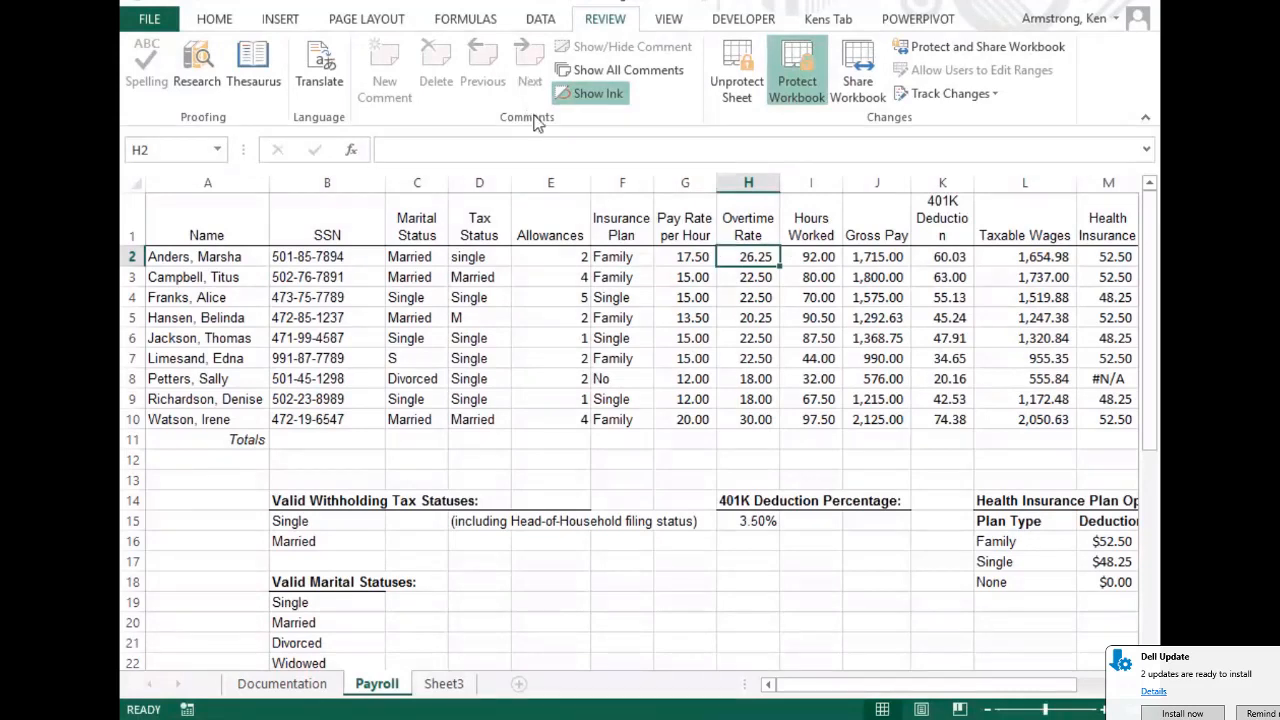
pyautogui.click(532, 155)
pyautogui.click(638, 417)
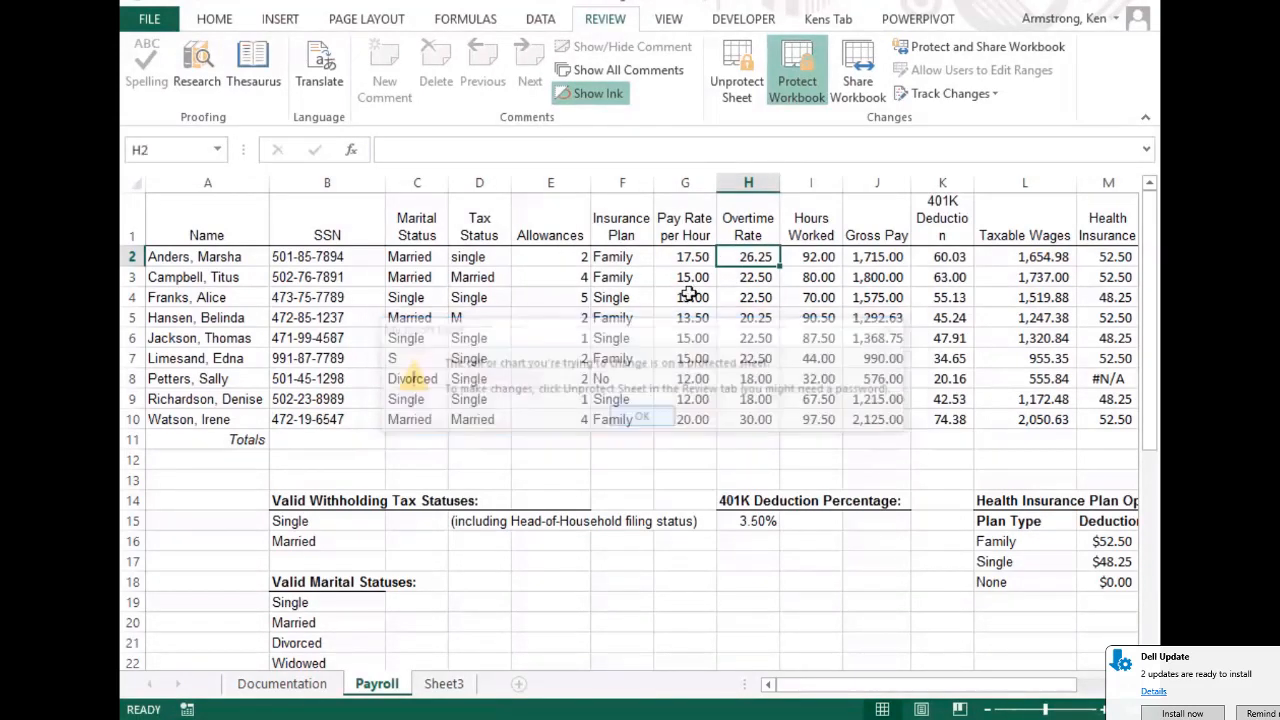
# Unprotect the sheet with its password and check J4's gross pay formula
pyautogui.click(797, 278)
pyautogui.press('Tab')
pyautogui.press('Tab')
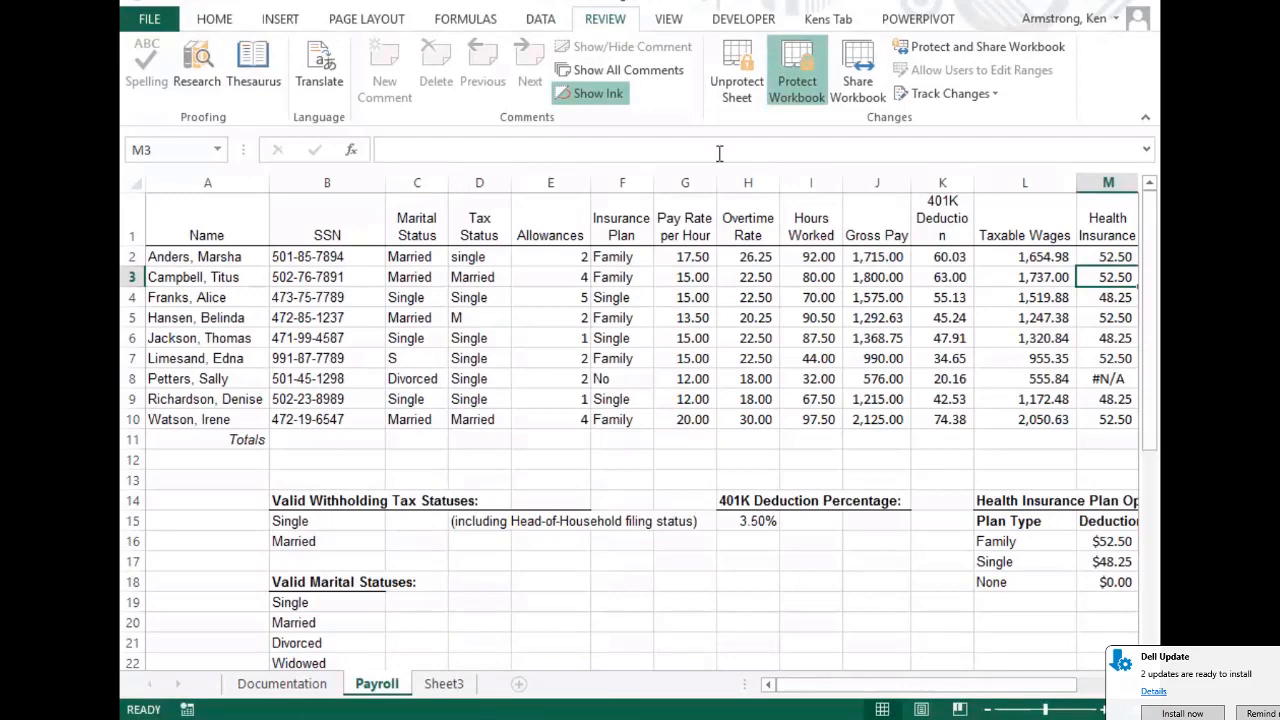
pyautogui.click(742, 64)
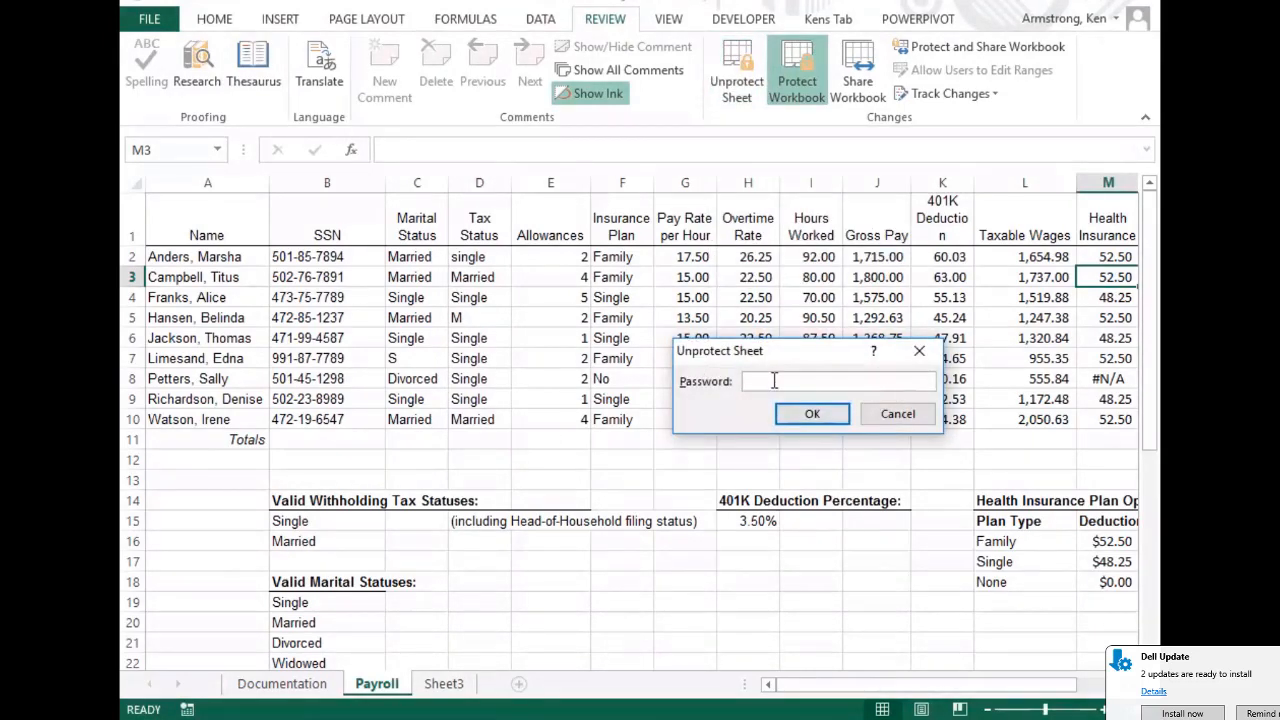
pyautogui.press('Return')
pyautogui.click(876, 297)
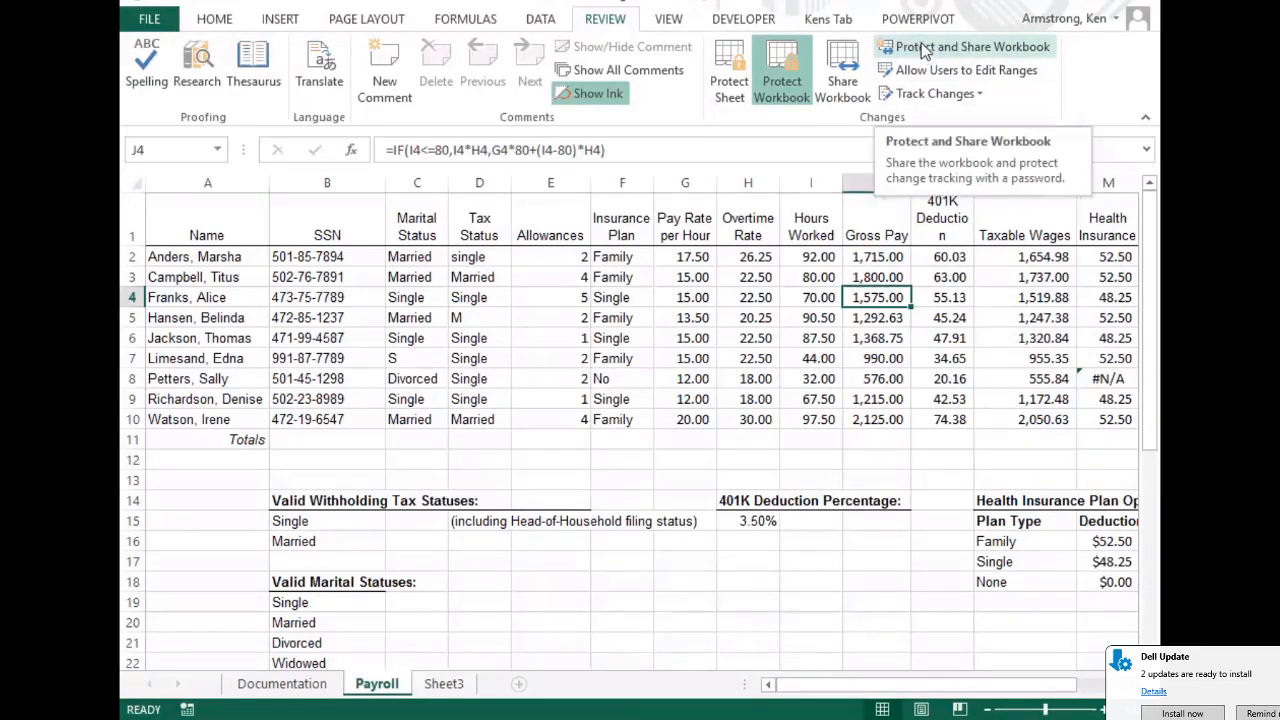
# Protect the workbook structure with the Structure option left checked
pyautogui.click(798, 56)
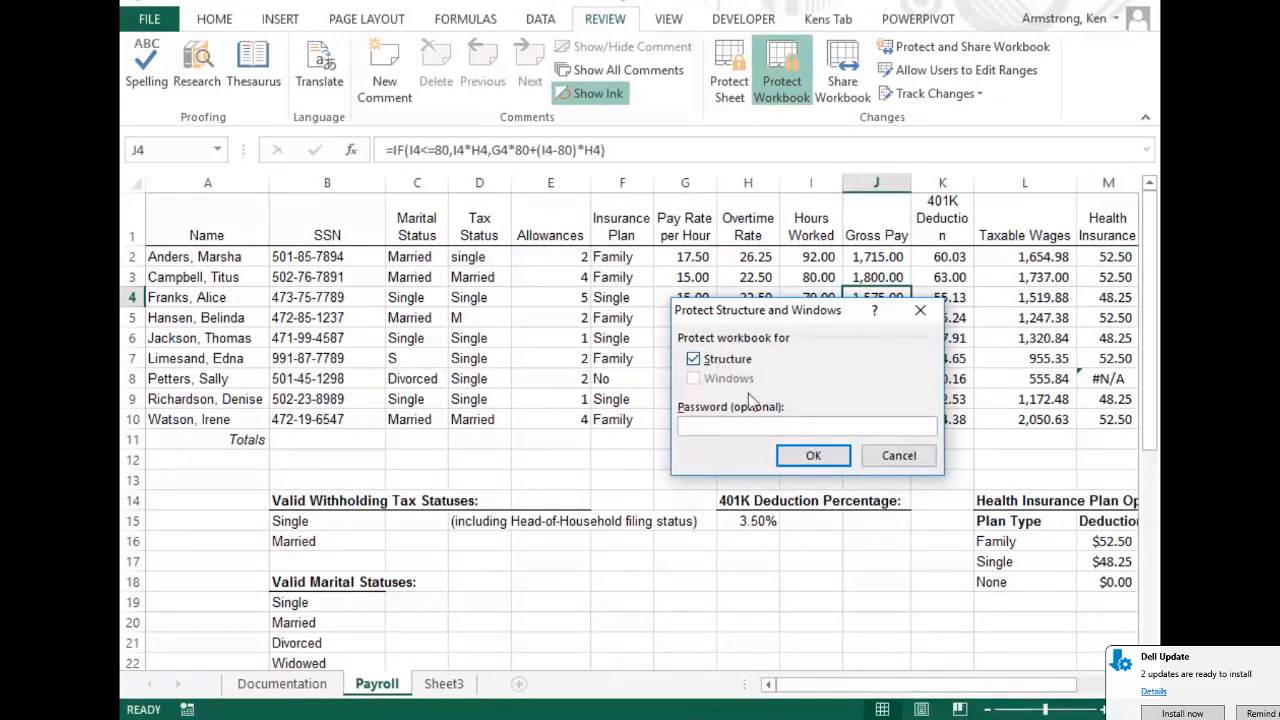
pyautogui.click(695, 360)
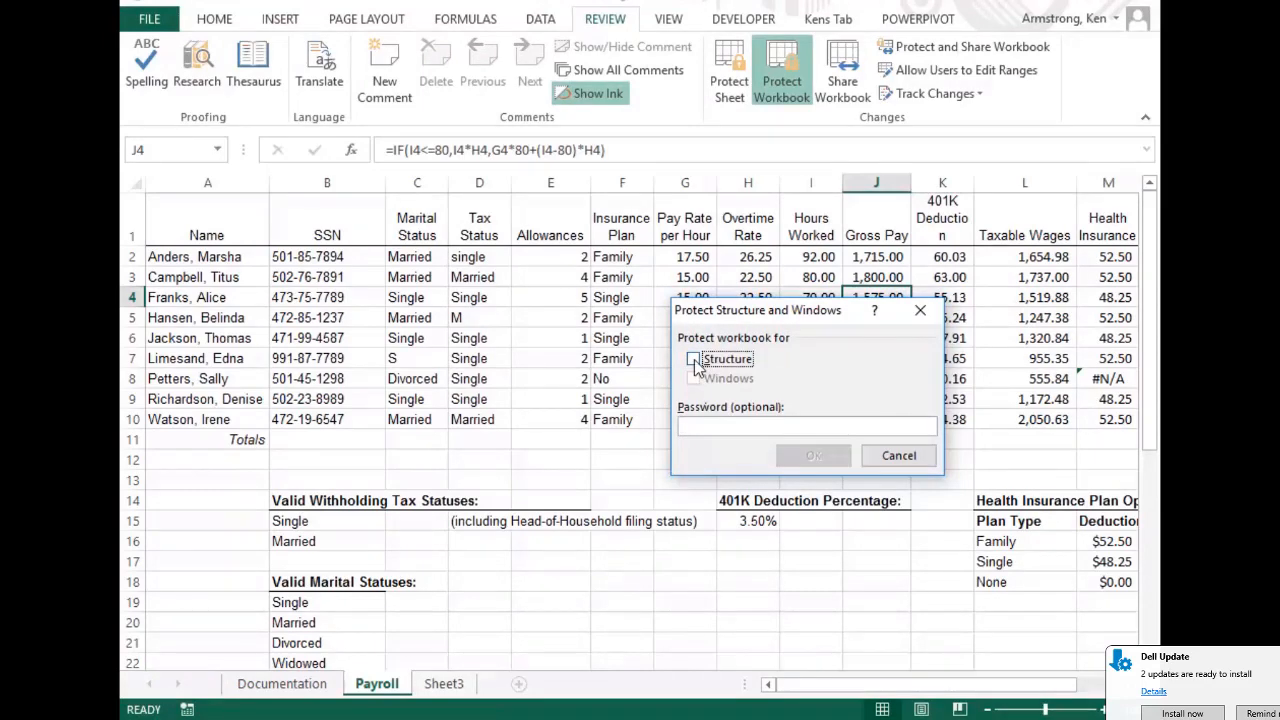
pyautogui.click(695, 360)
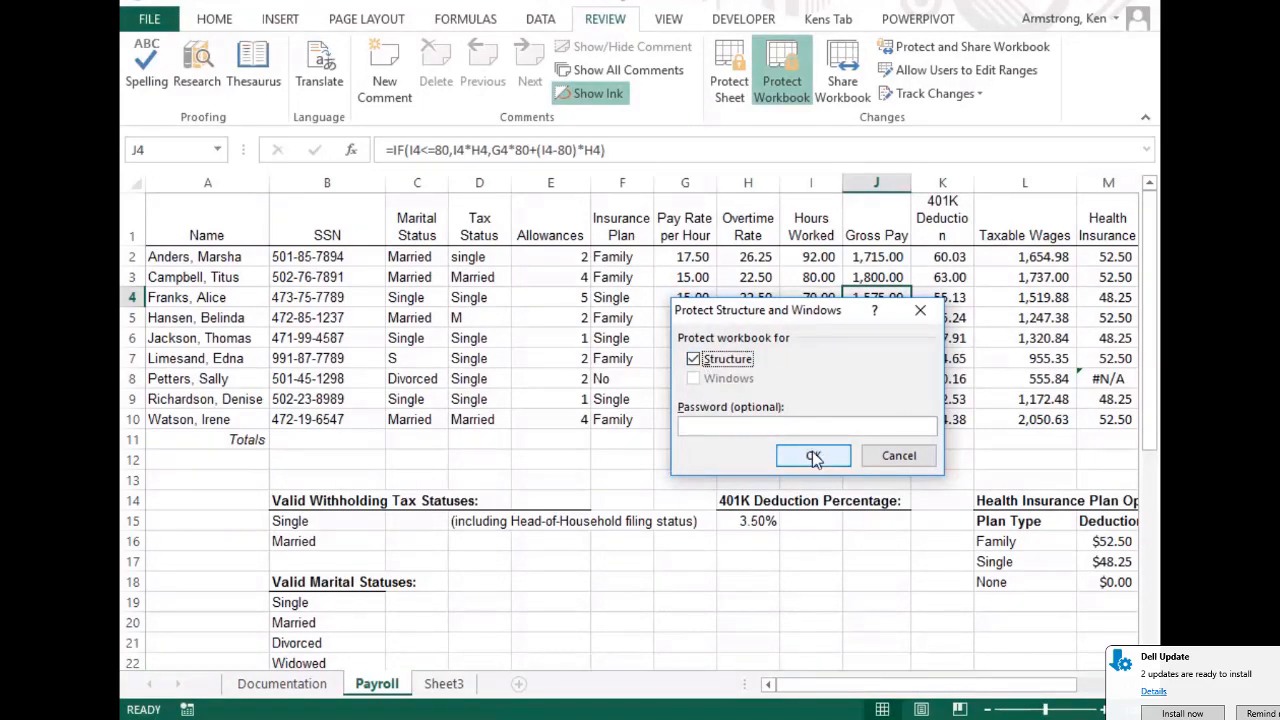
pyautogui.click(814, 456)
# Go to Sheet3 and confirm its tab options like delete and rename are greyed out
pyautogui.moveTo(551, 300); pyautogui.dragTo(551, 318)
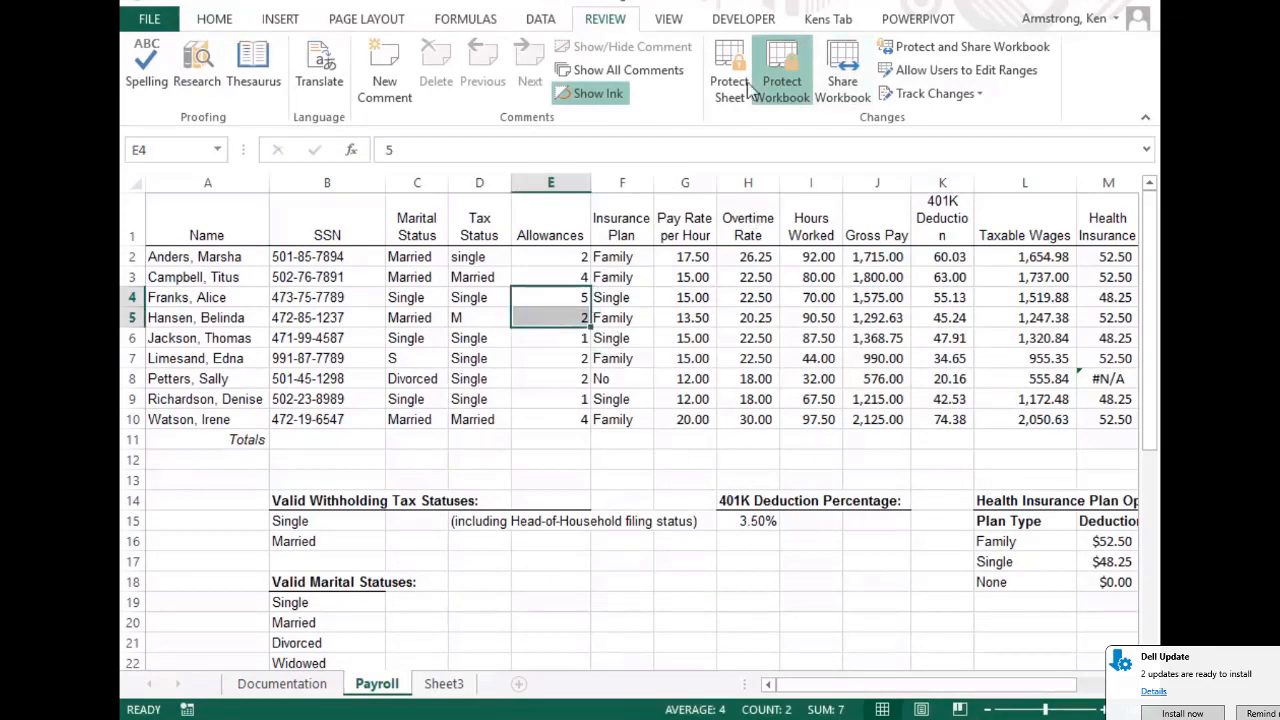
pyautogui.click(327, 338)
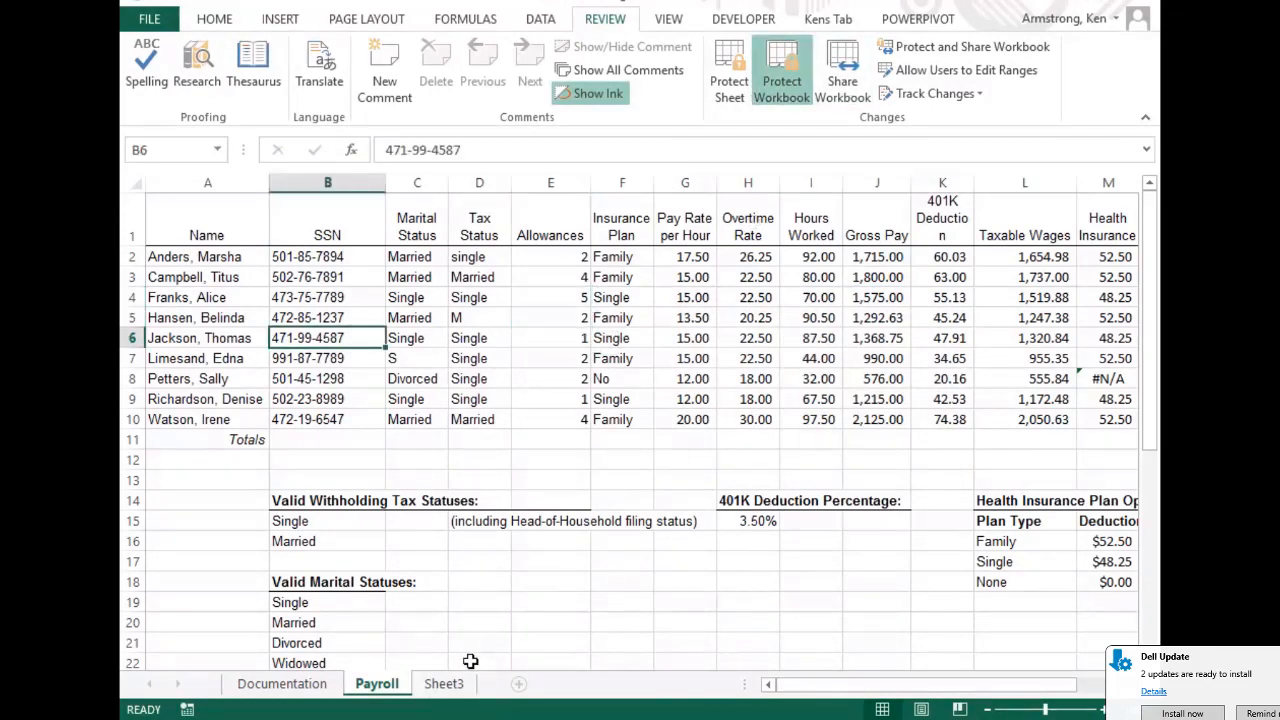
pyautogui.click(453, 686)
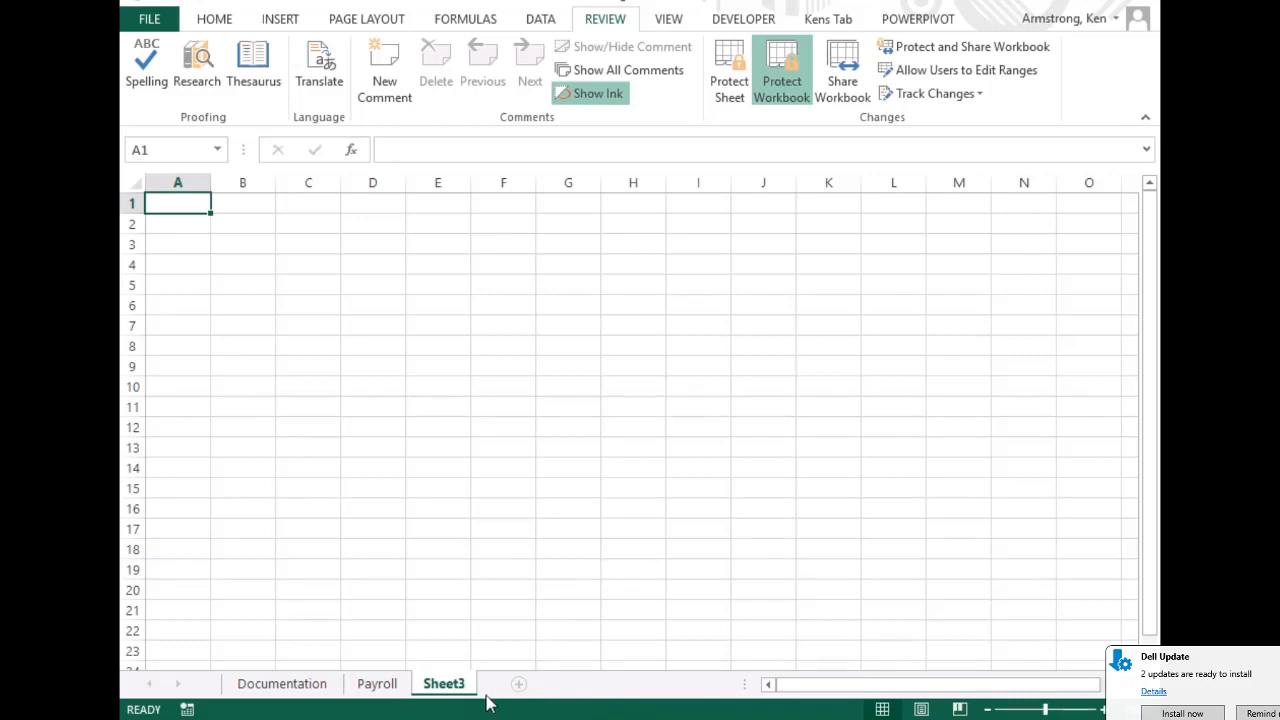
pyautogui.rightClick(449, 684)
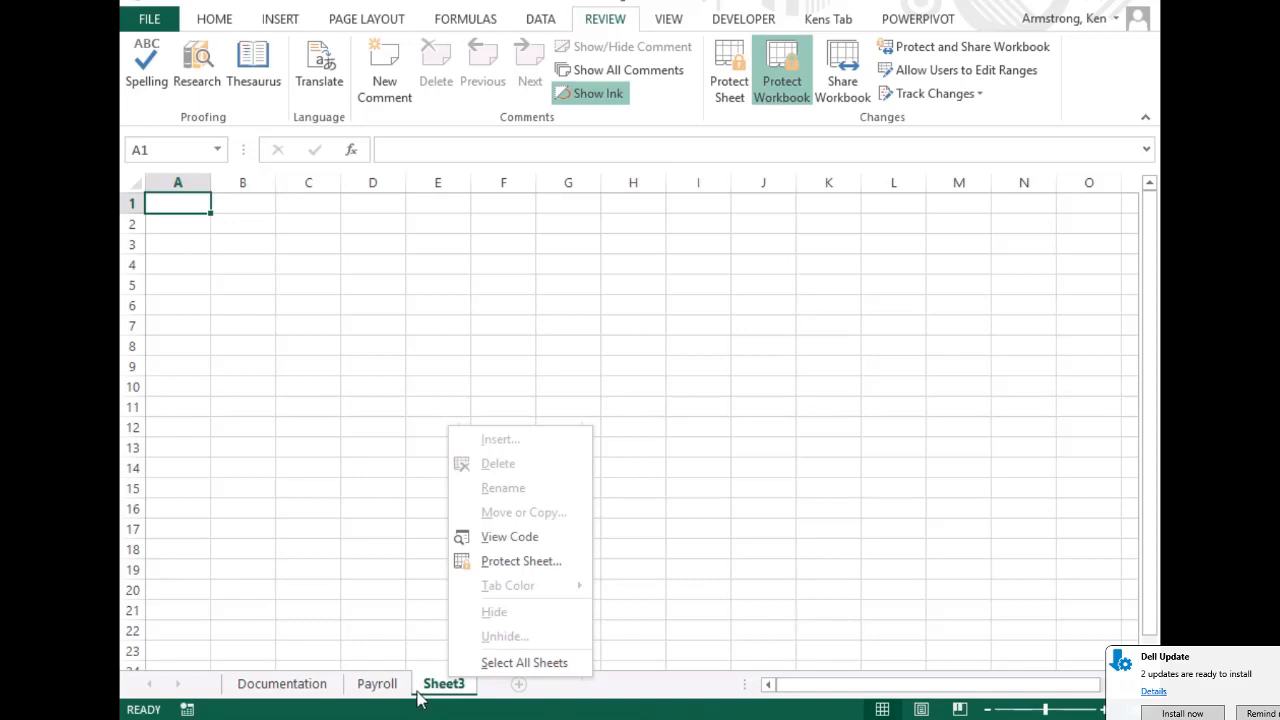
pyautogui.press('Escape')
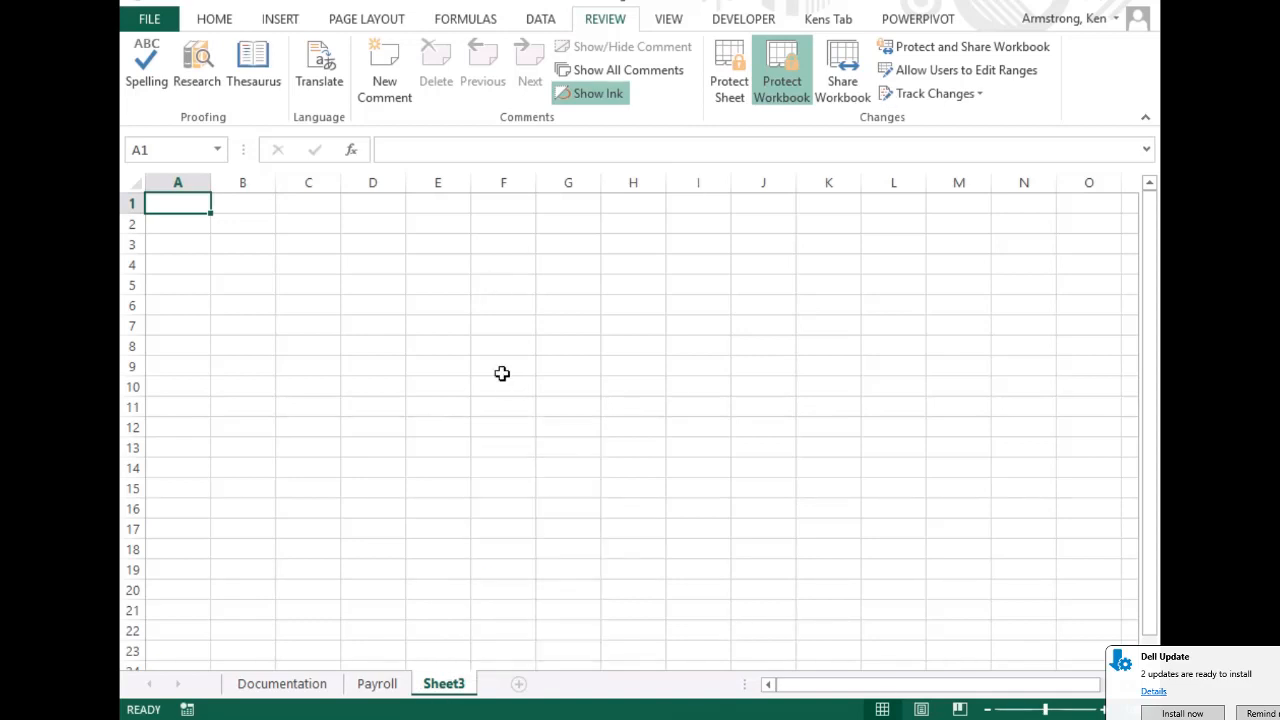